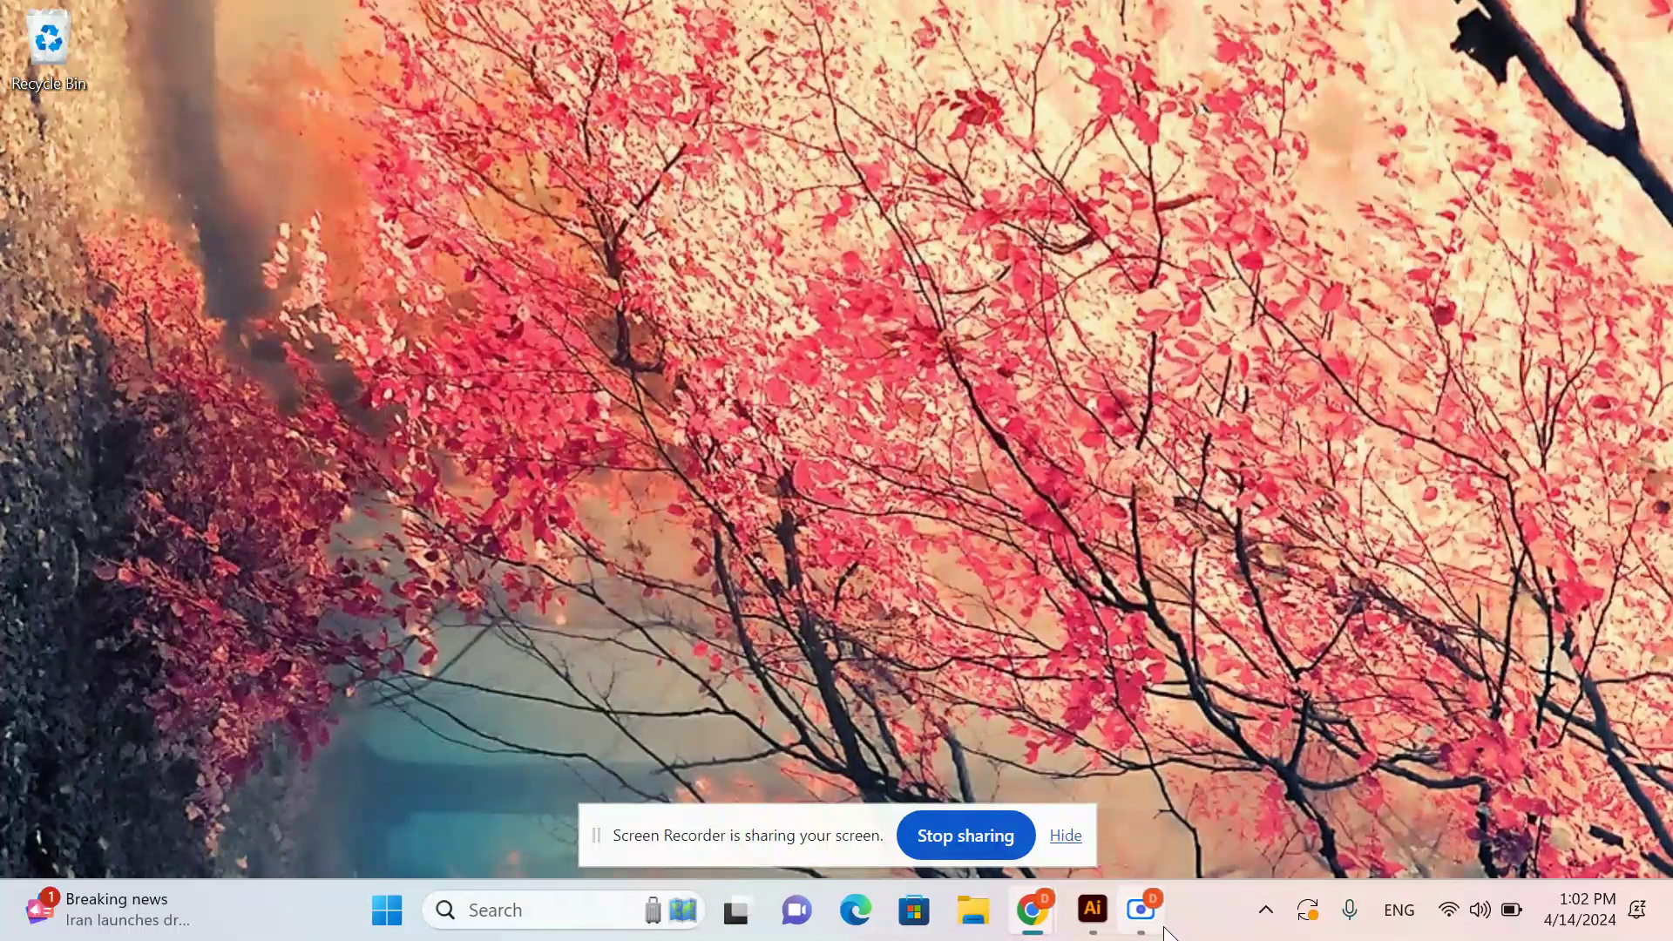
- Switch to Adobe Illustrator and open the setup dialog for a new document
mouse_move(1089, 929)
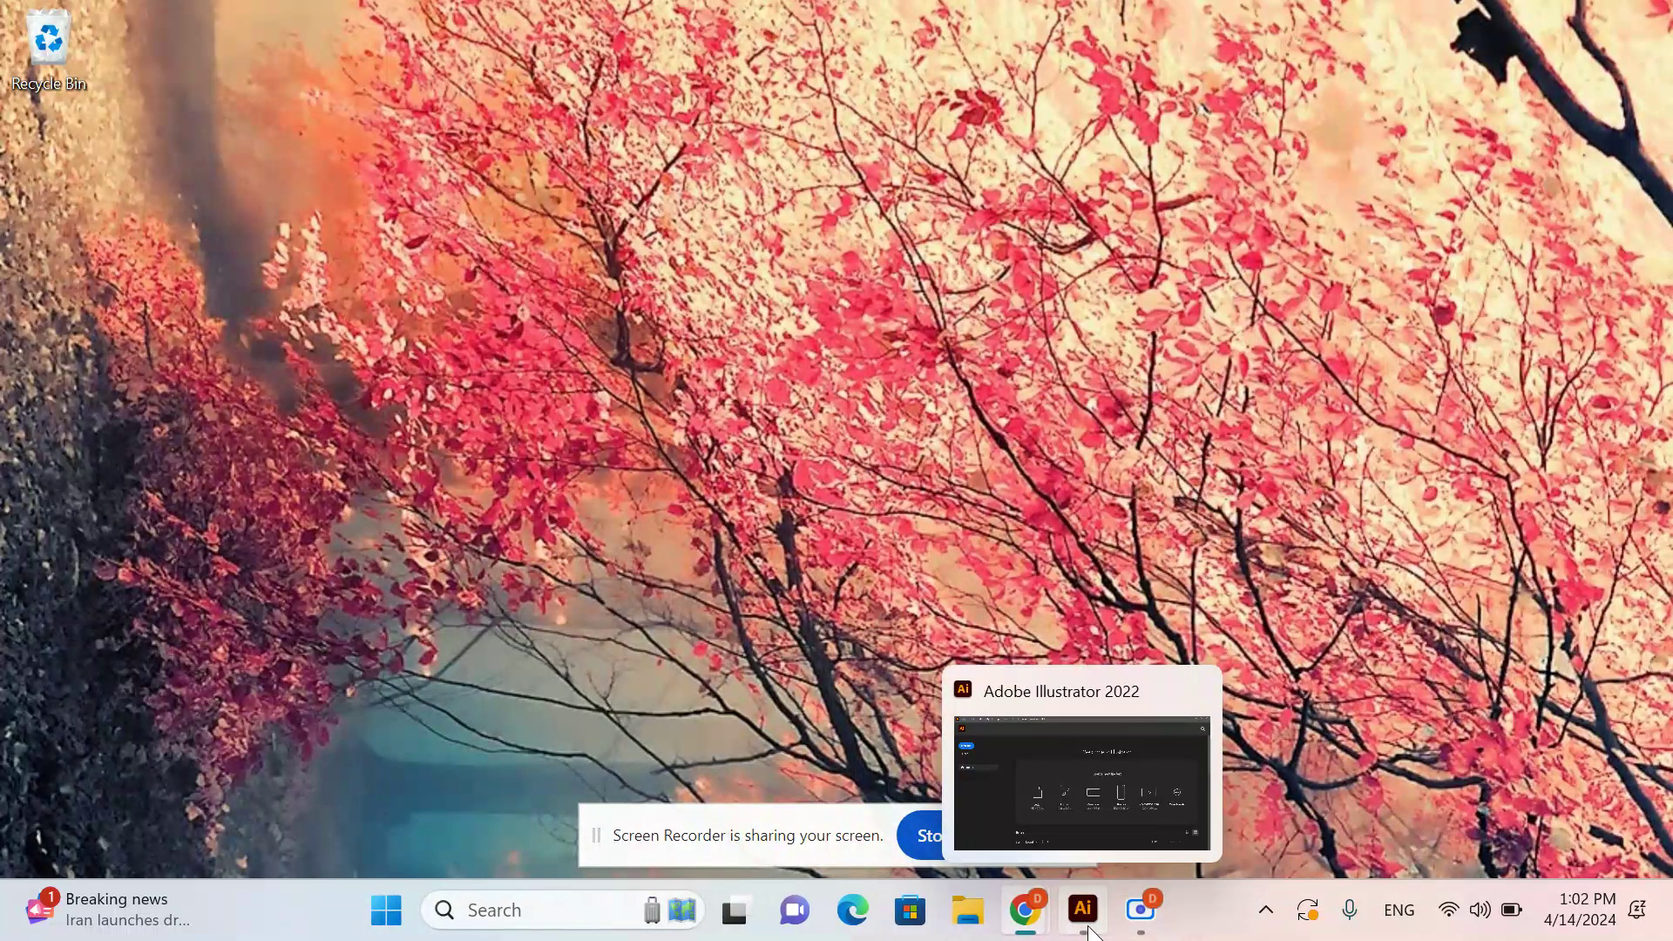
click(1088, 930)
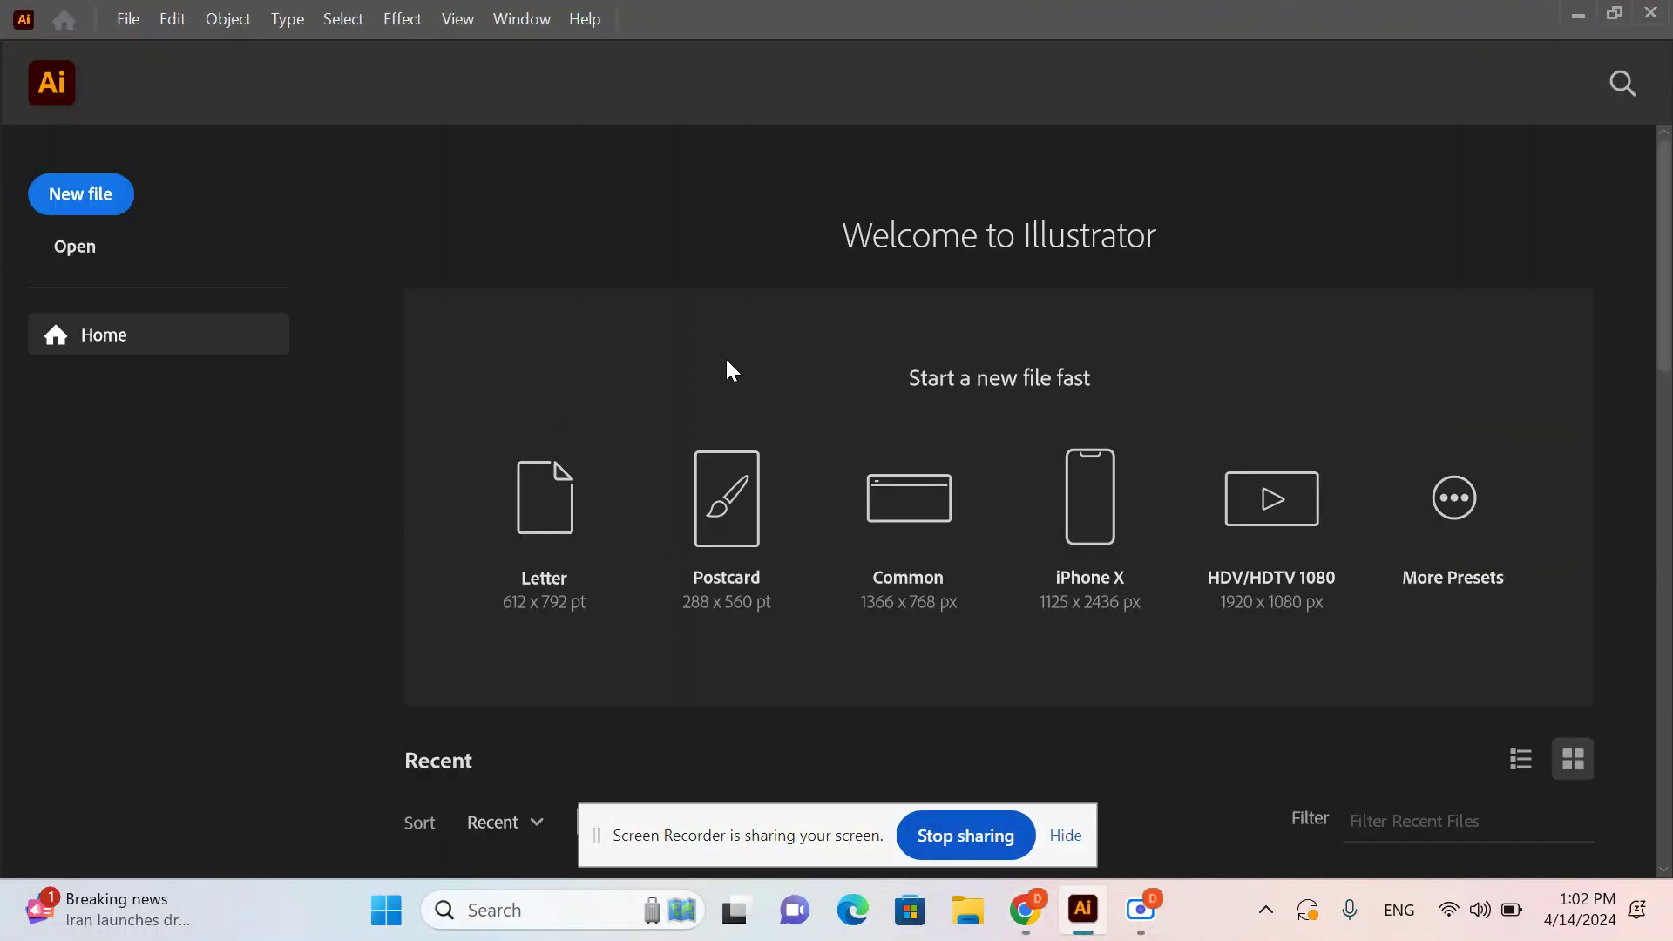
click(53, 200)
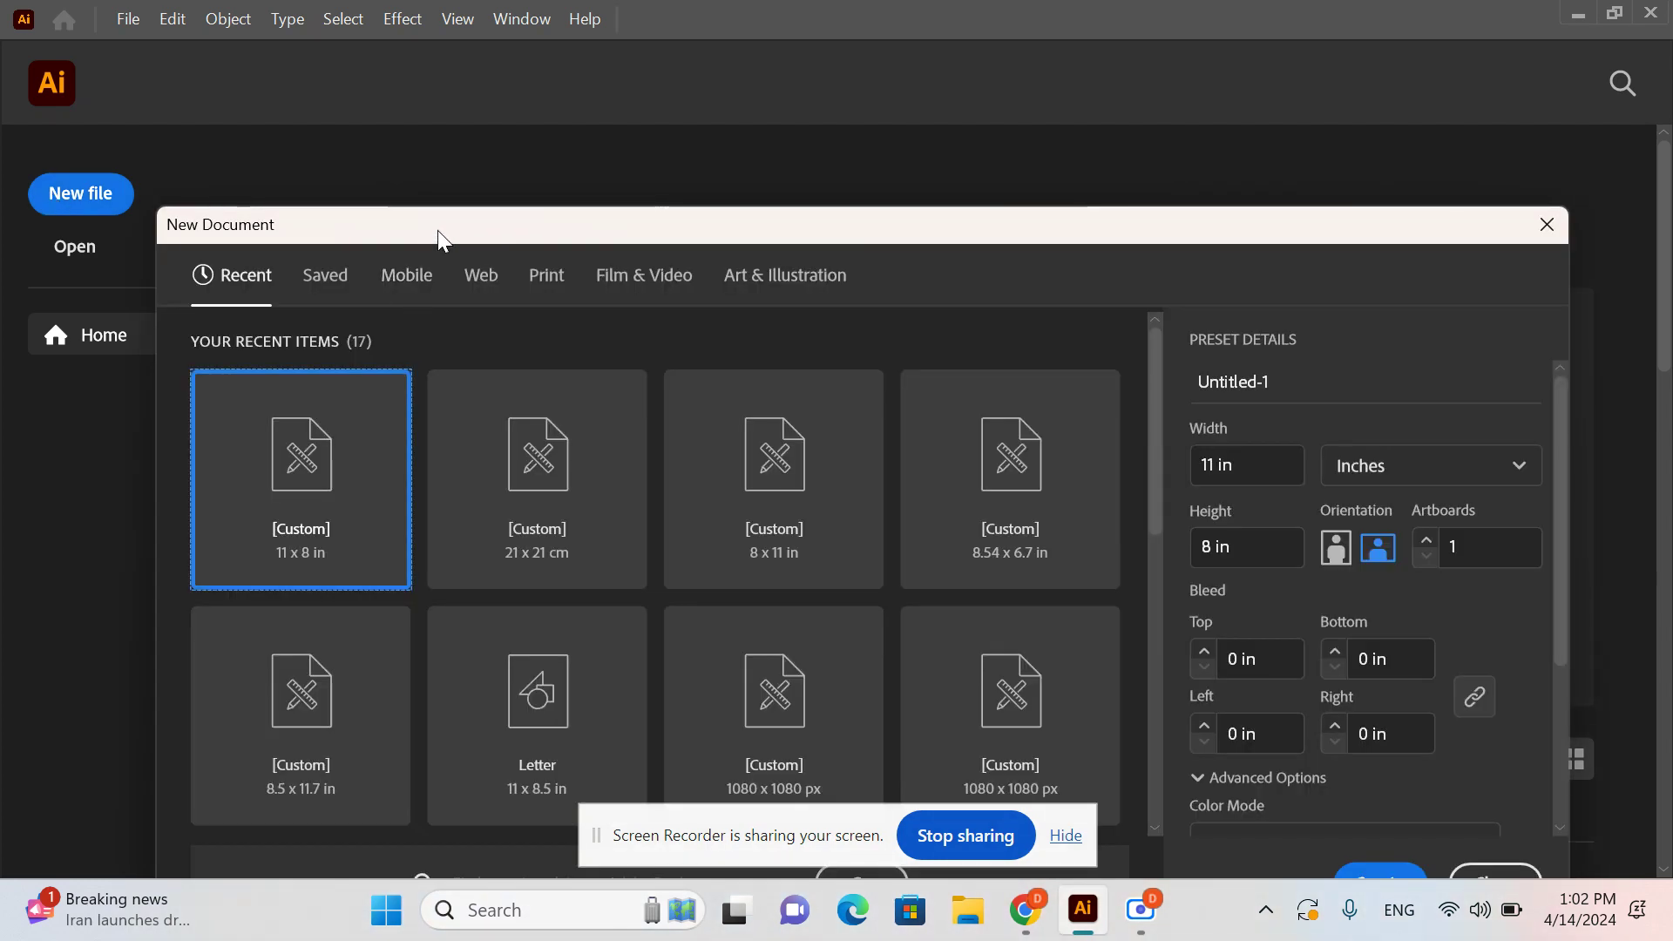
drag(438, 230, 415, 79)
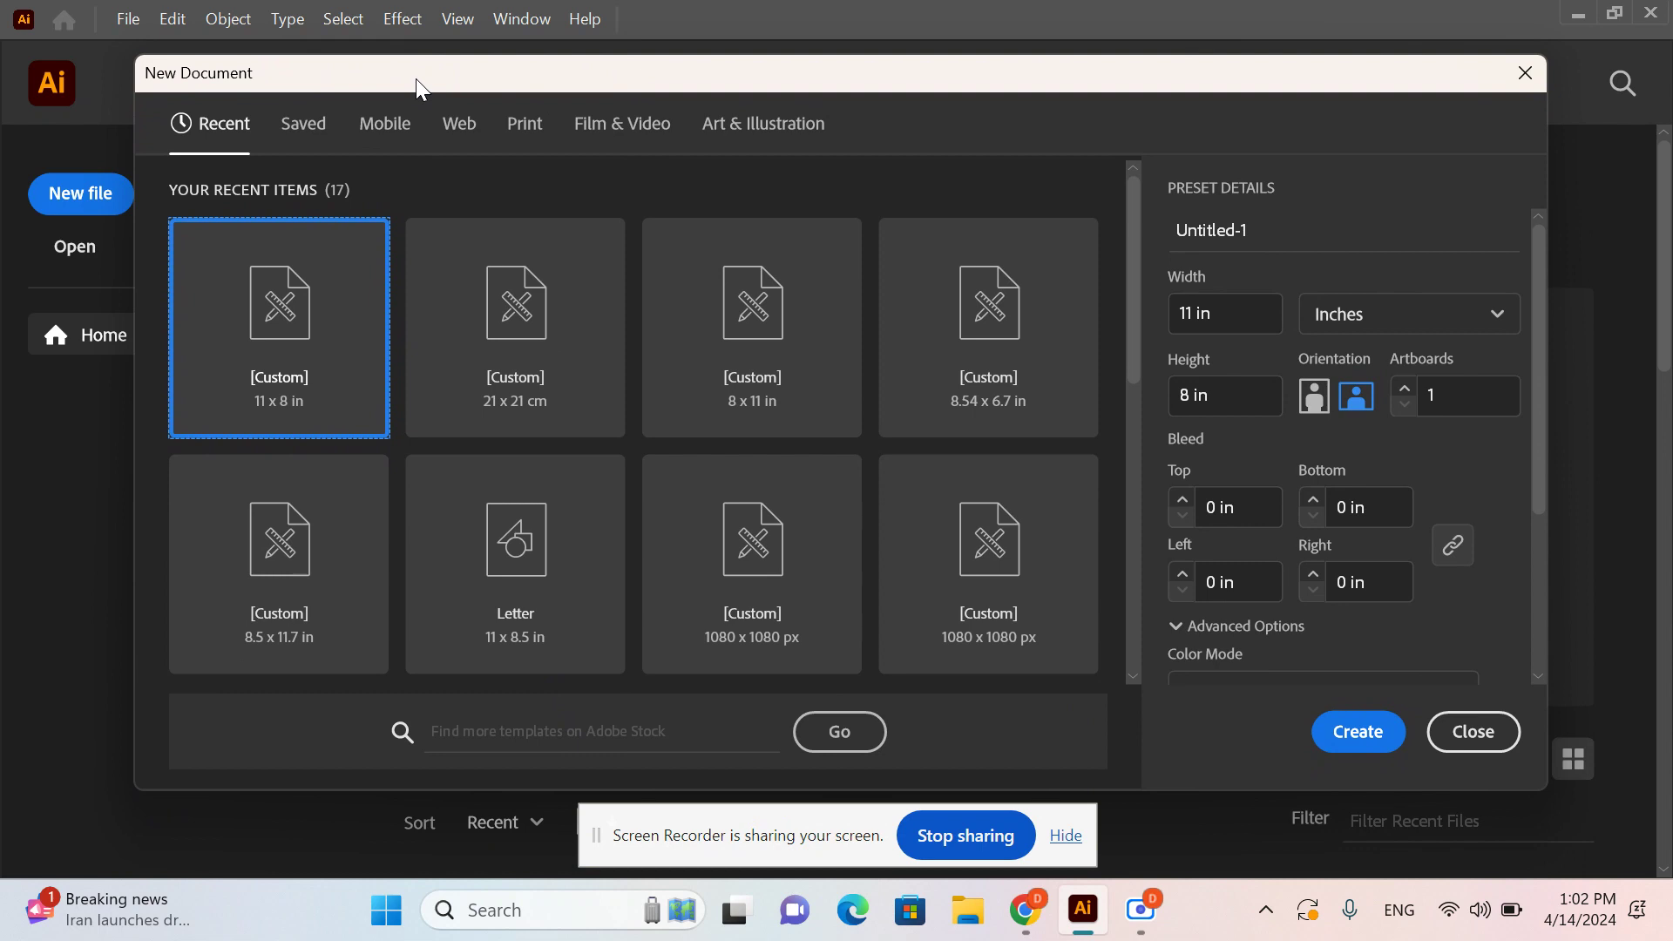
- Create a document from the recent custom 11 x 8 in preset and display its layers
click(261, 300)
click(301, 125)
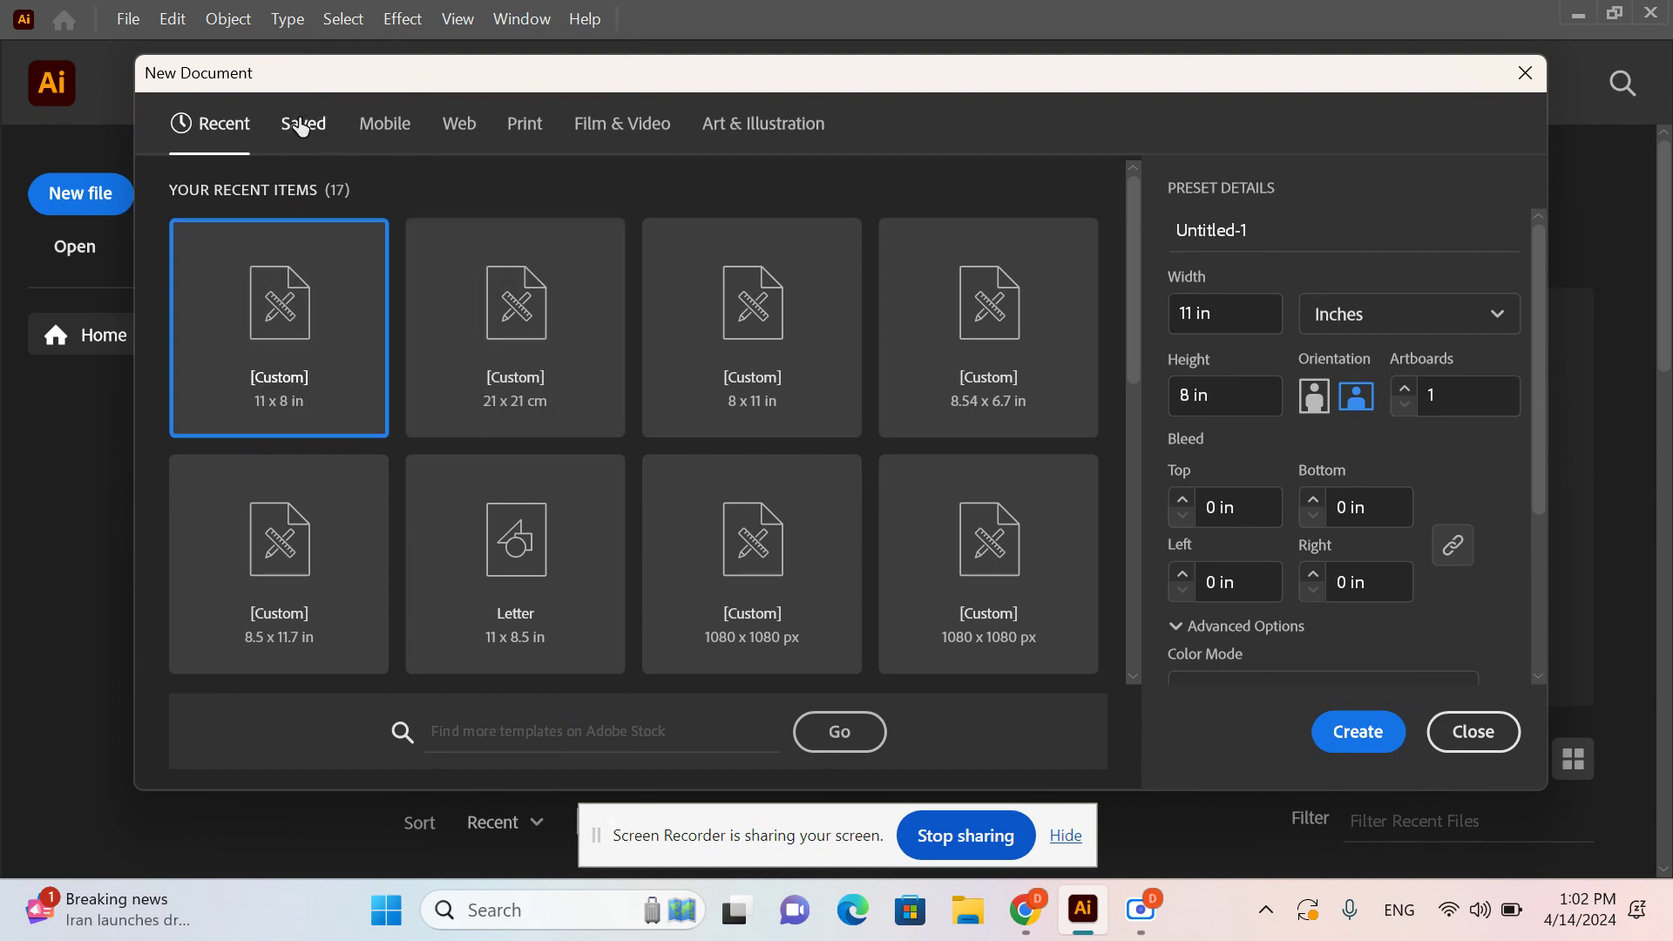
click(383, 124)
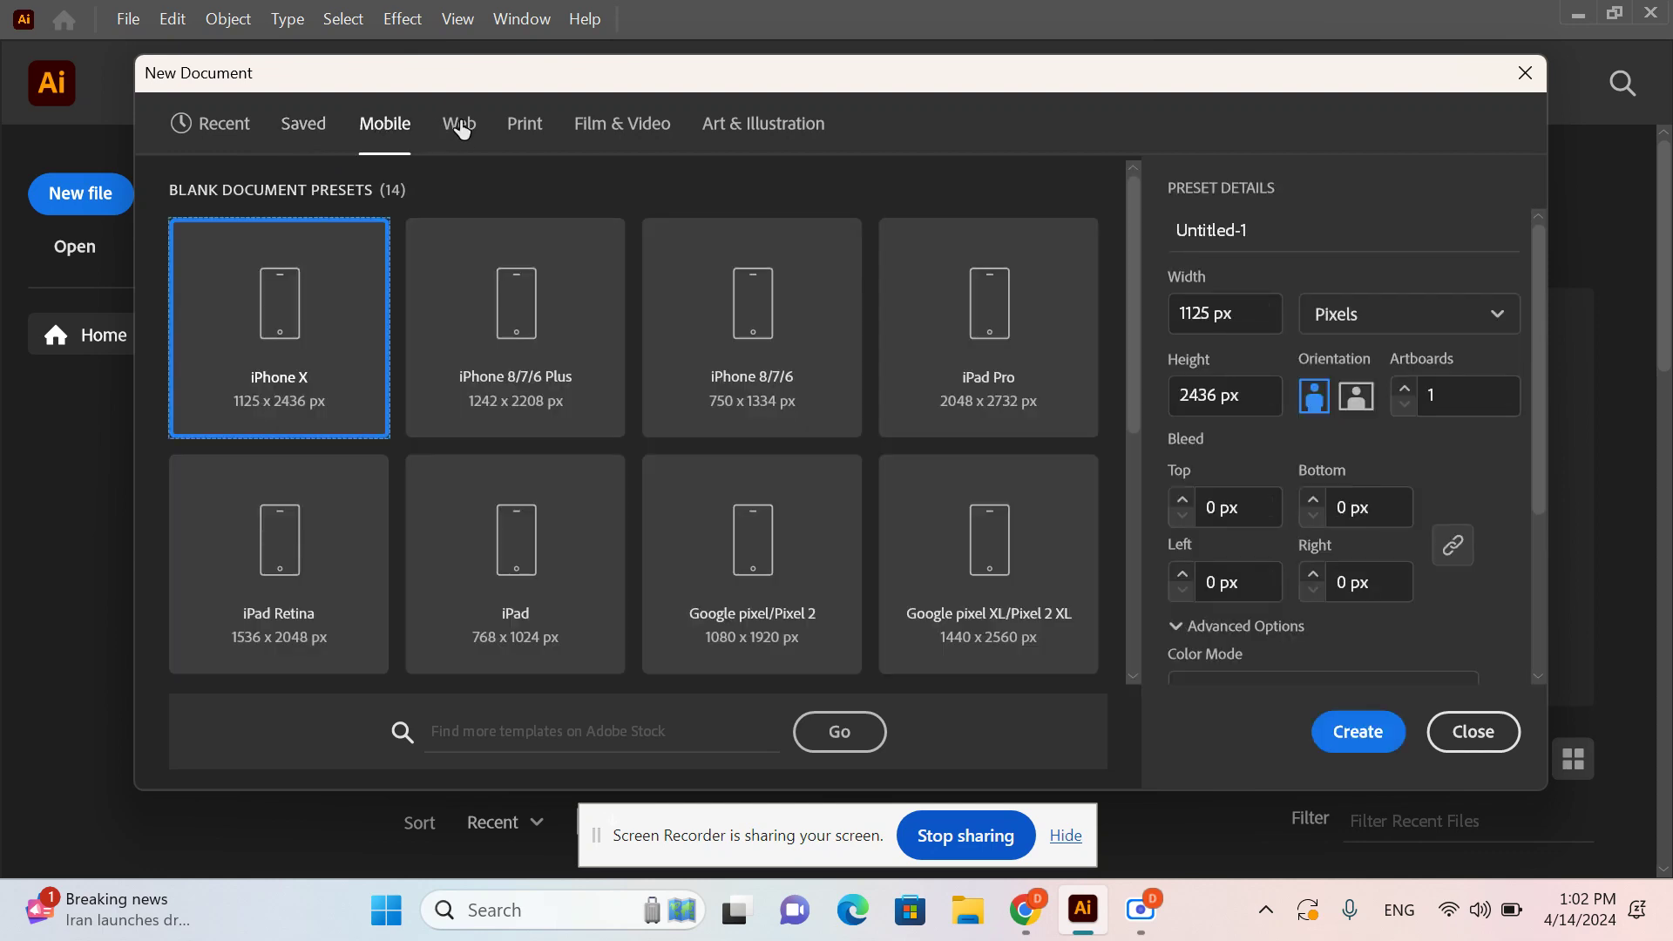
click(461, 127)
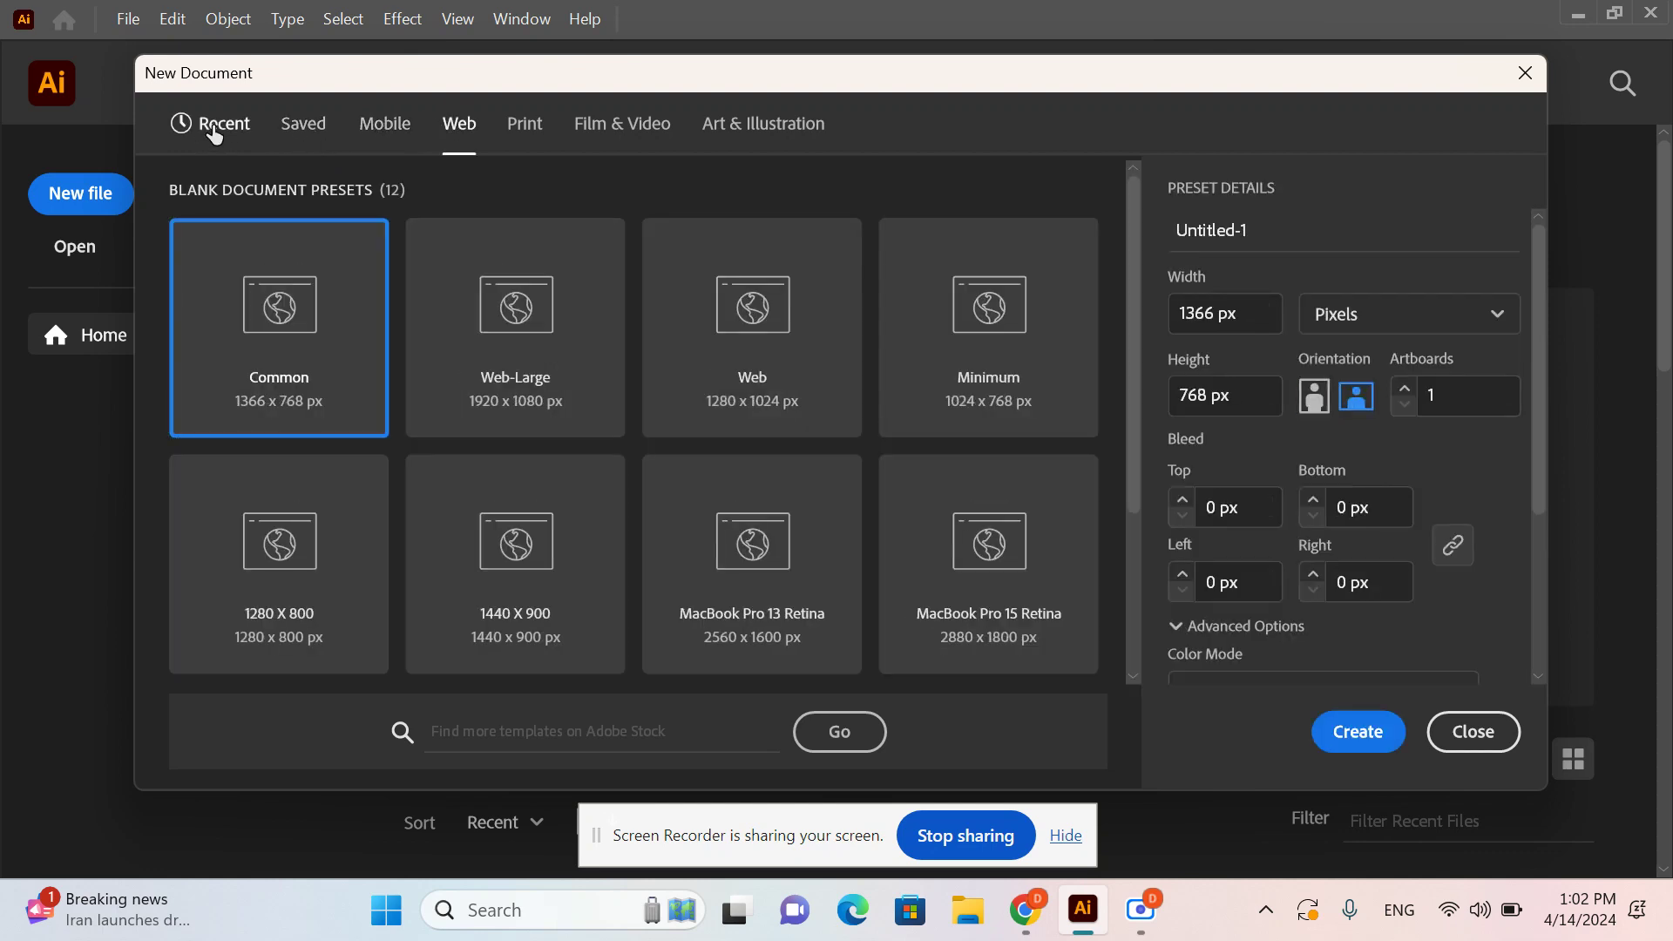
click(214, 135)
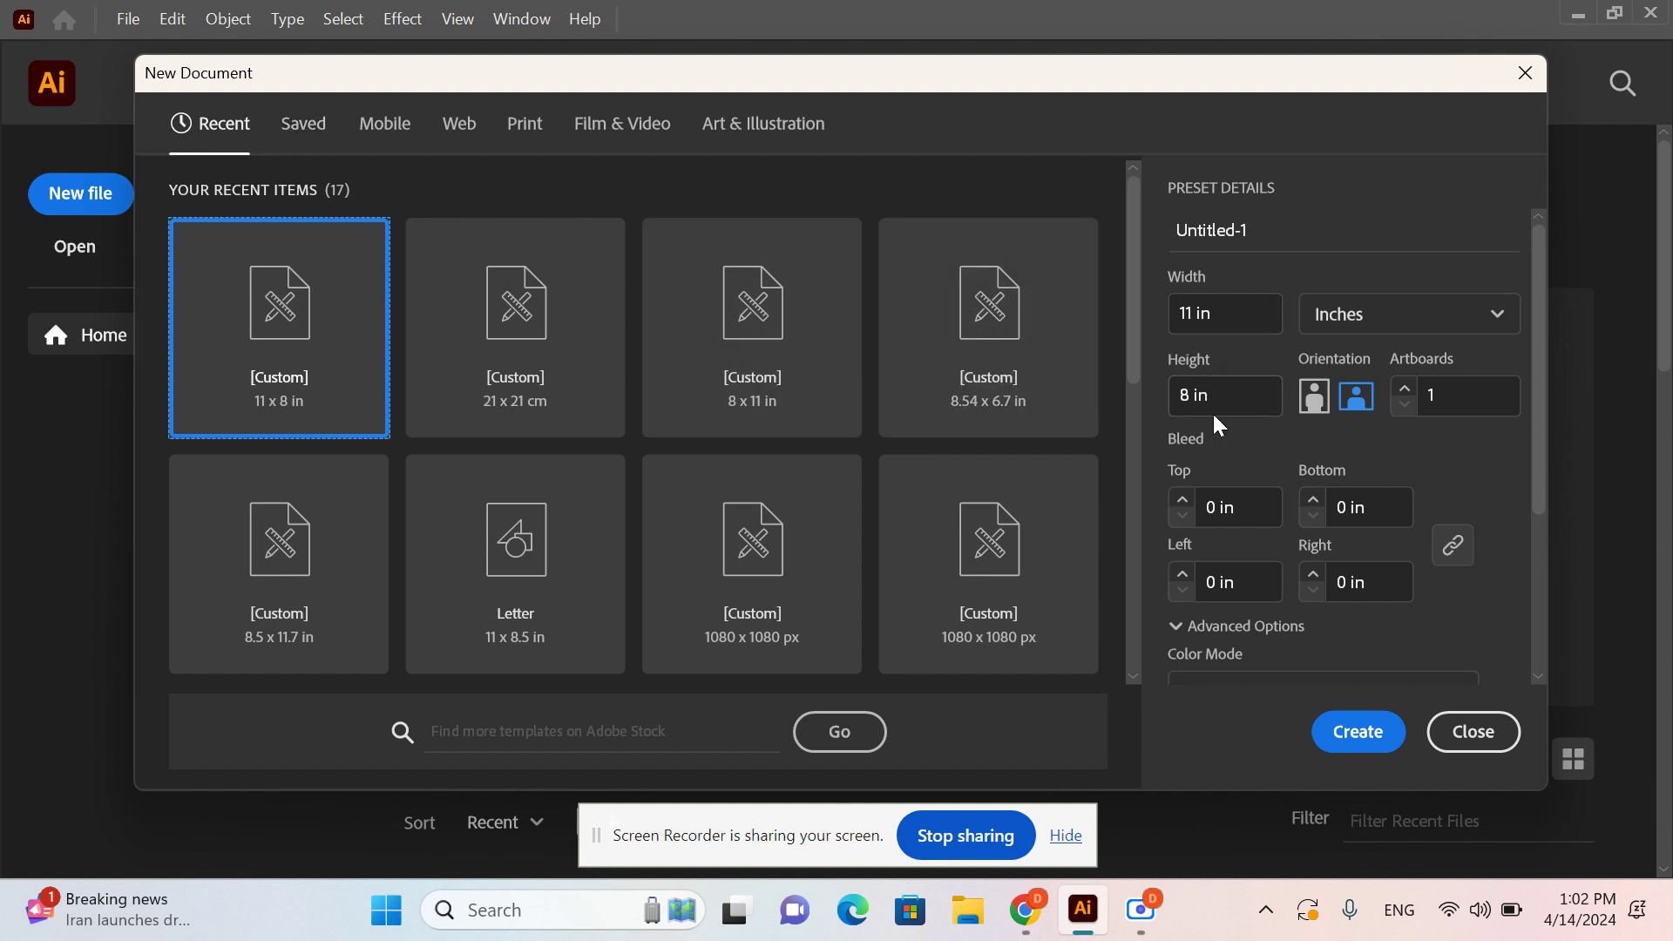
click(1391, 745)
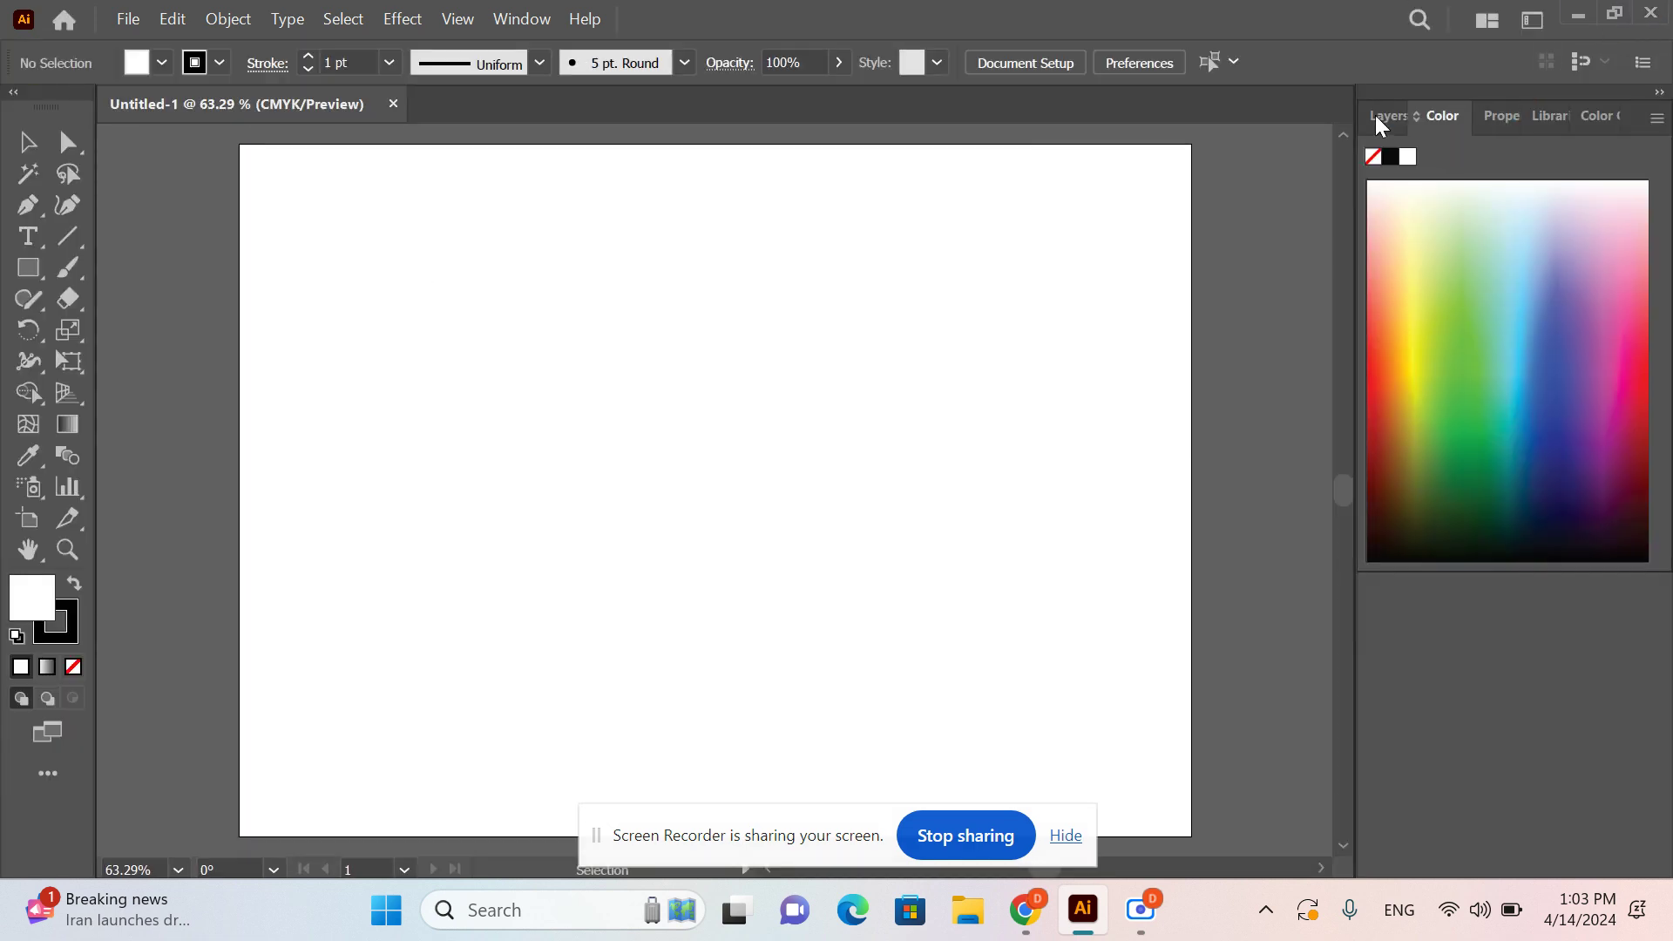
click(1388, 116)
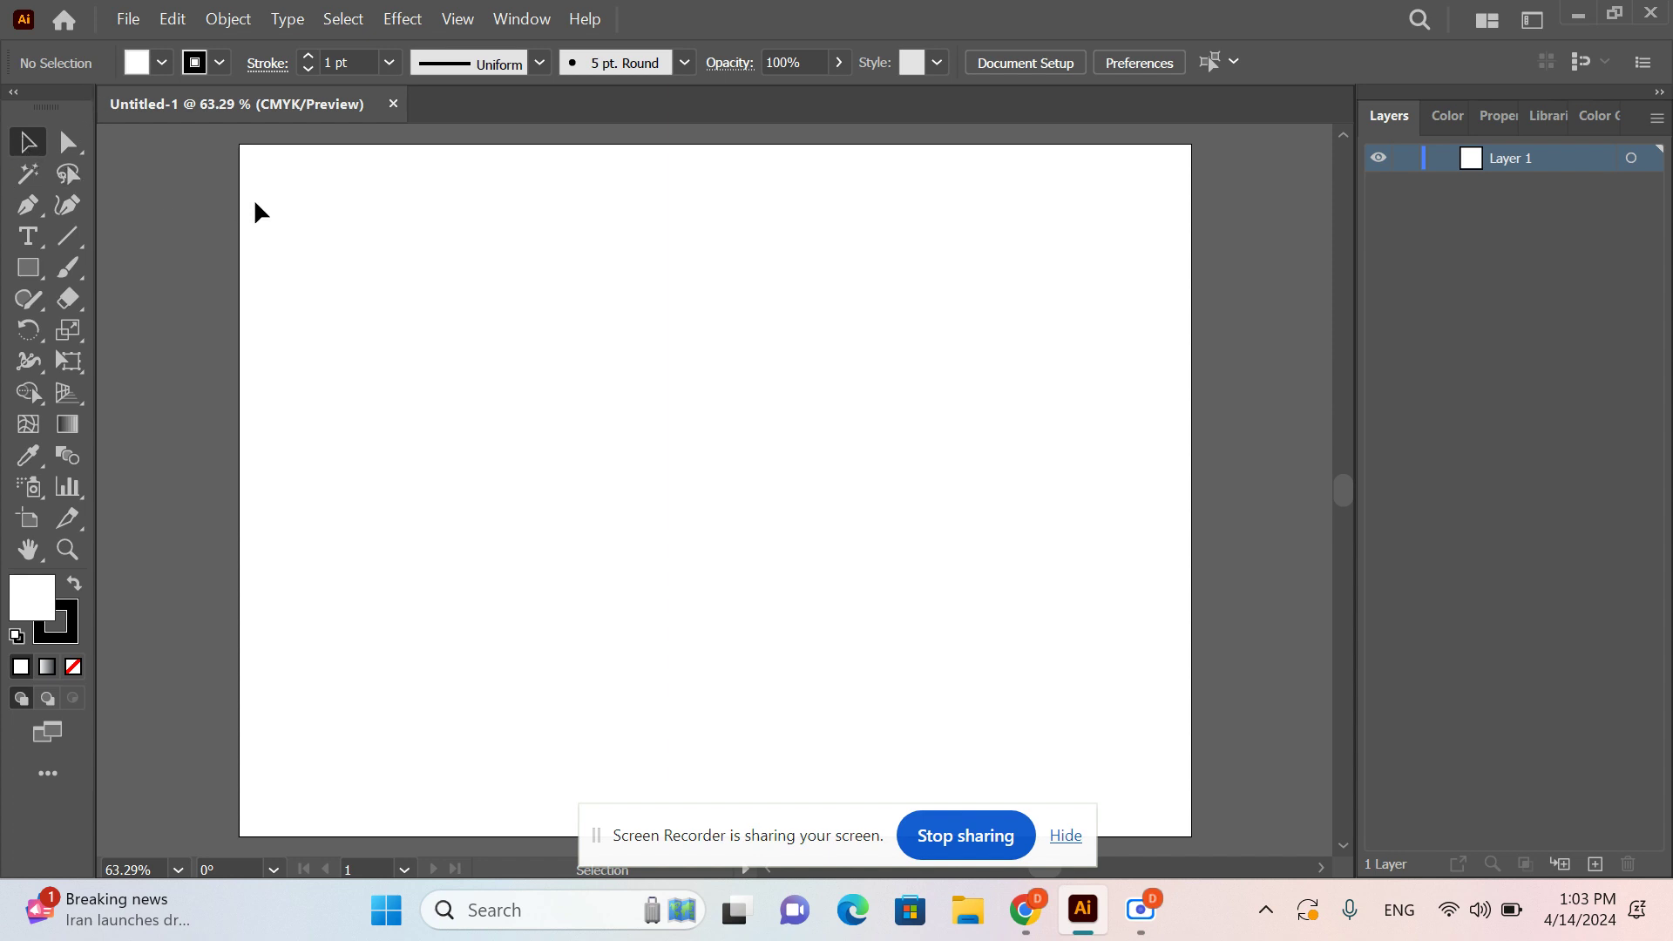
- Draw a square of about 0.58 in with the Rectangle tool in the upper middle of the artboard
click(31, 270)
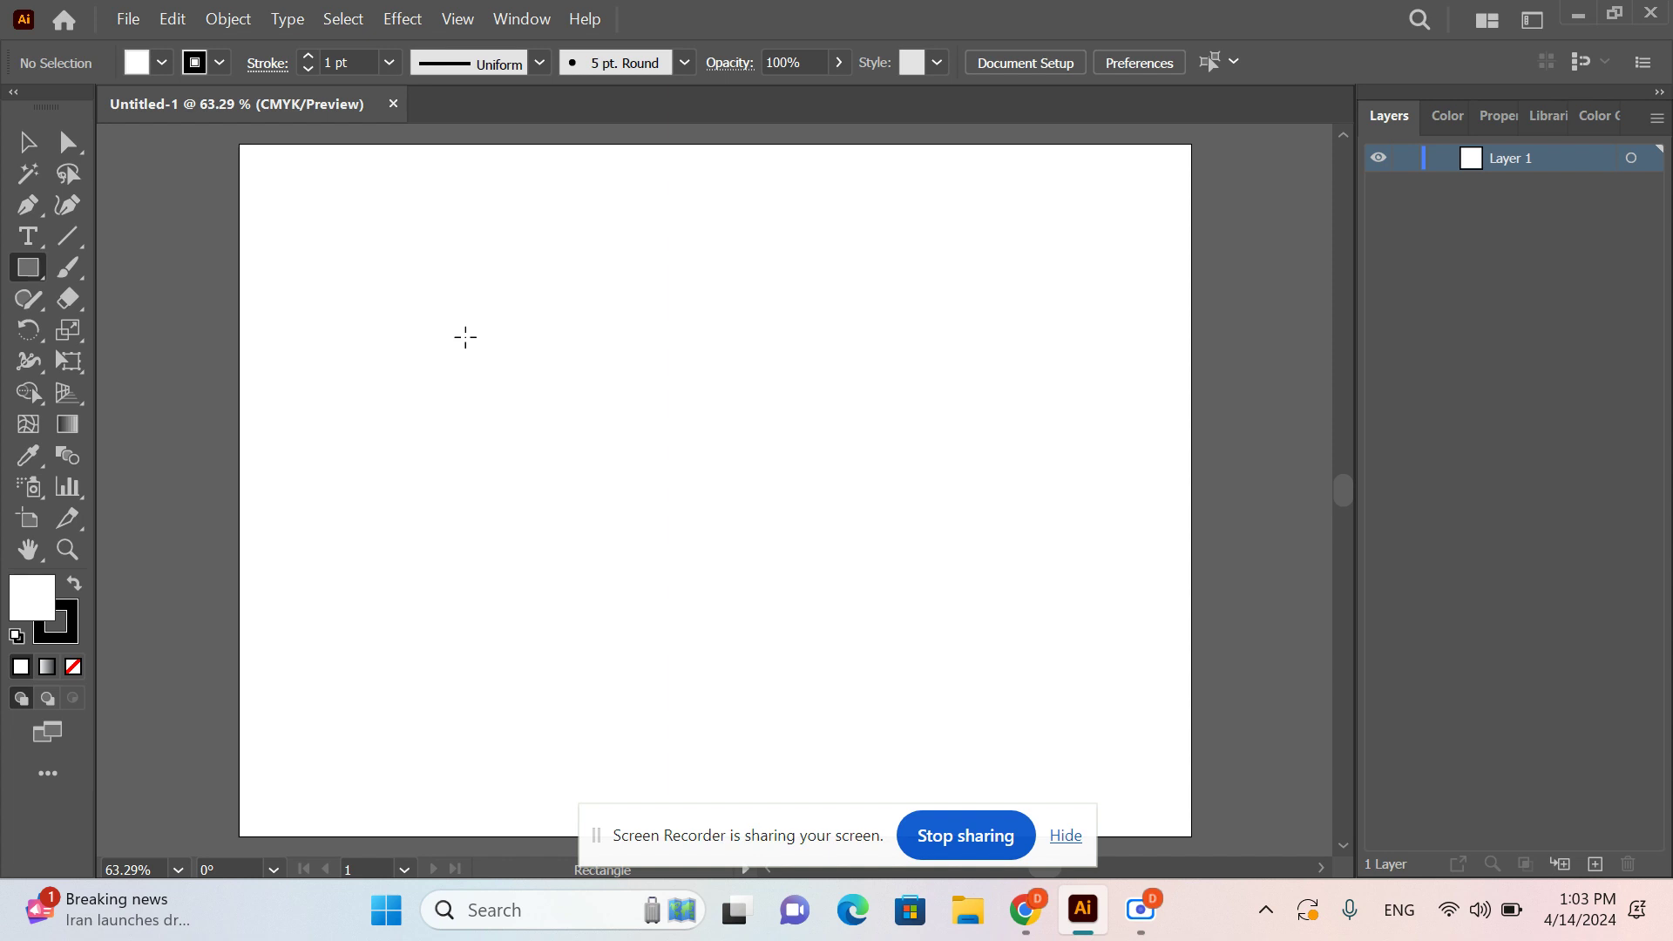
key(v)
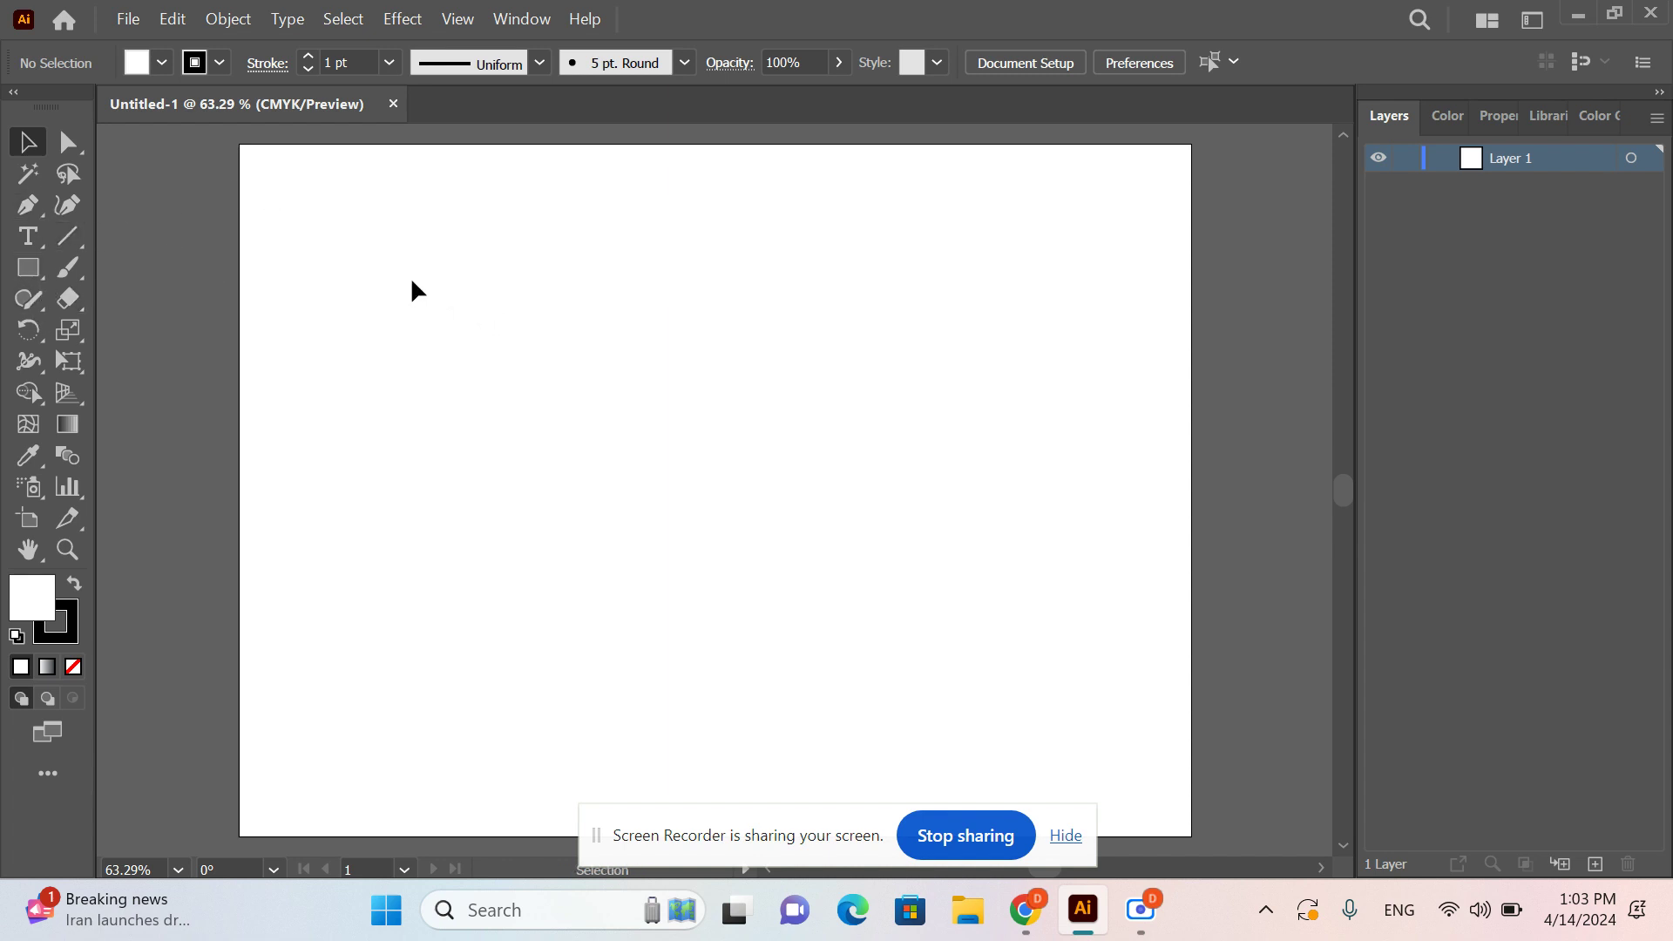
drag(410, 276, 610, 384)
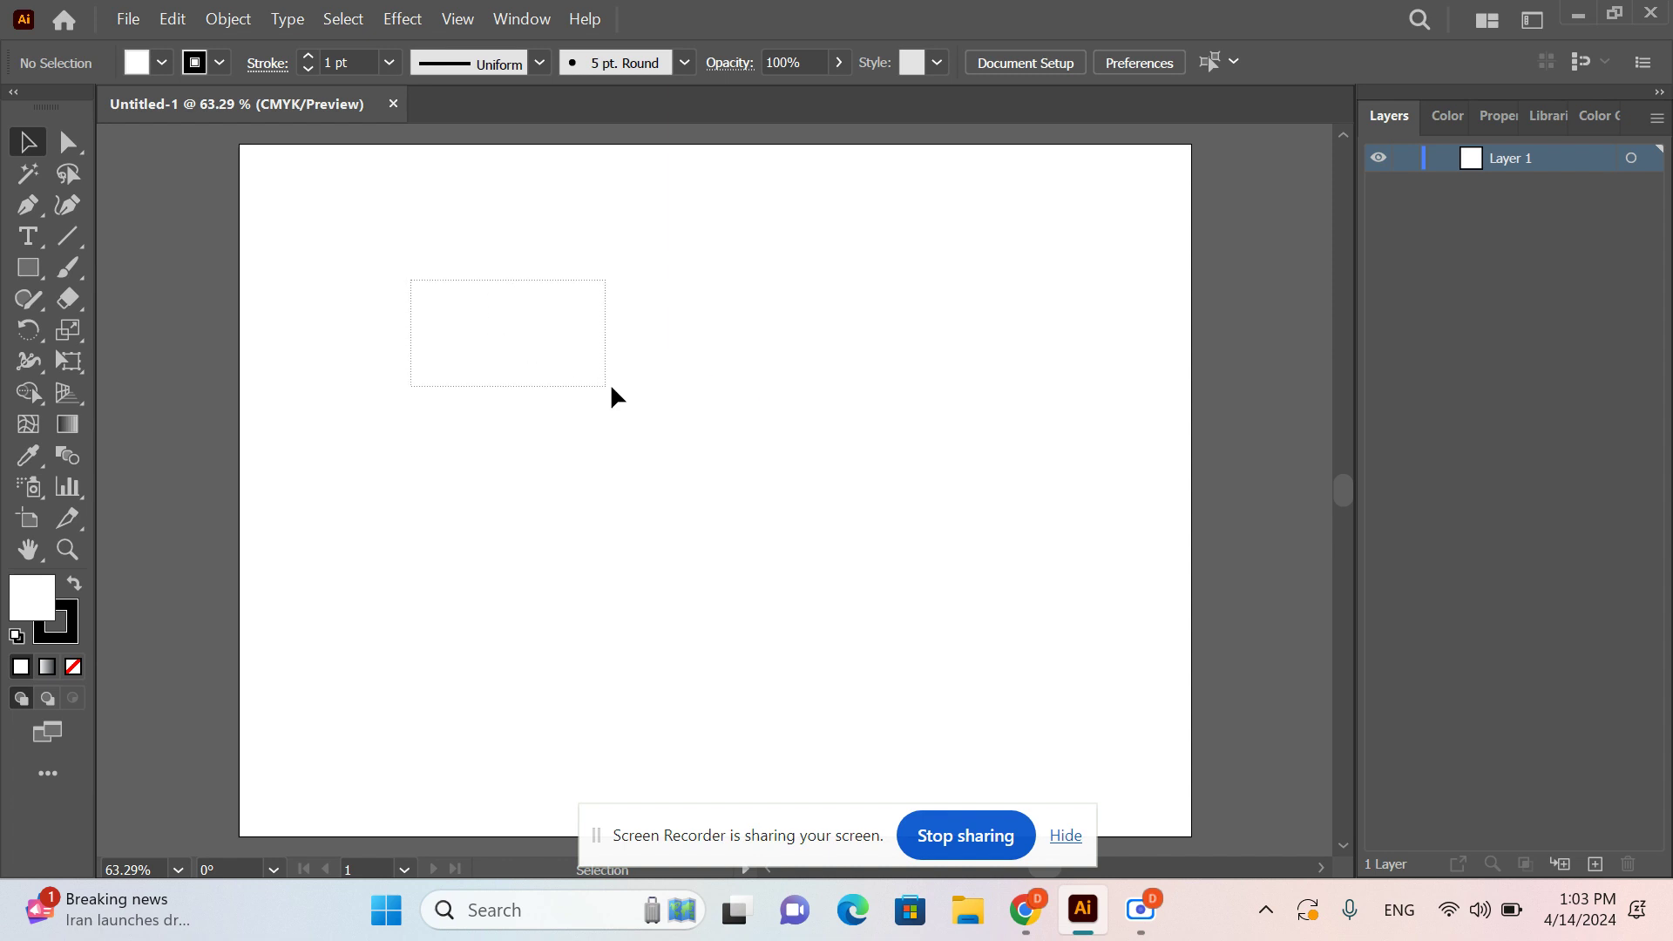
click(22, 295)
click(21, 272)
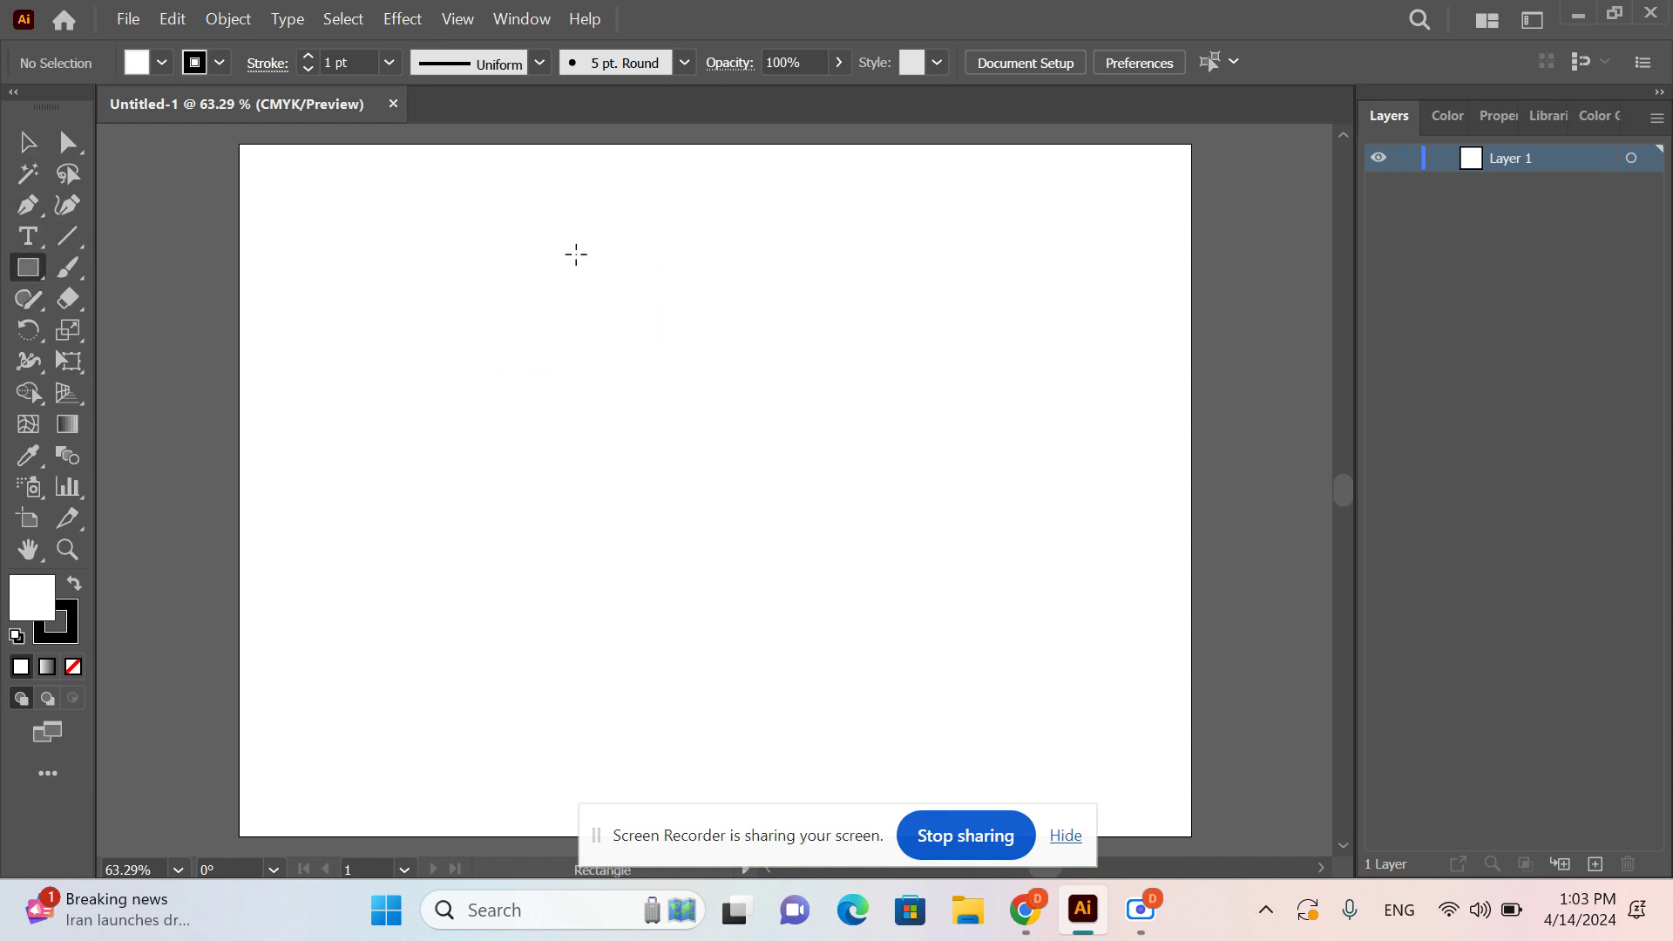
mouse_move(577, 253)
mouse_down()
mouse_move(616, 299)
mouse_move(525, 305)
mouse_up()
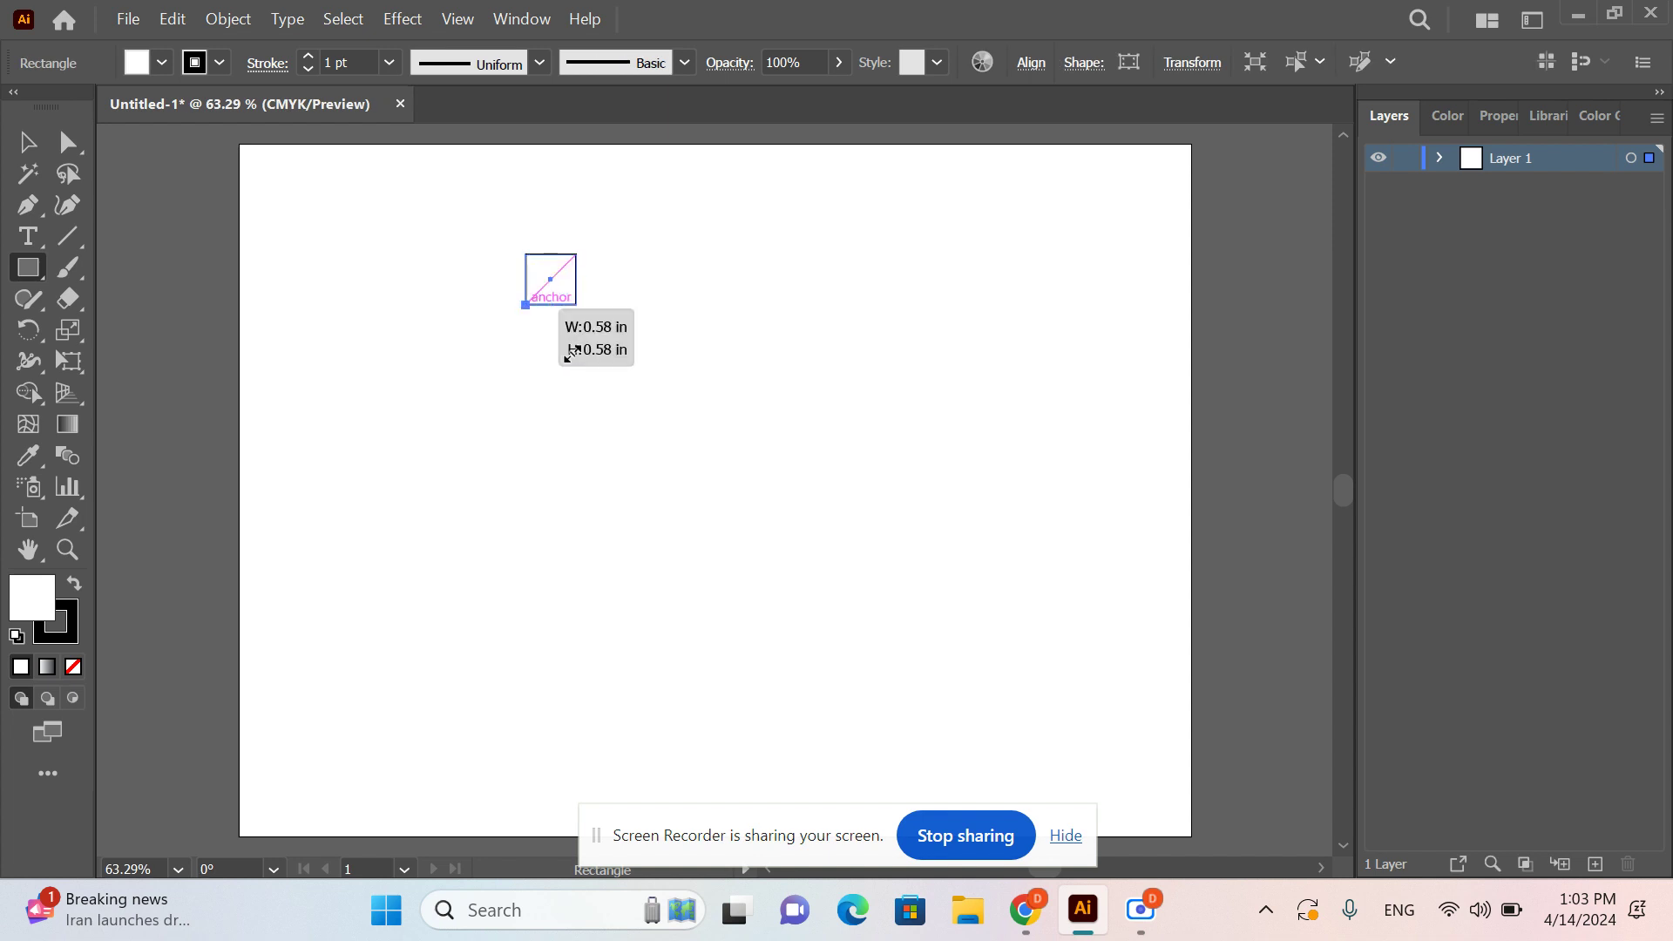
- Move the whole square slightly down and to the right using the Direct Selection tool
click(29, 268)
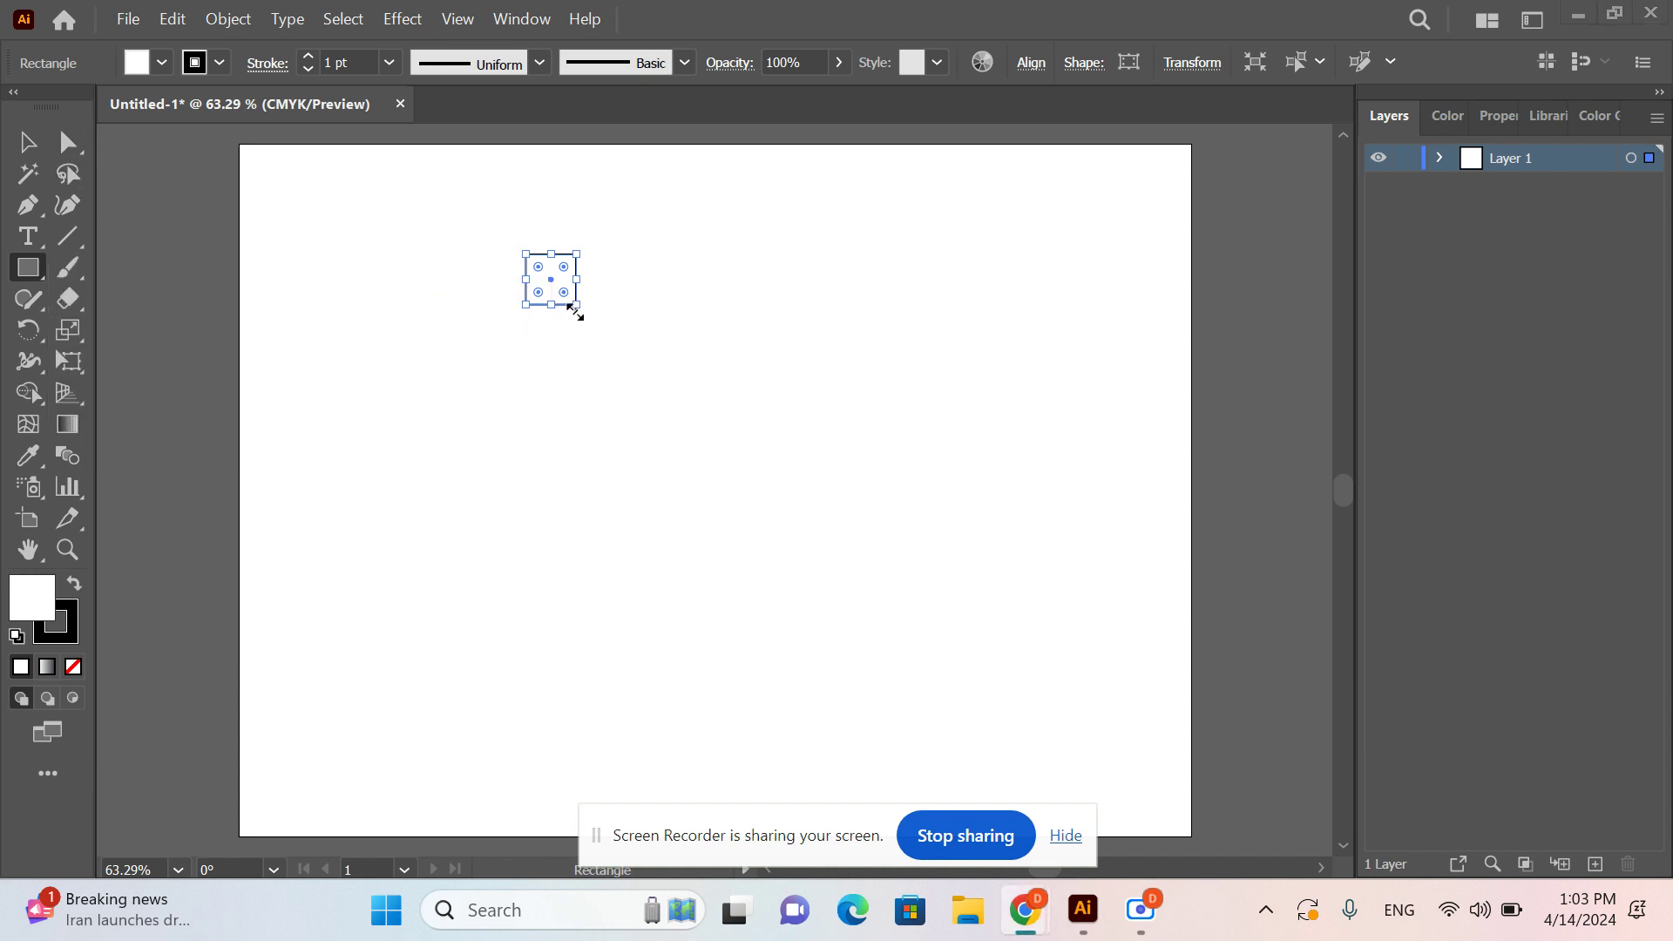
click(70, 142)
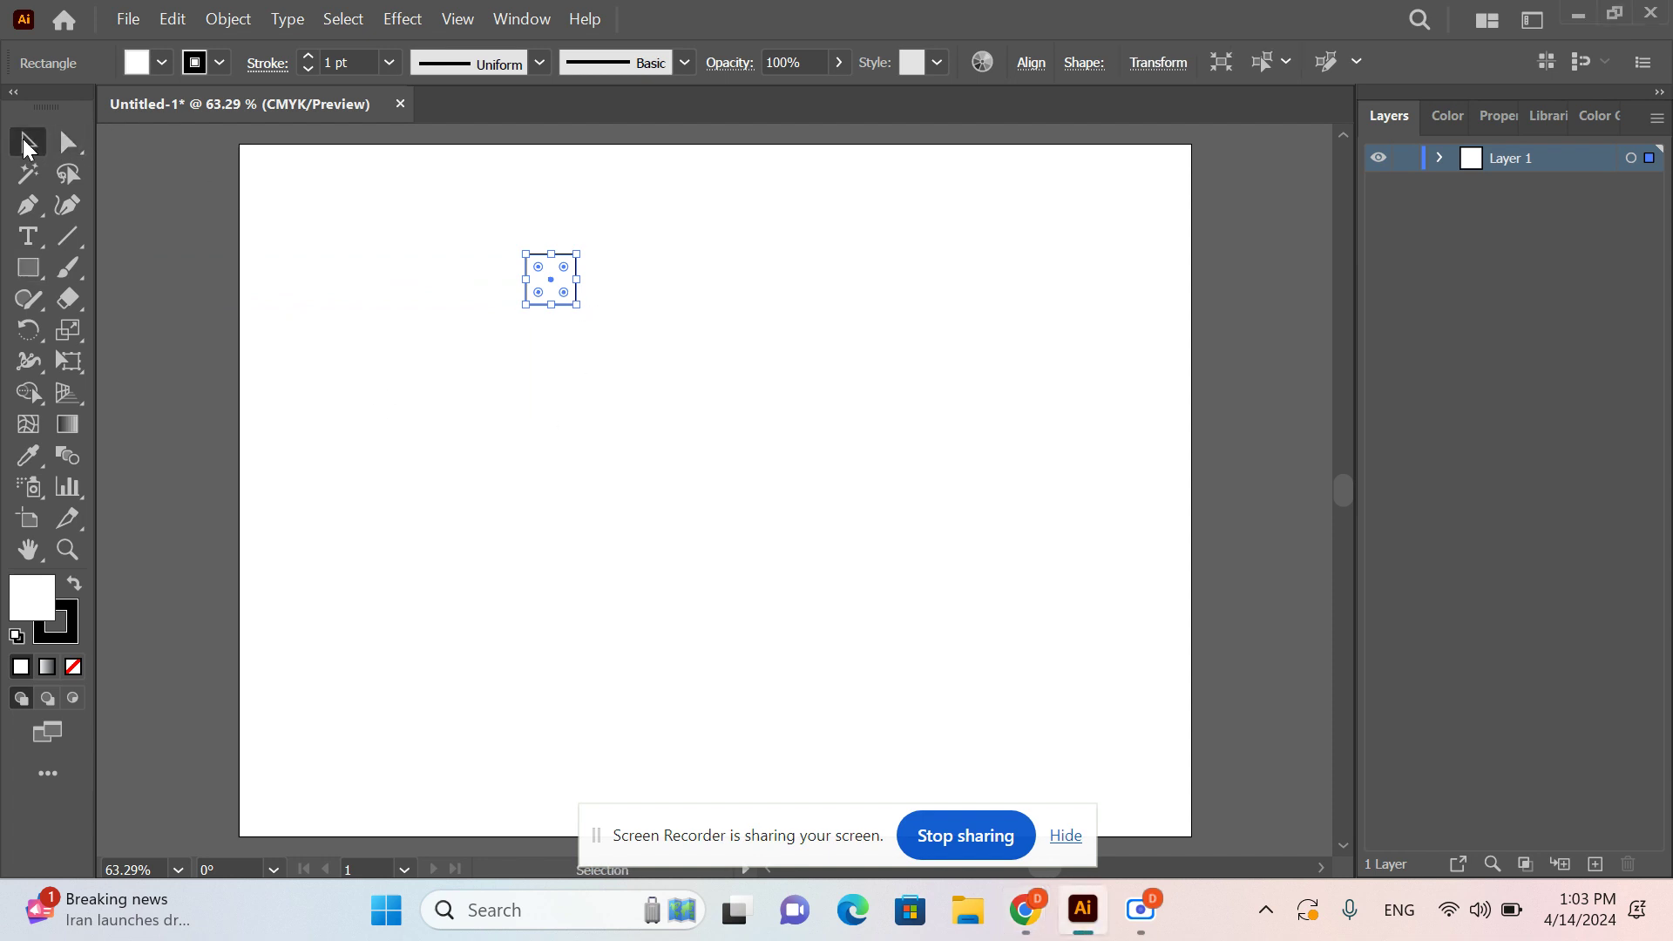
click(576, 305)
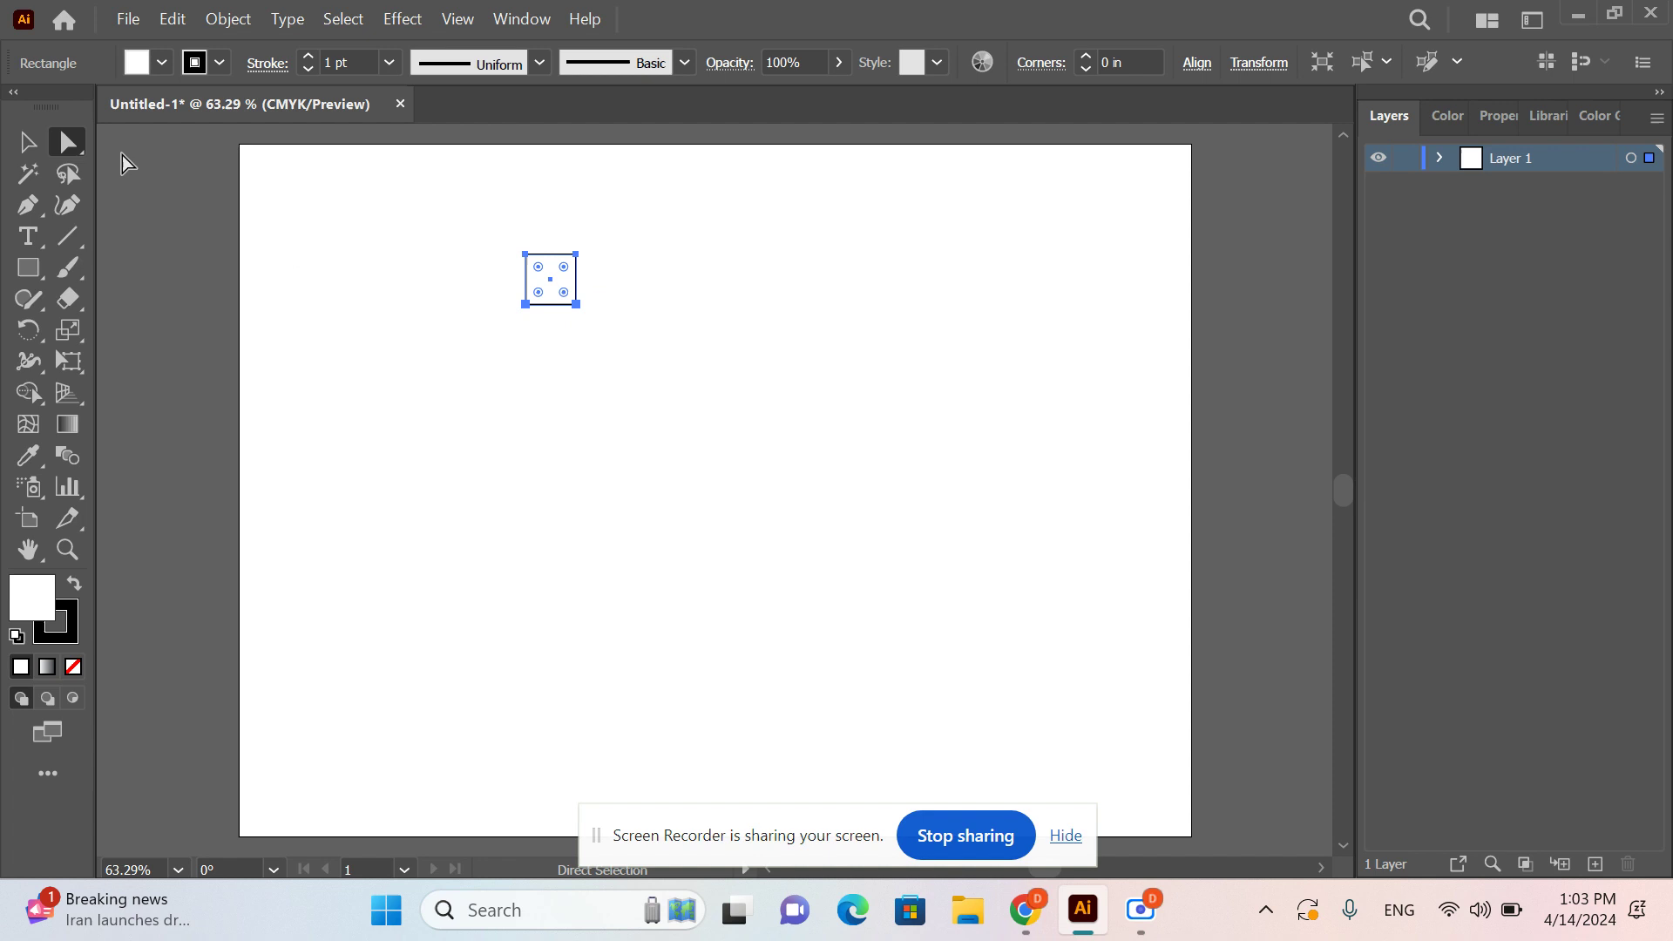
click(75, 150)
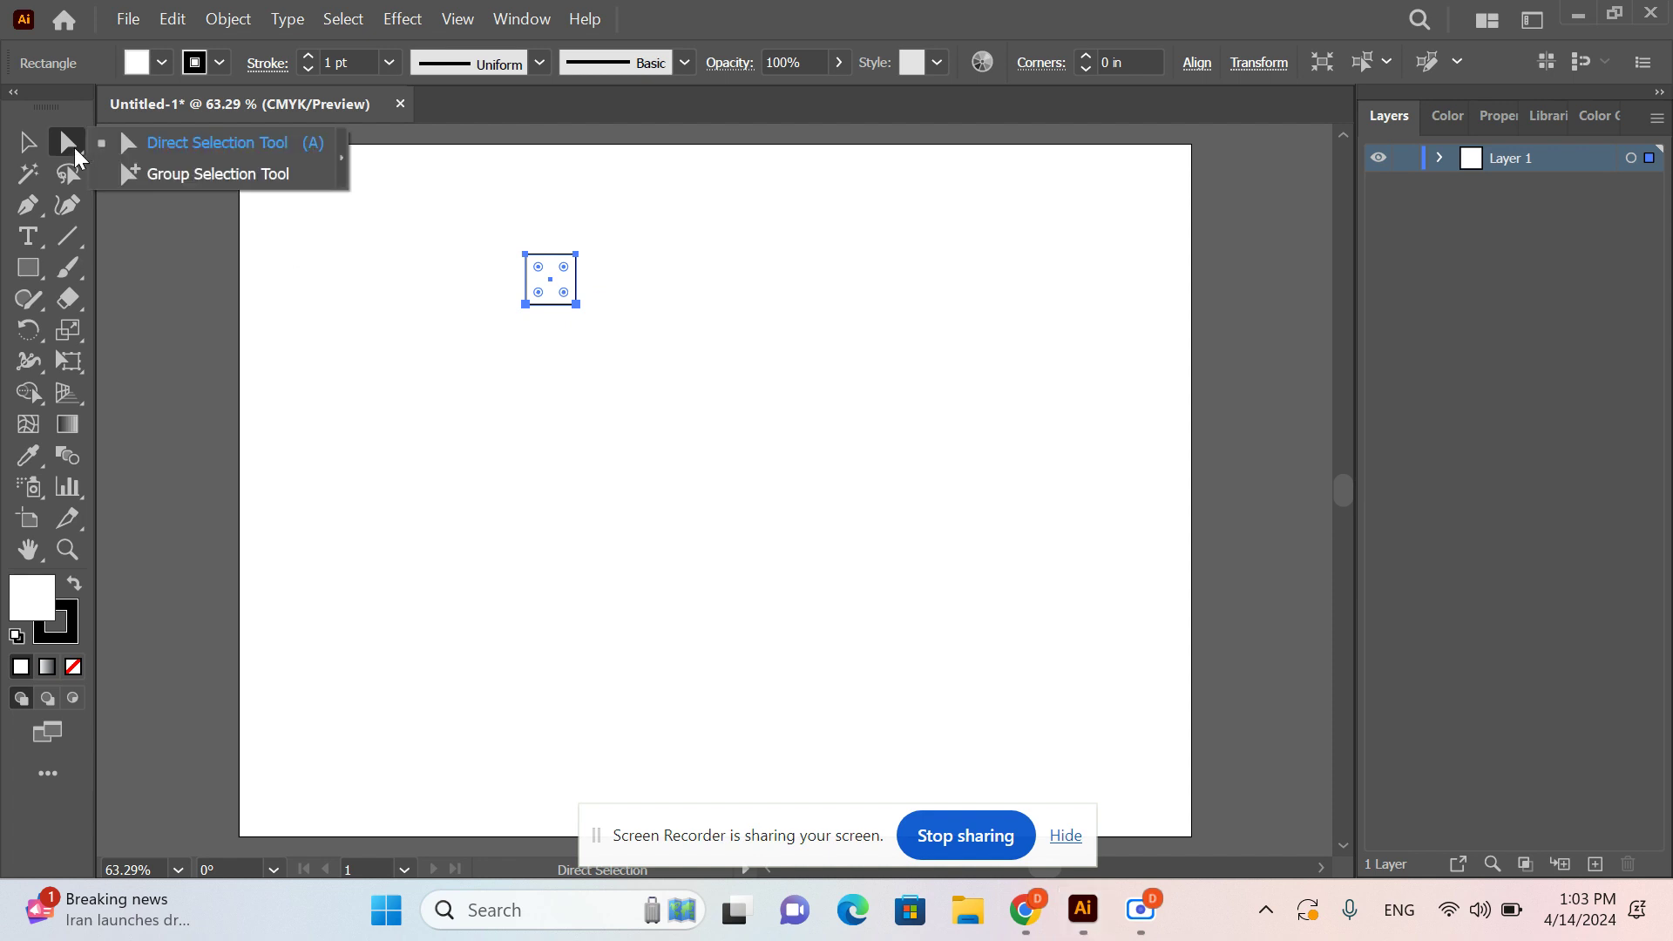
click(132, 150)
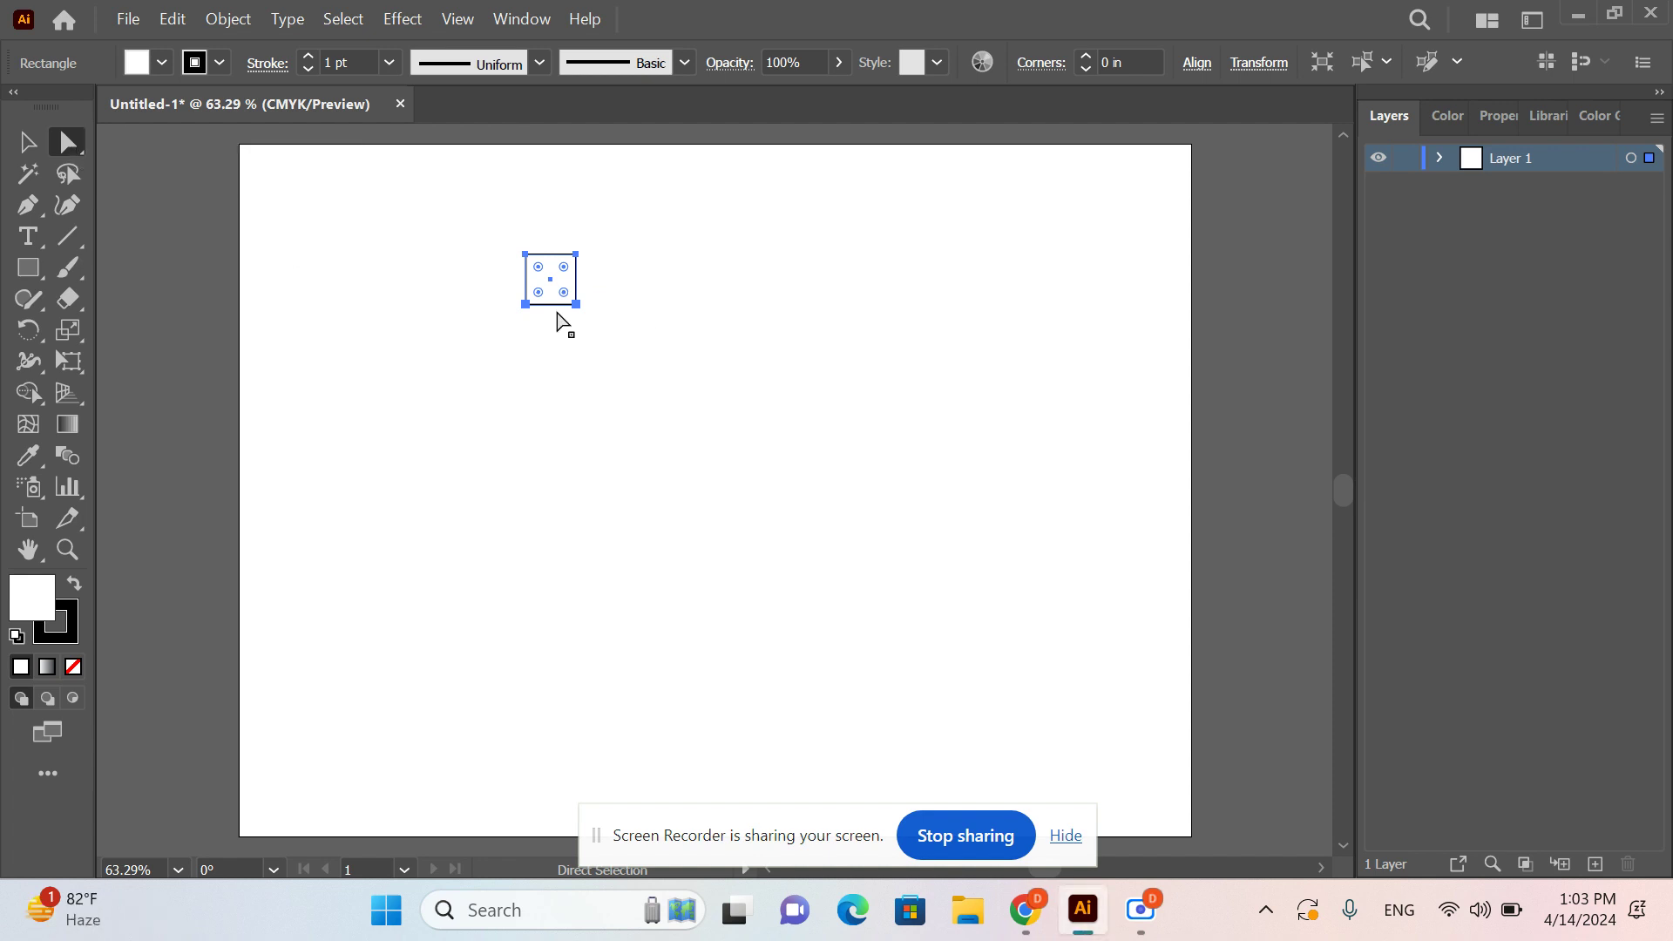
drag(575, 307, 606, 350)
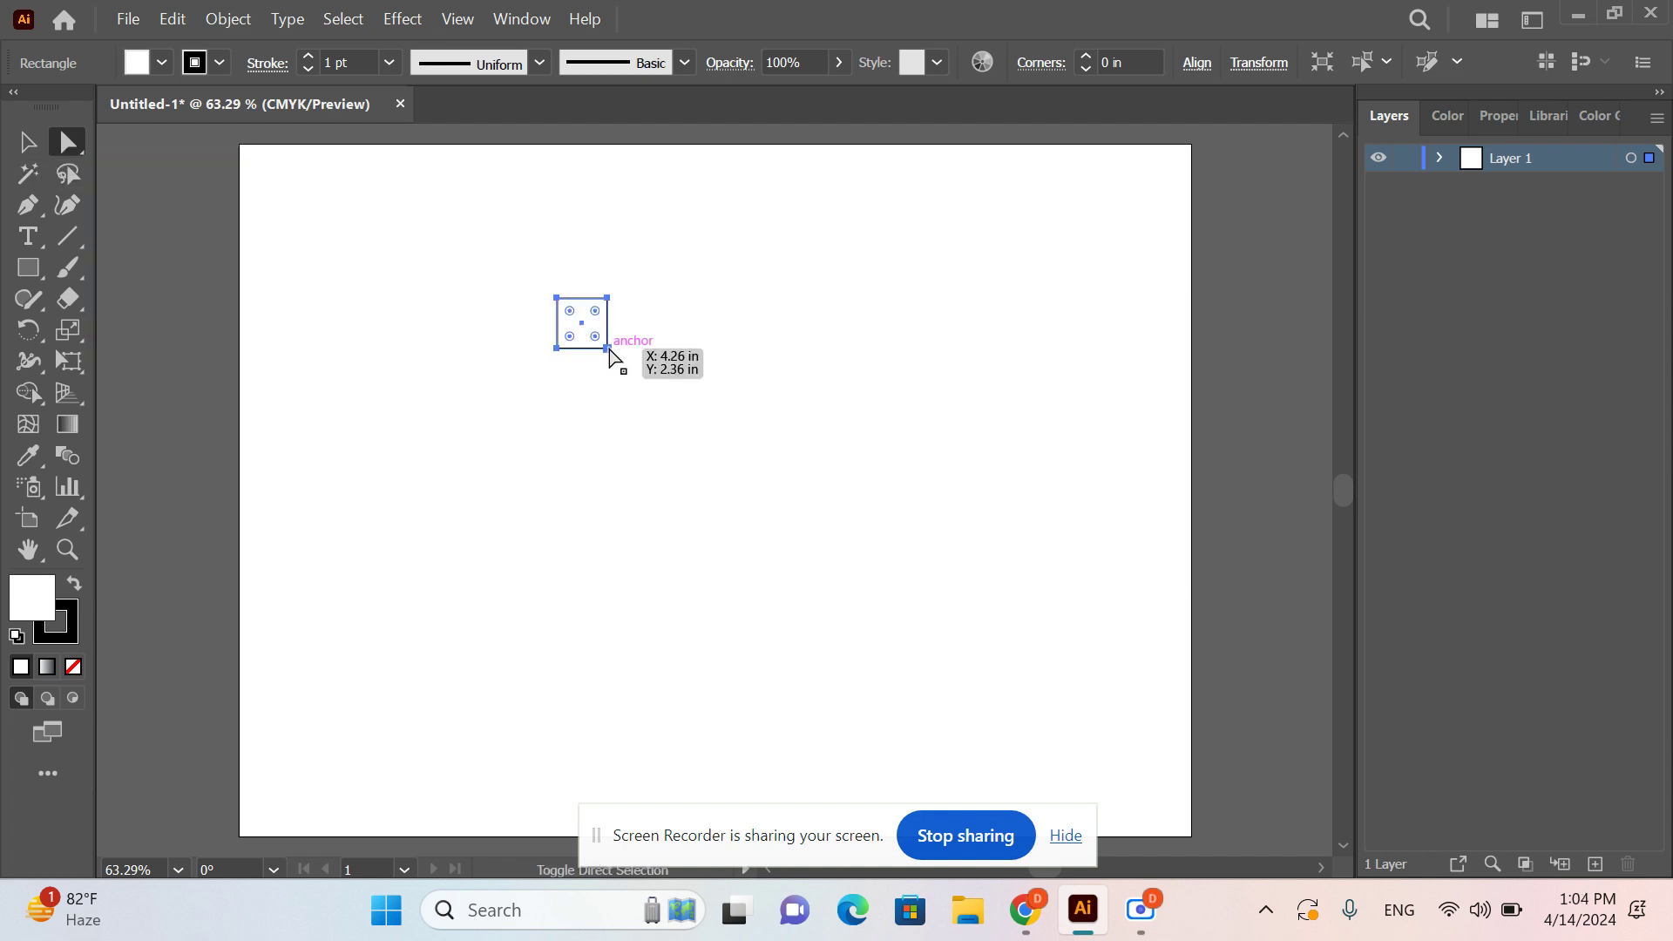
- Pull the square's individual corner anchors apart into a large irregular quadrilateral and delete the shape
click(608, 347)
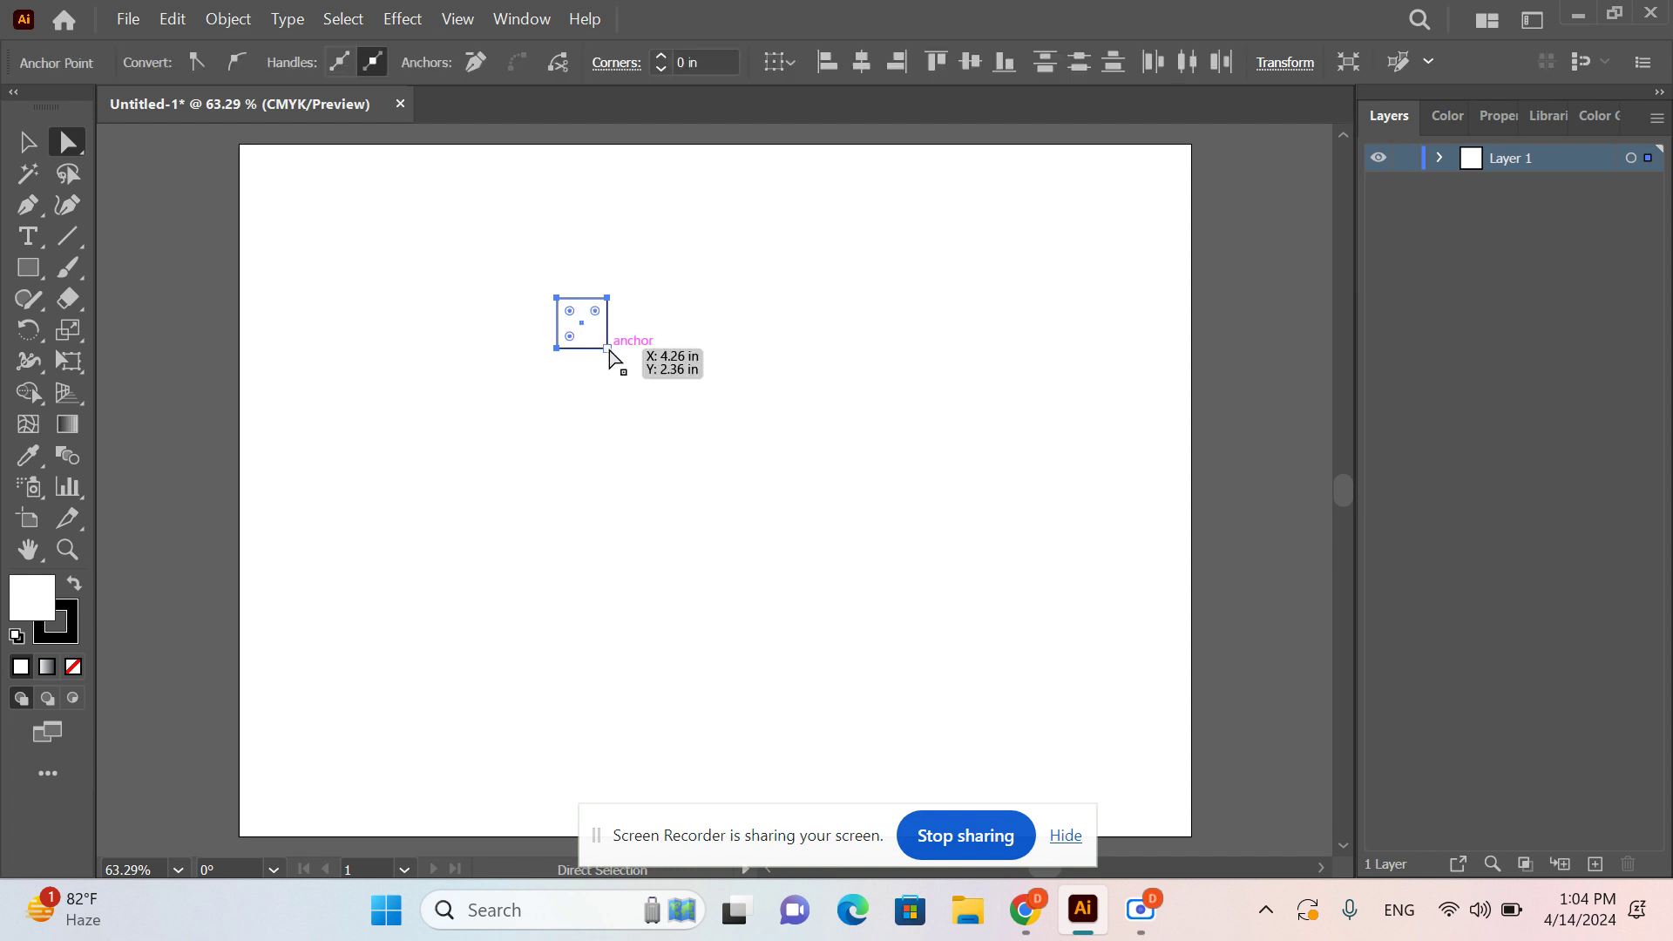
drag(608, 348, 881, 585)
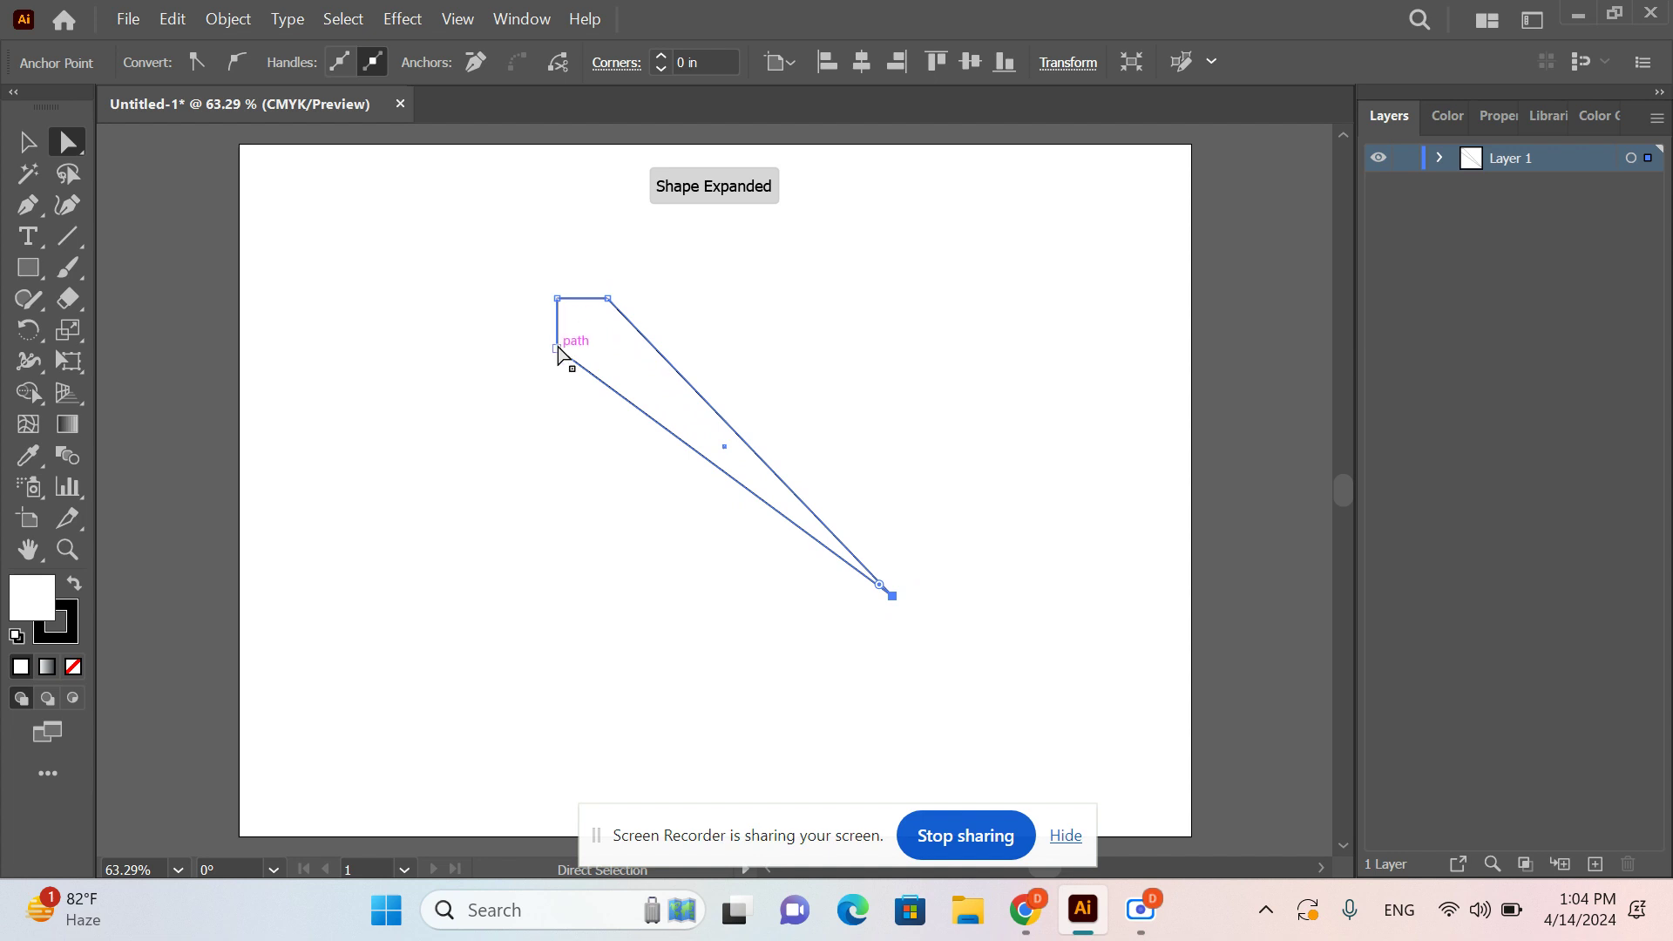
drag(558, 348, 324, 349)
drag(558, 299, 614, 221)
drag(609, 297, 718, 256)
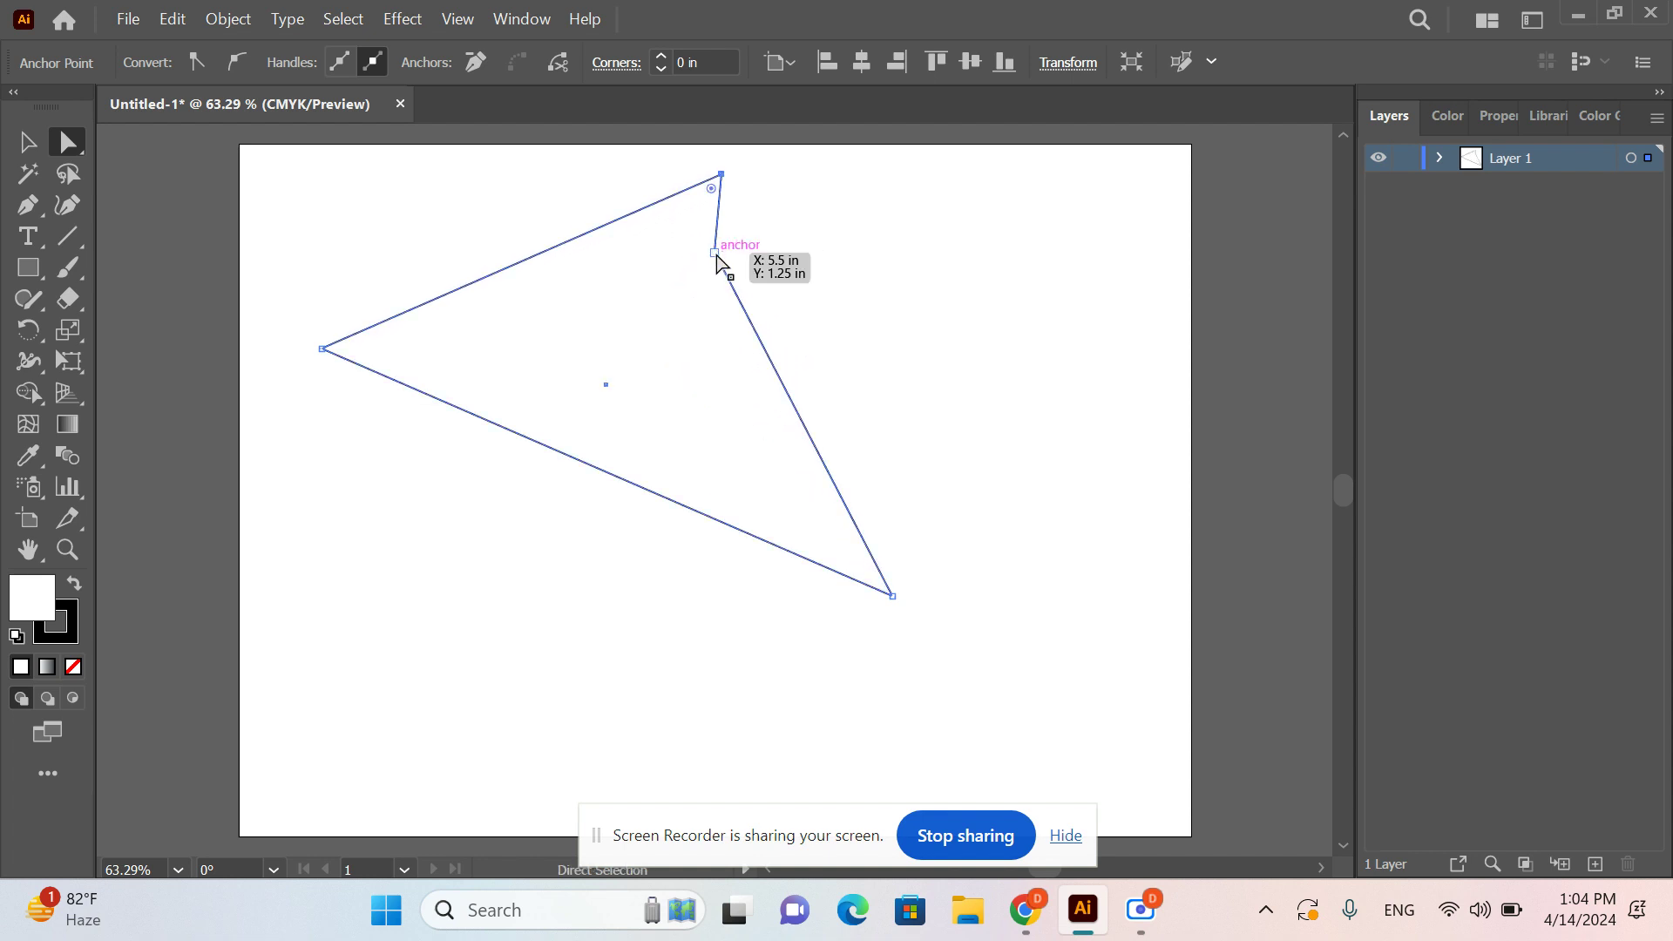
key(Delete)
click(673, 275)
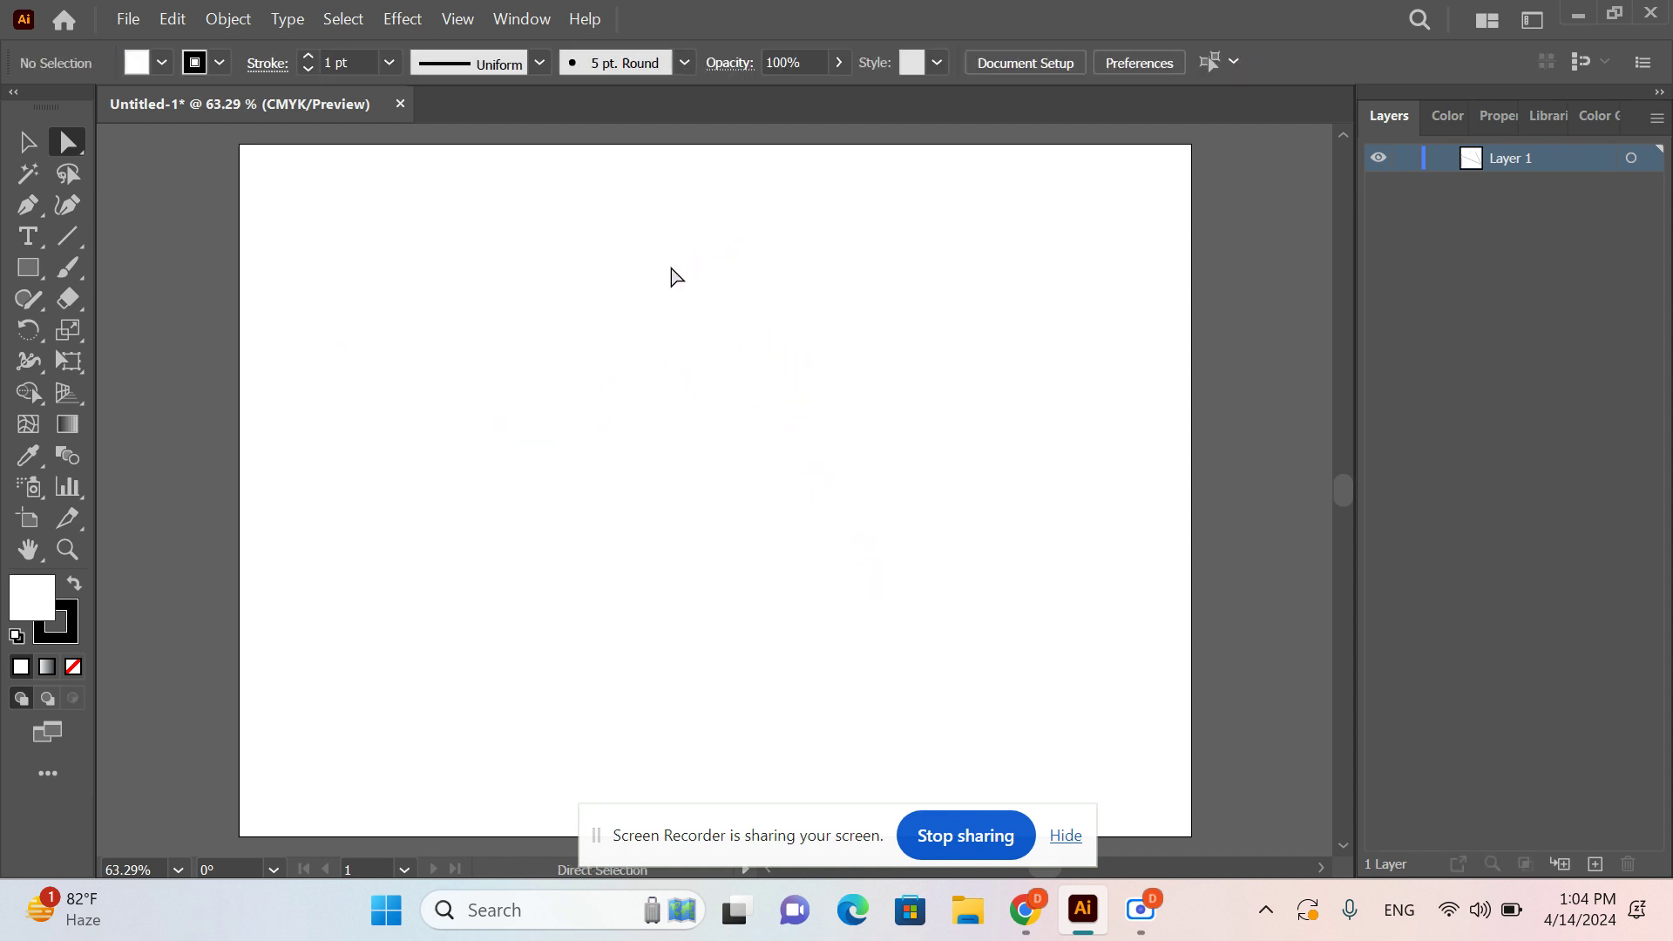
- Try to place the digital-marketing-live-webinar file from the Downloads folder onto the artboard
click(30, 204)
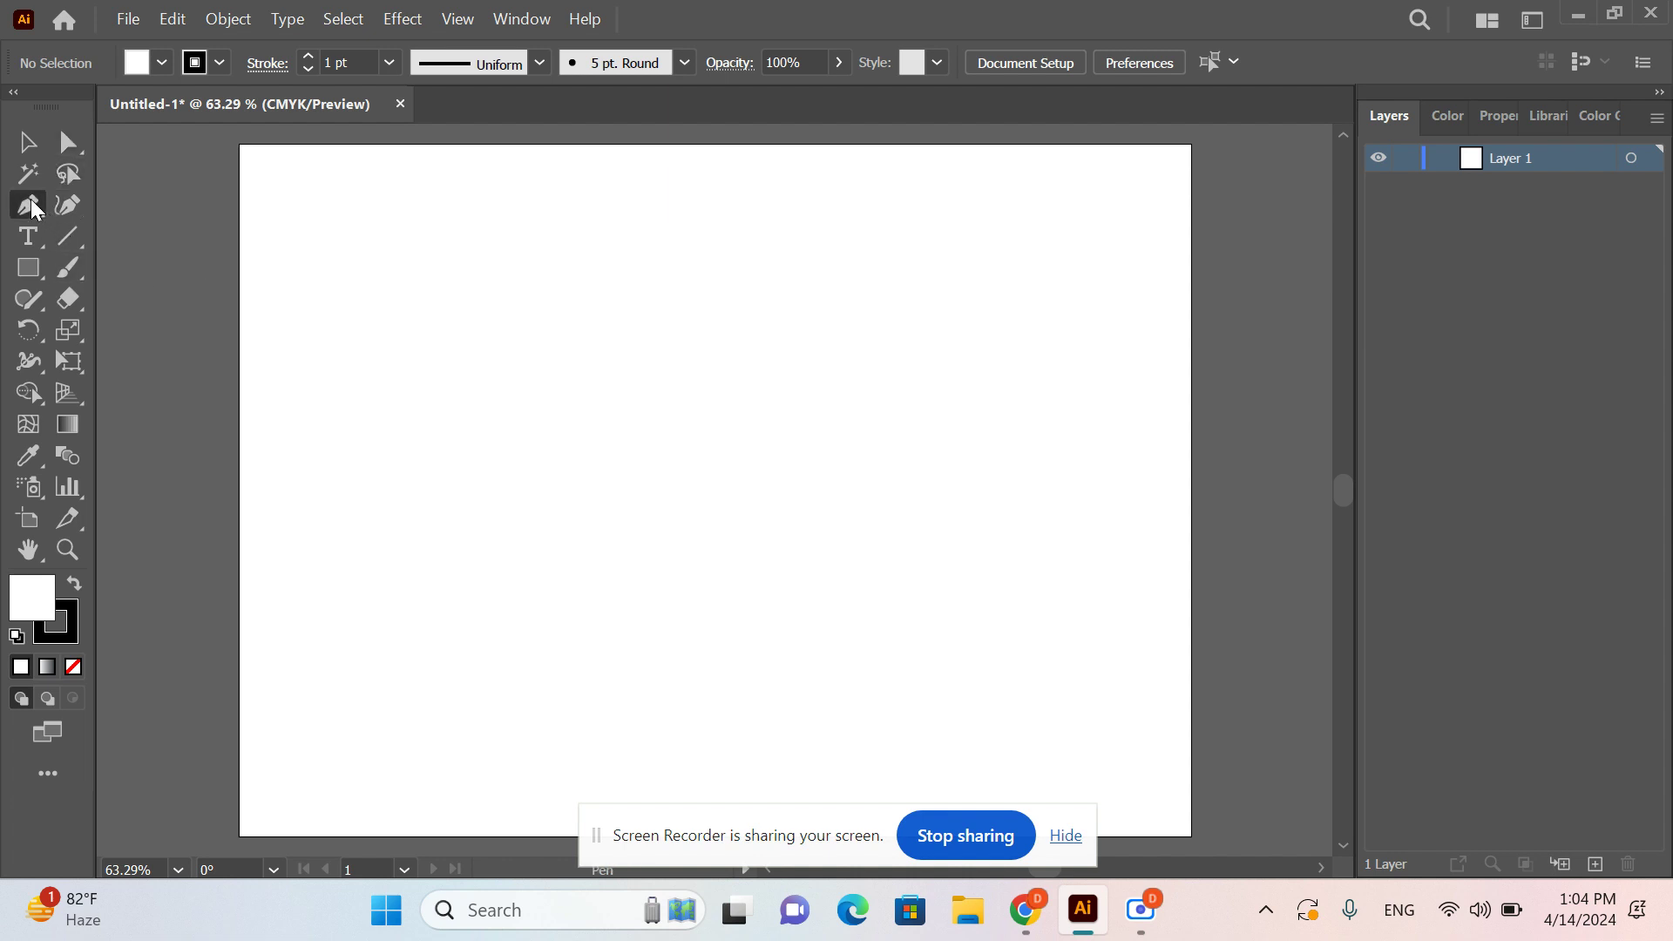
click(128, 19)
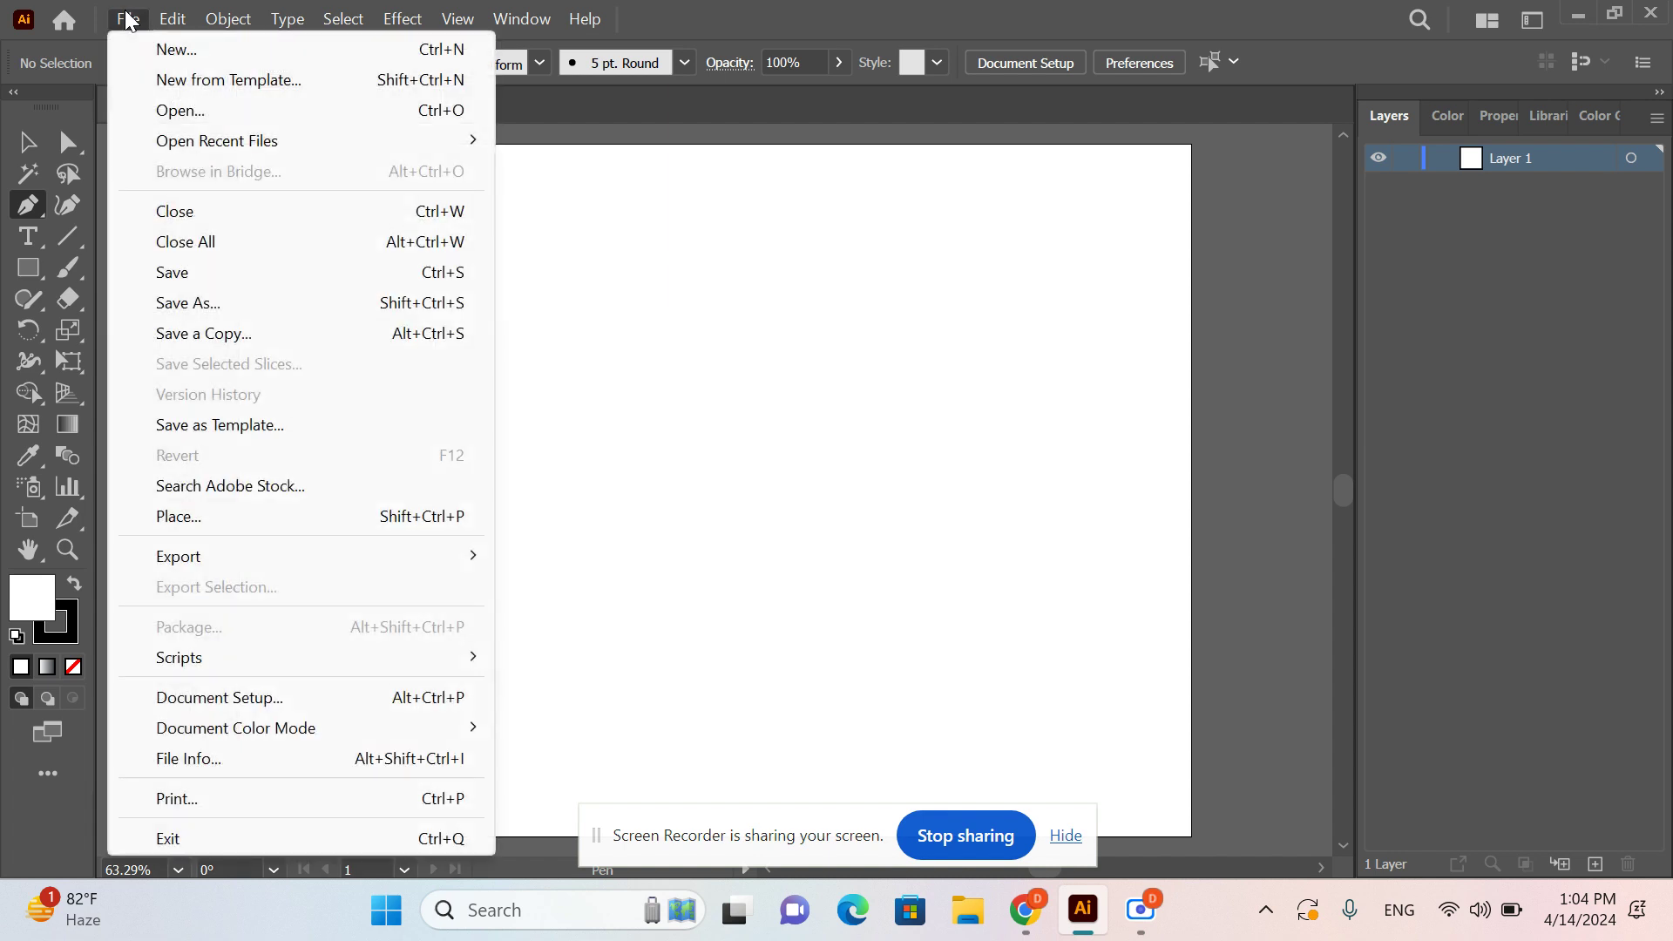
click(192, 515)
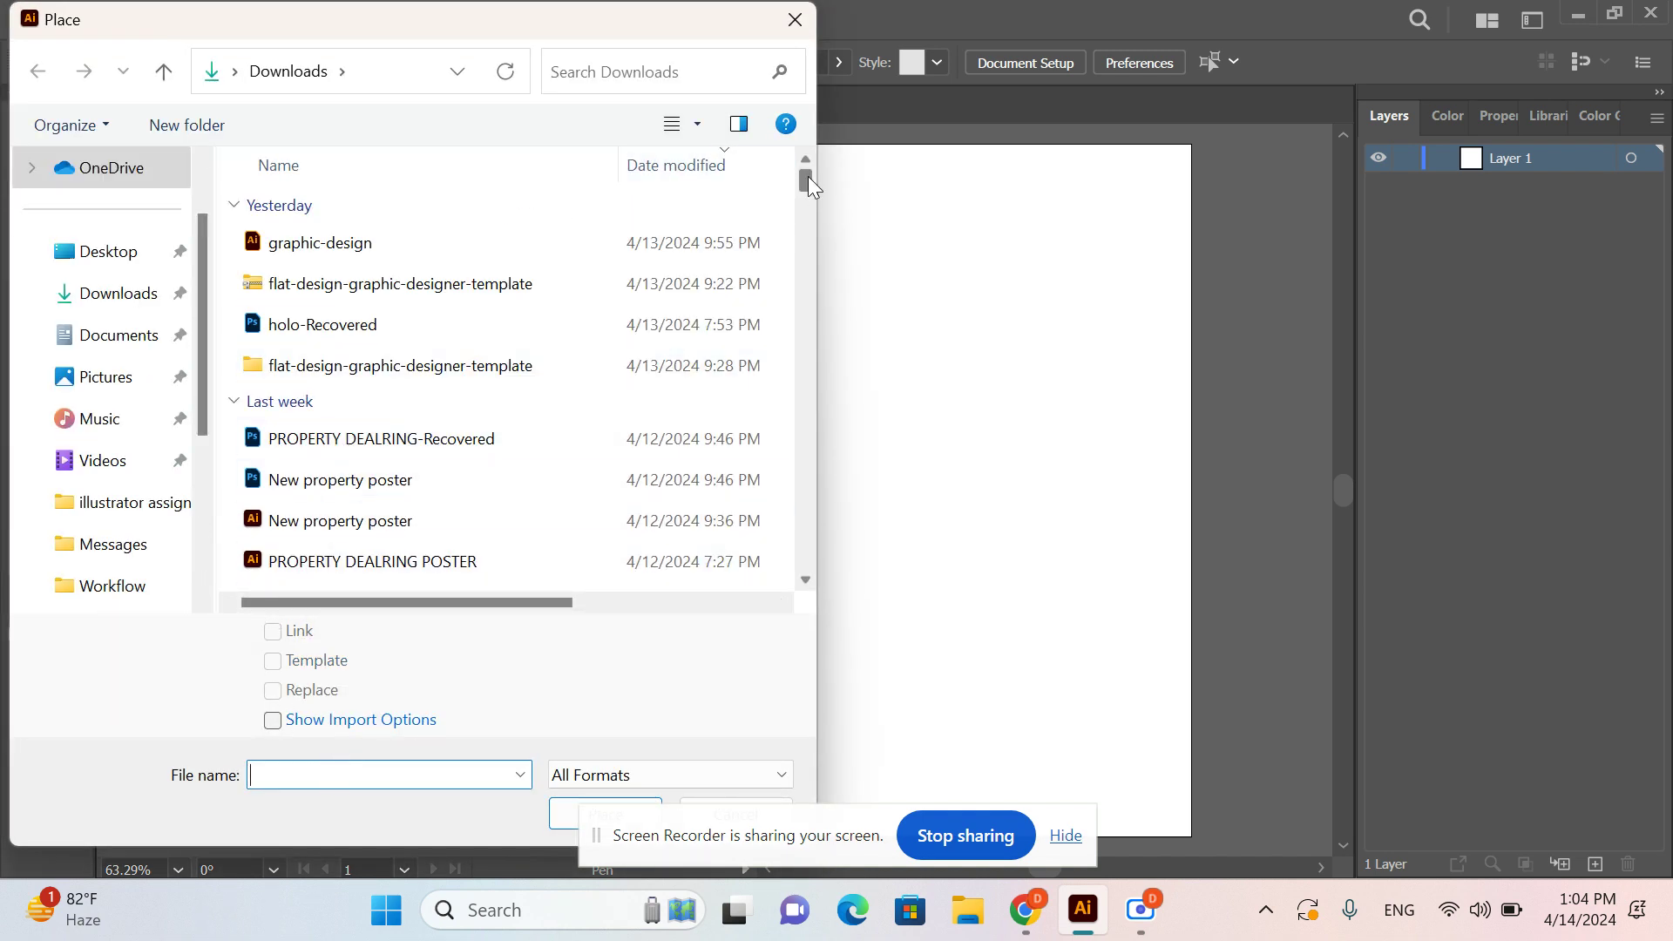
scroll(808, 176, down, 3)
text(D)
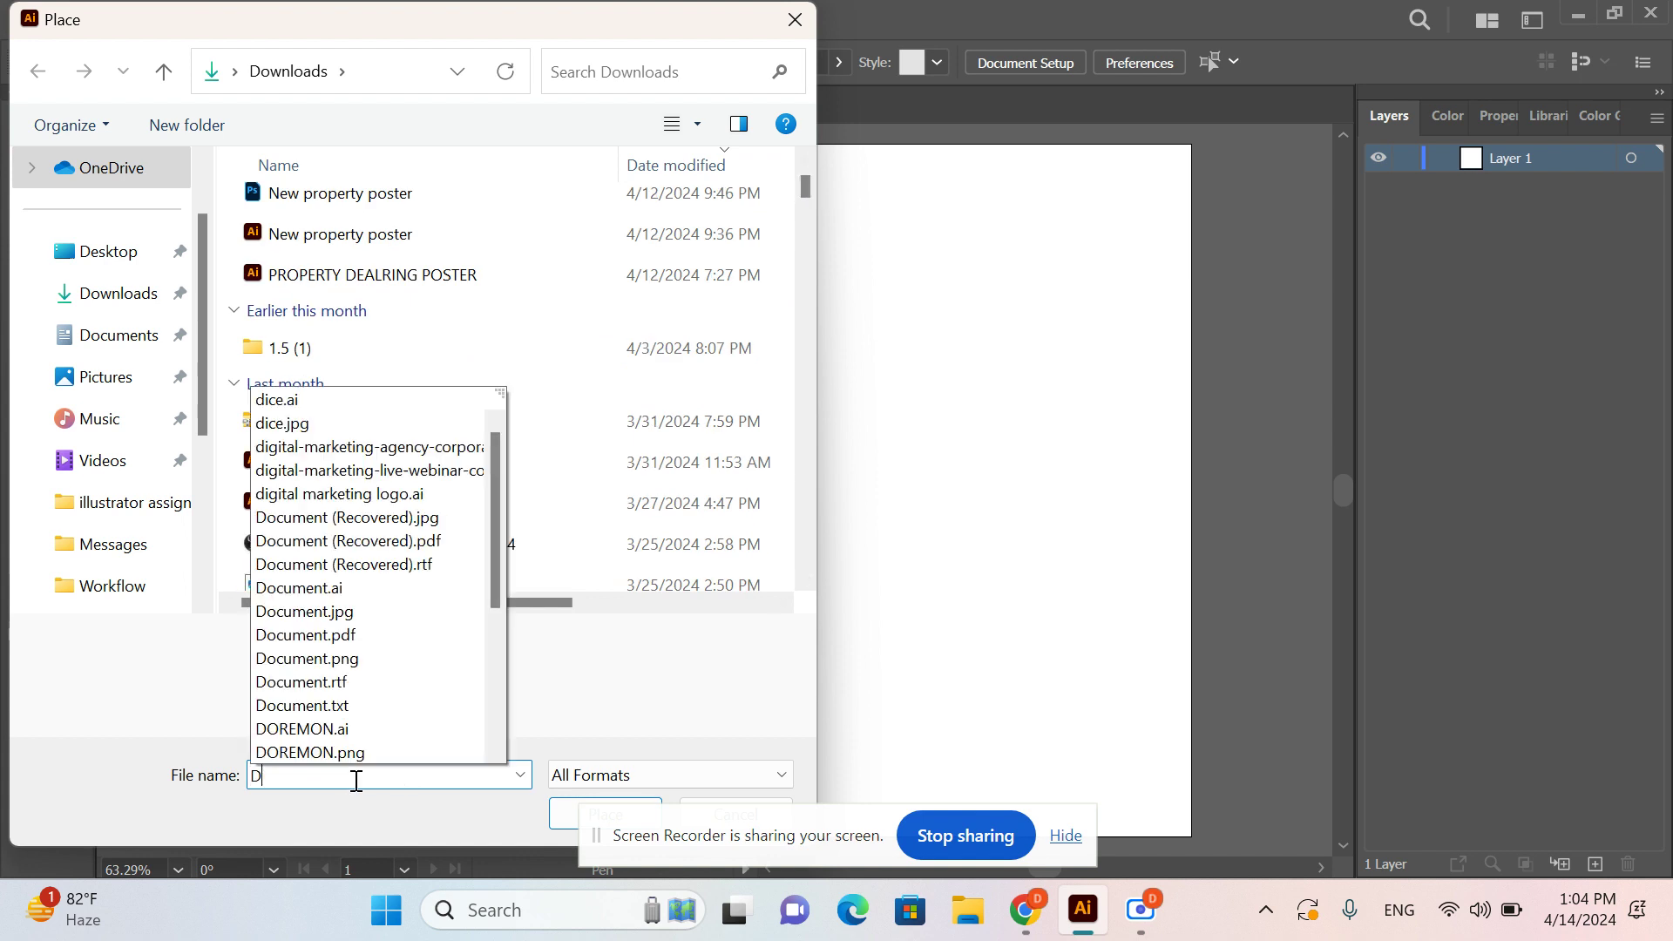
text(i)
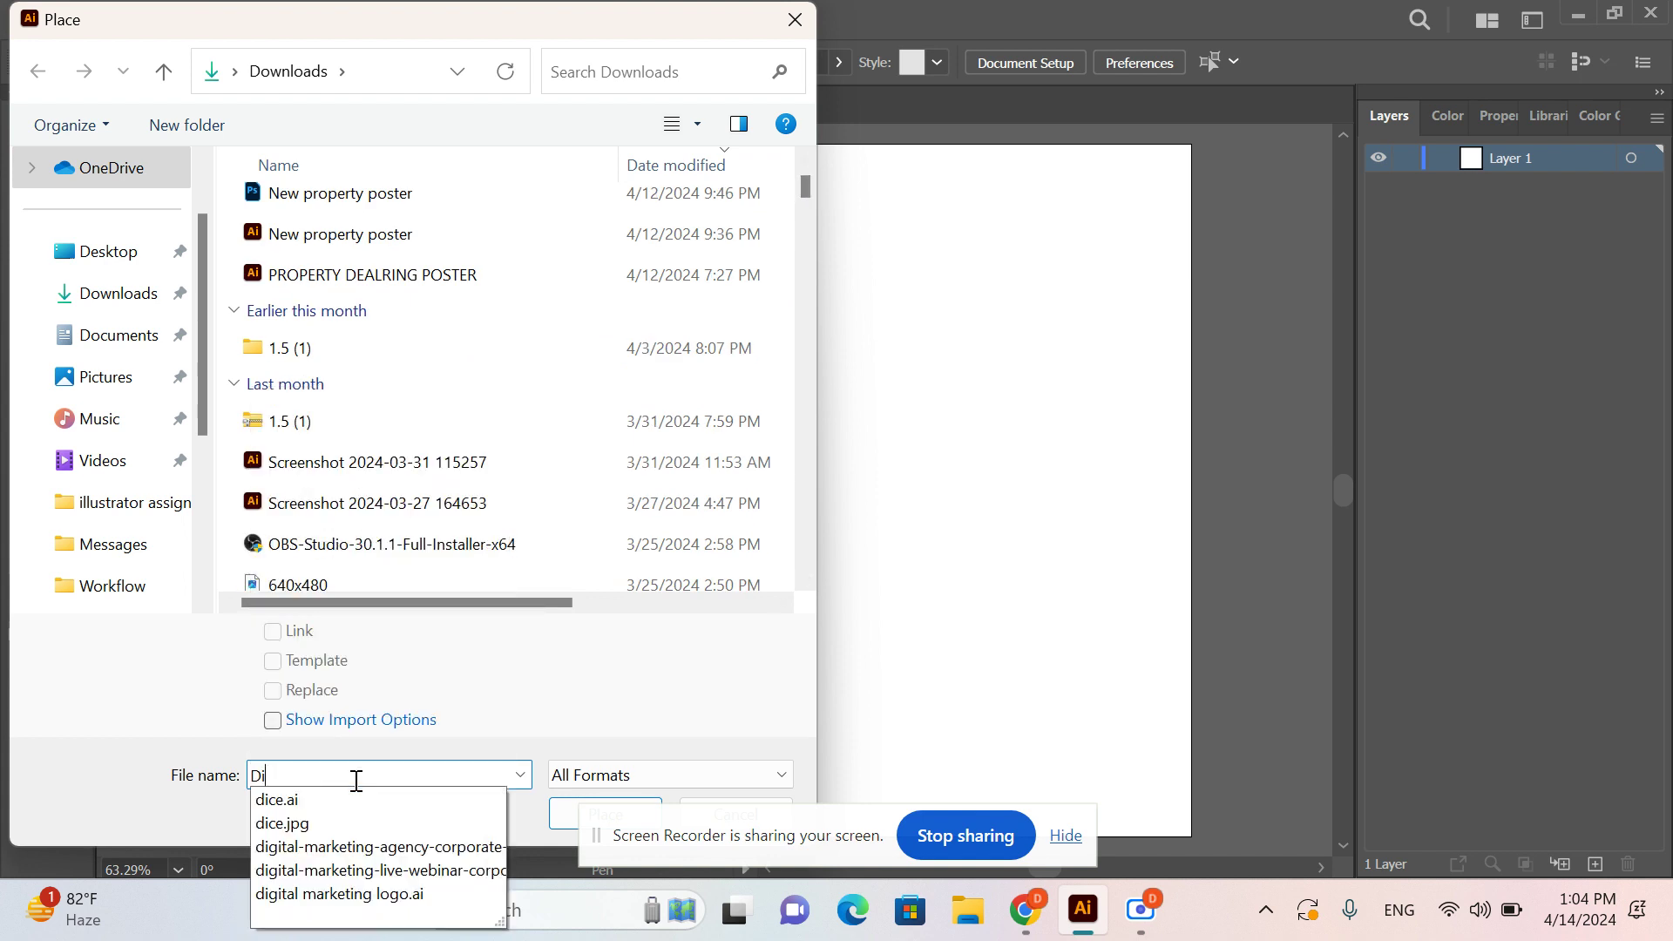
click(331, 870)
click(571, 813)
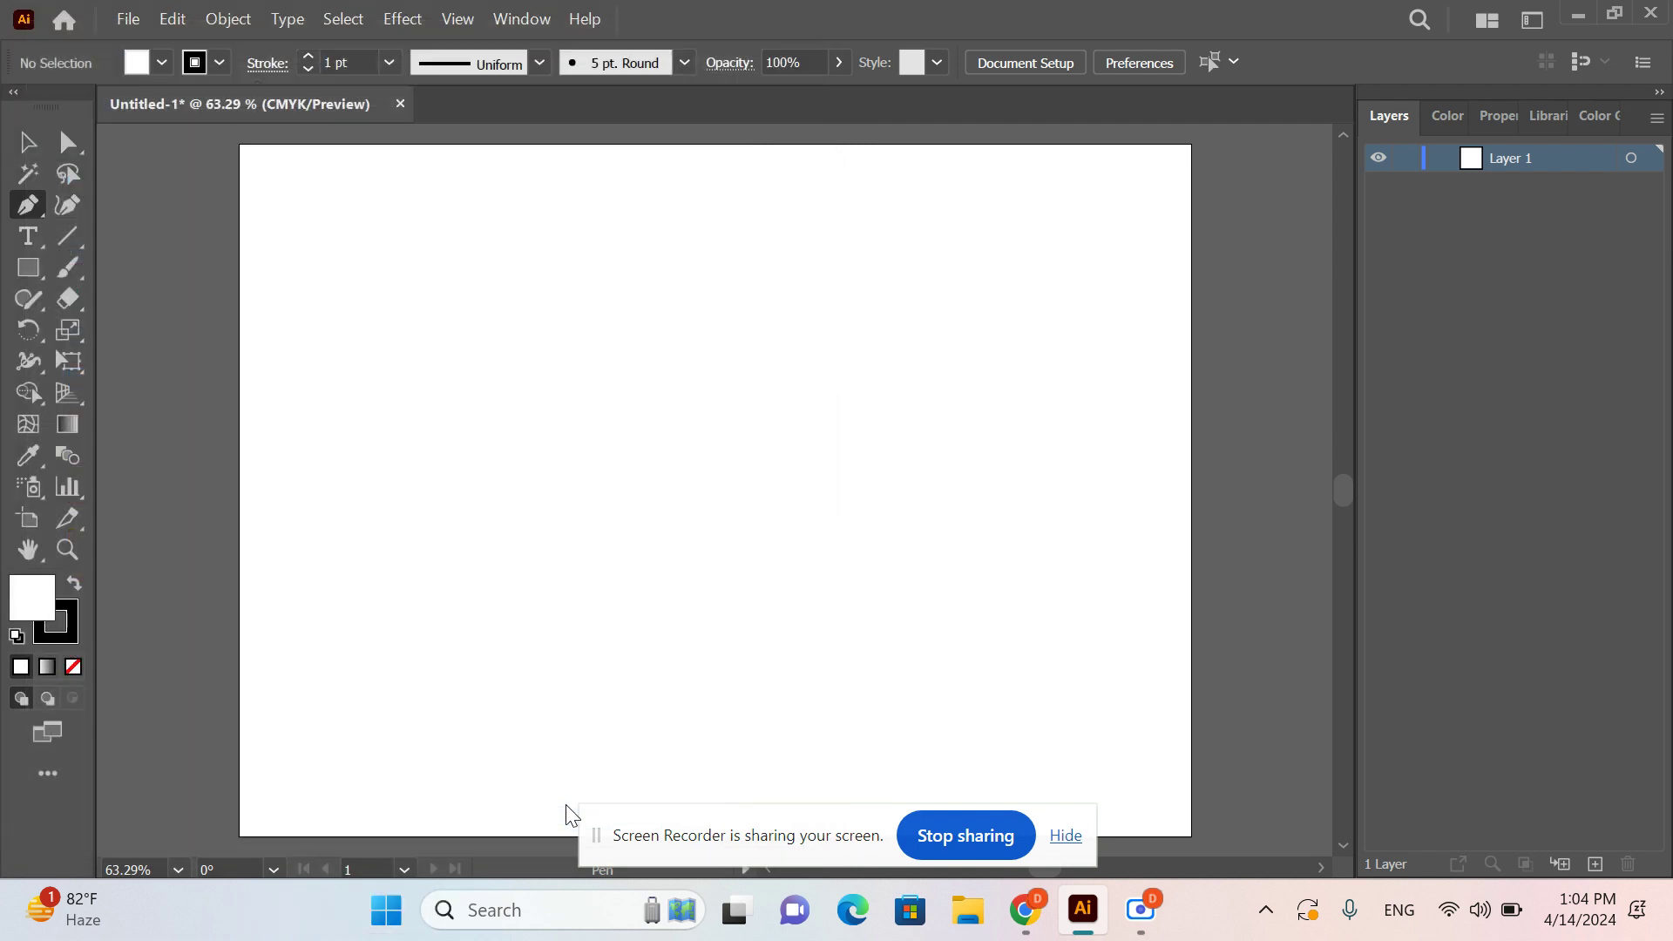
click(1070, 485)
- Place digital marketing logo.ai from the Downloads folder onto the artboard
click(131, 21)
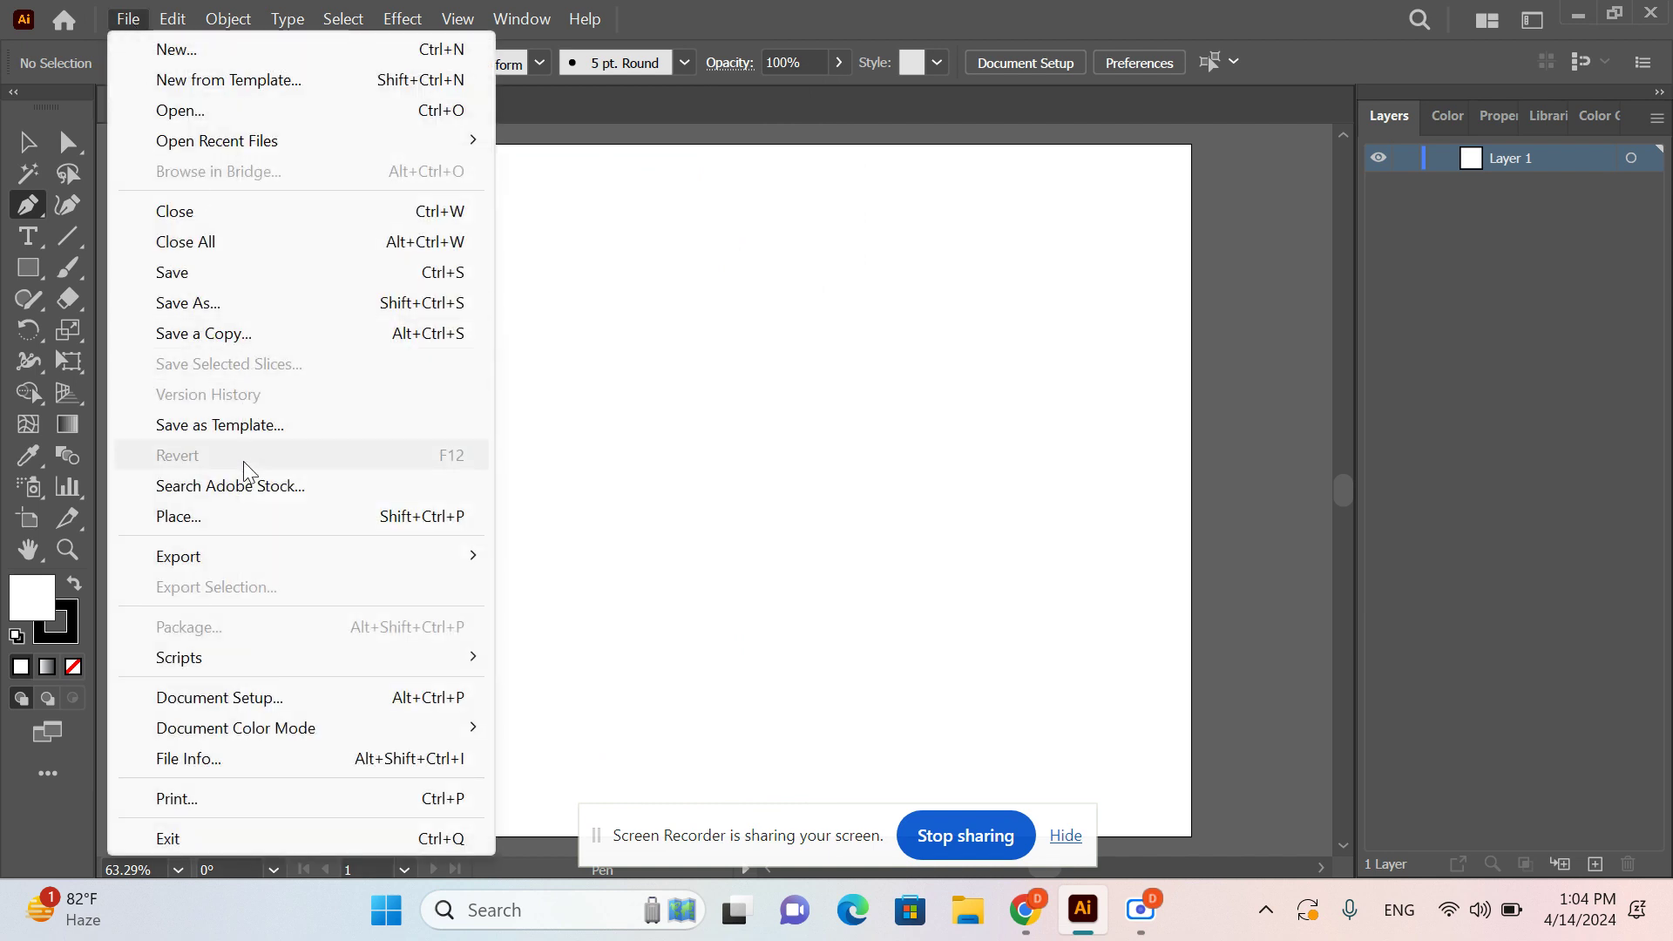
click(237, 517)
text(D)
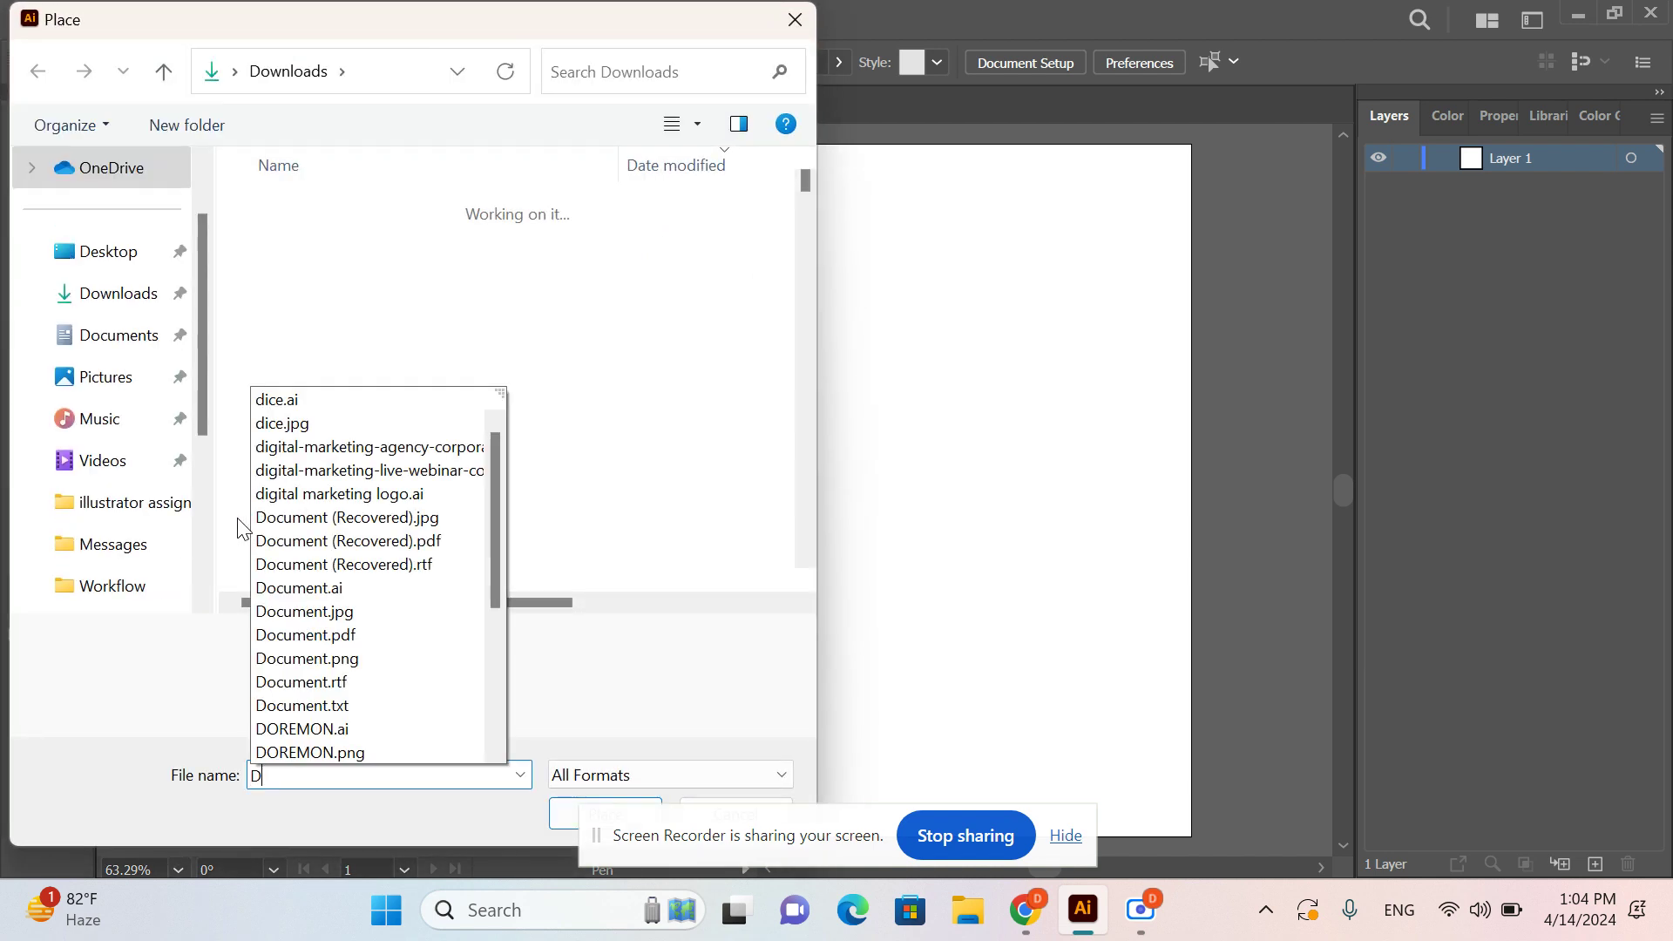
text(igi)
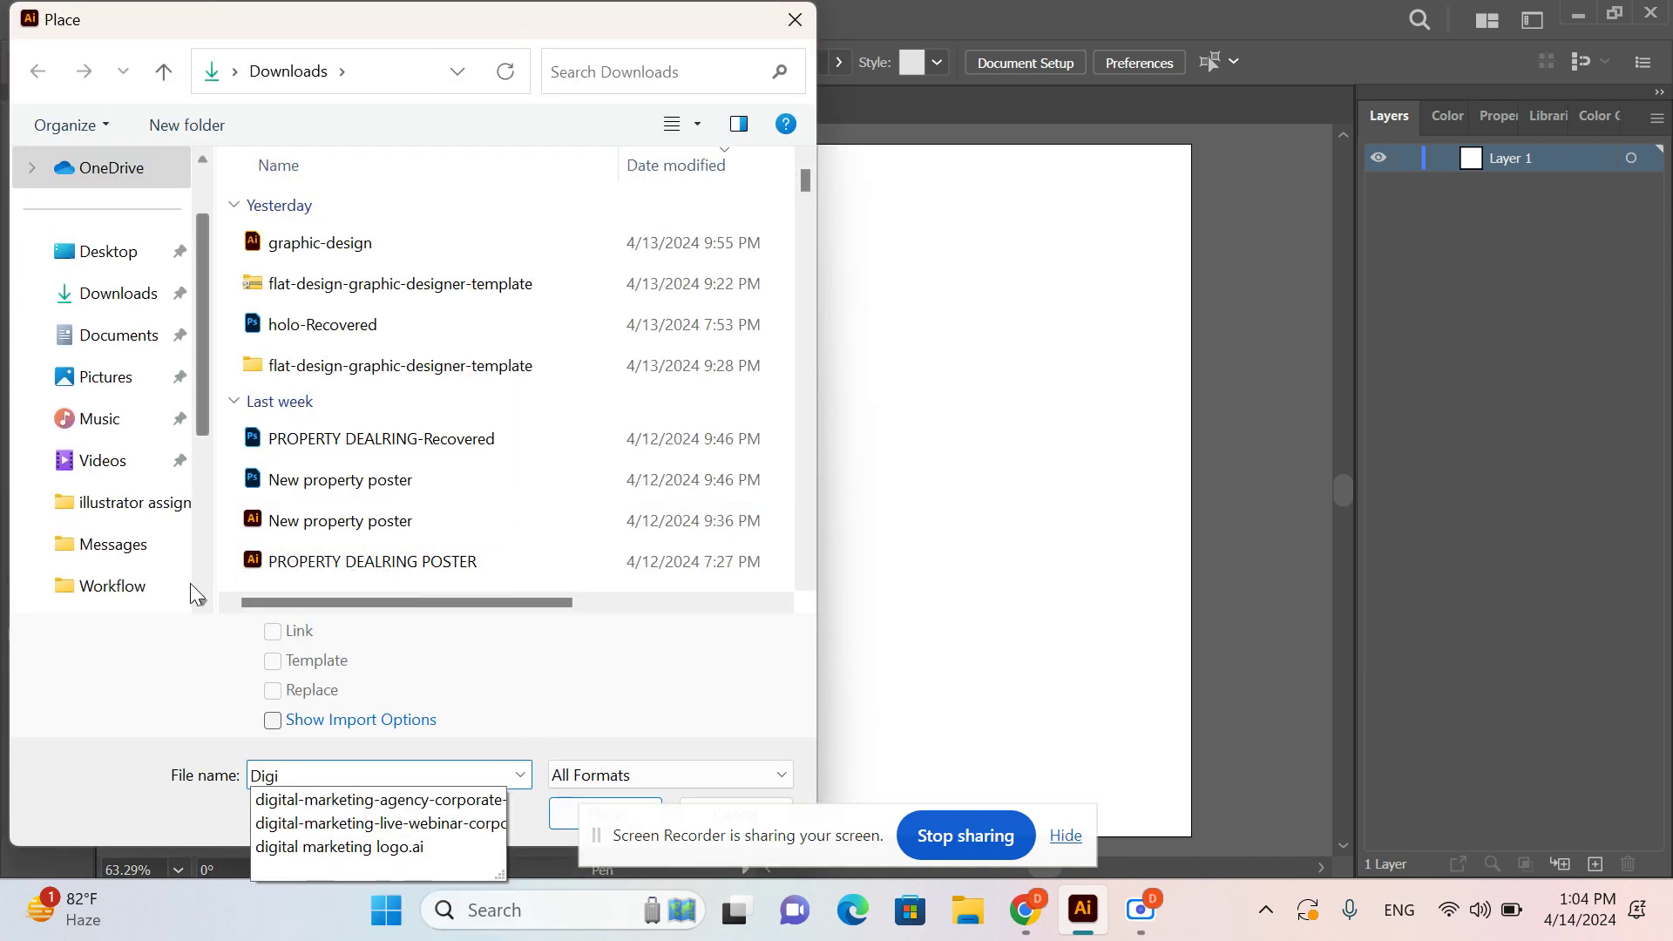
click(357, 847)
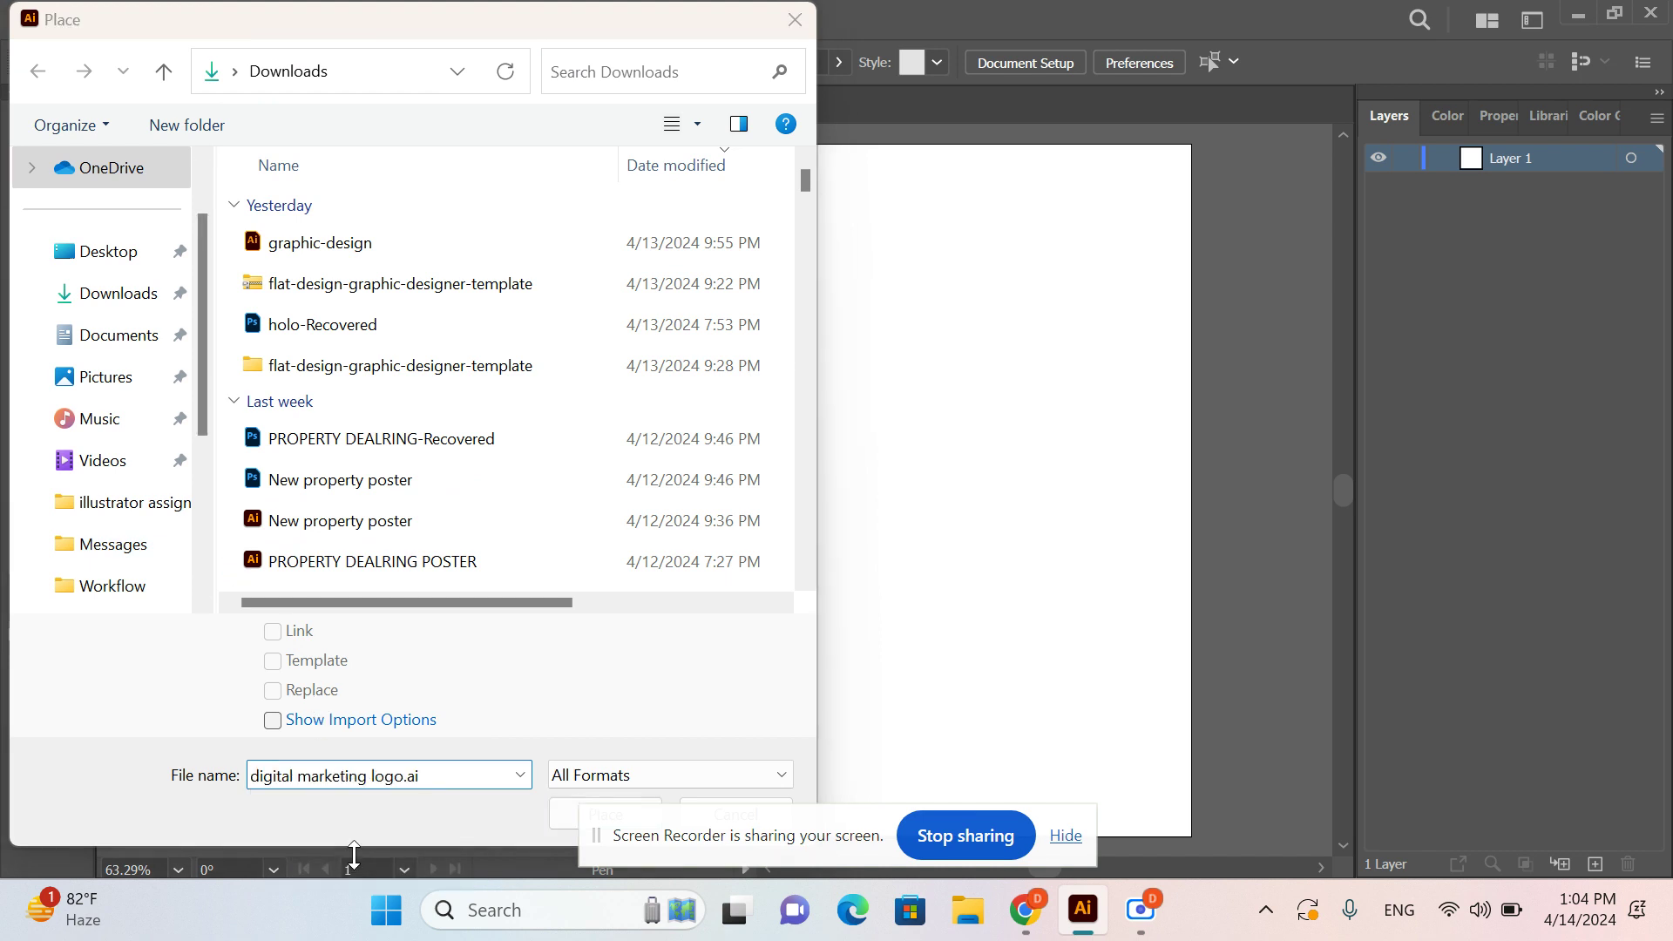
click(561, 812)
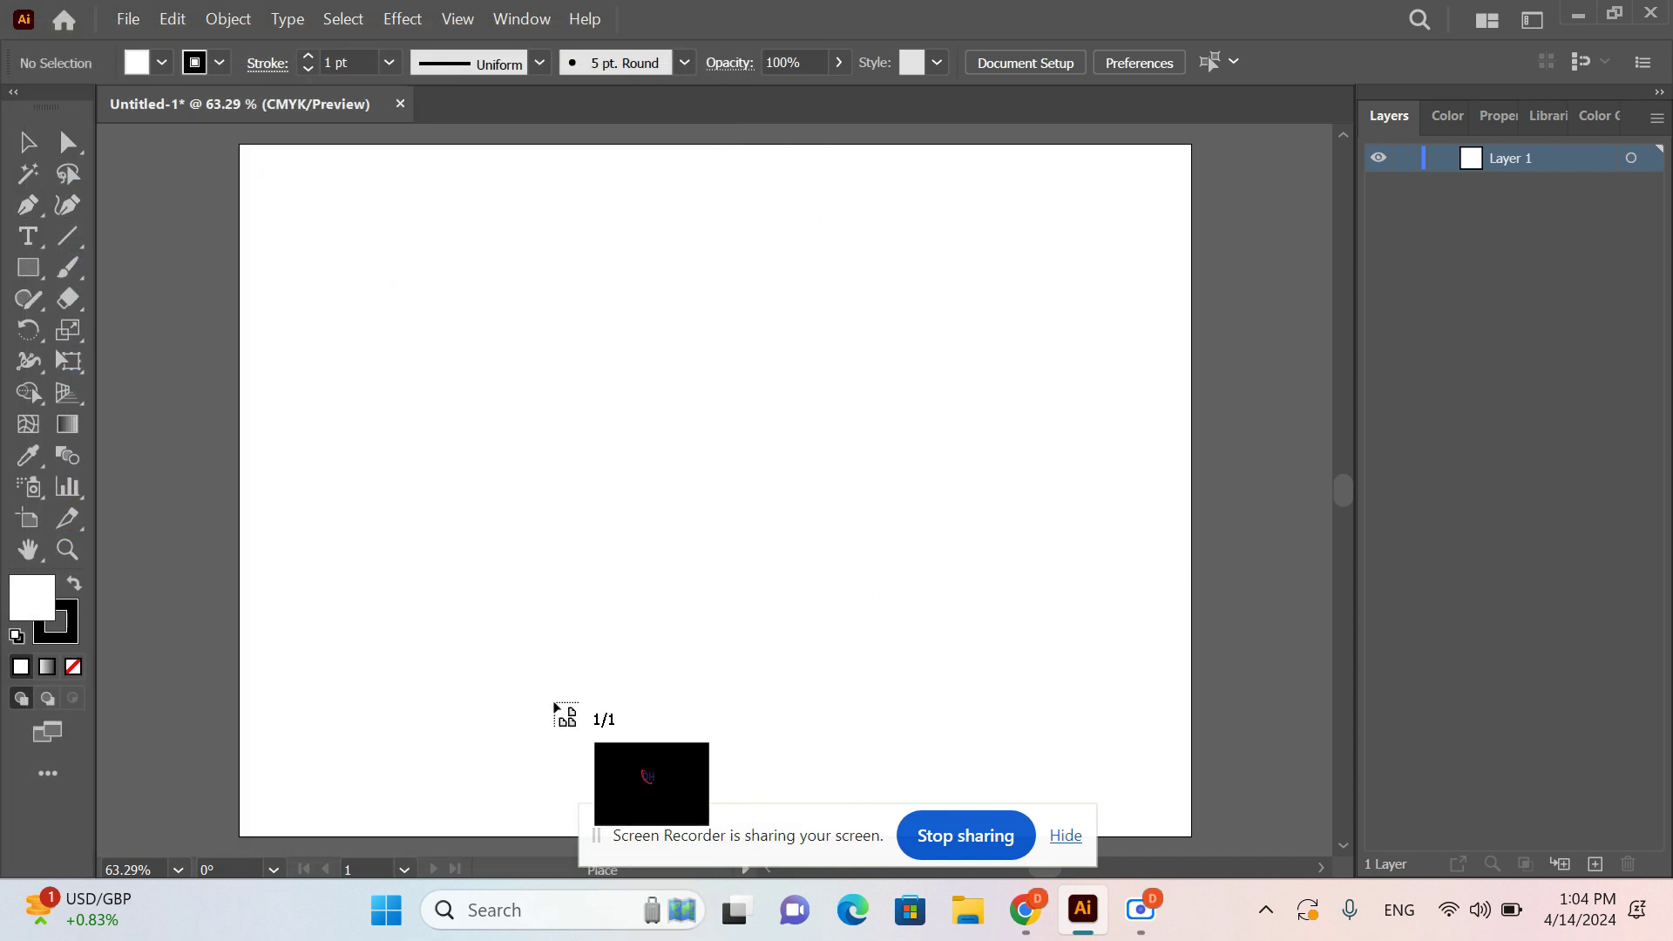
click(516, 224)
- Move the placed logo artwork up and to the left so that its black background covers the artboard exactly
key(p)
drag(794, 421, 427, 291)
key(ctrl+z)
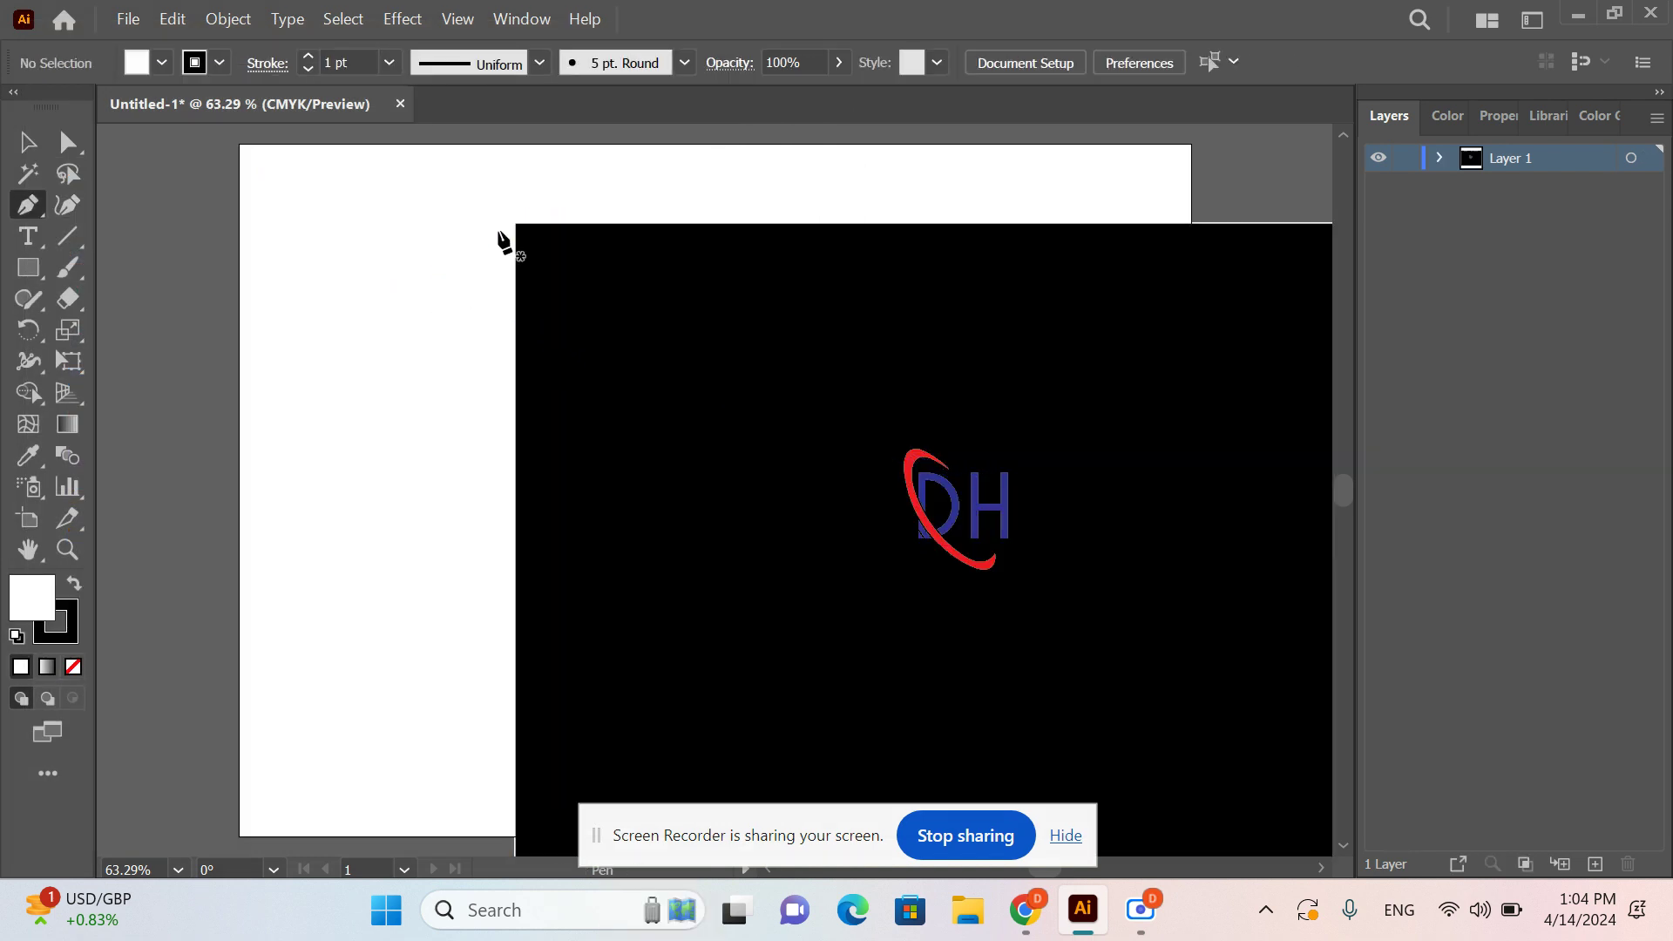
key(v)
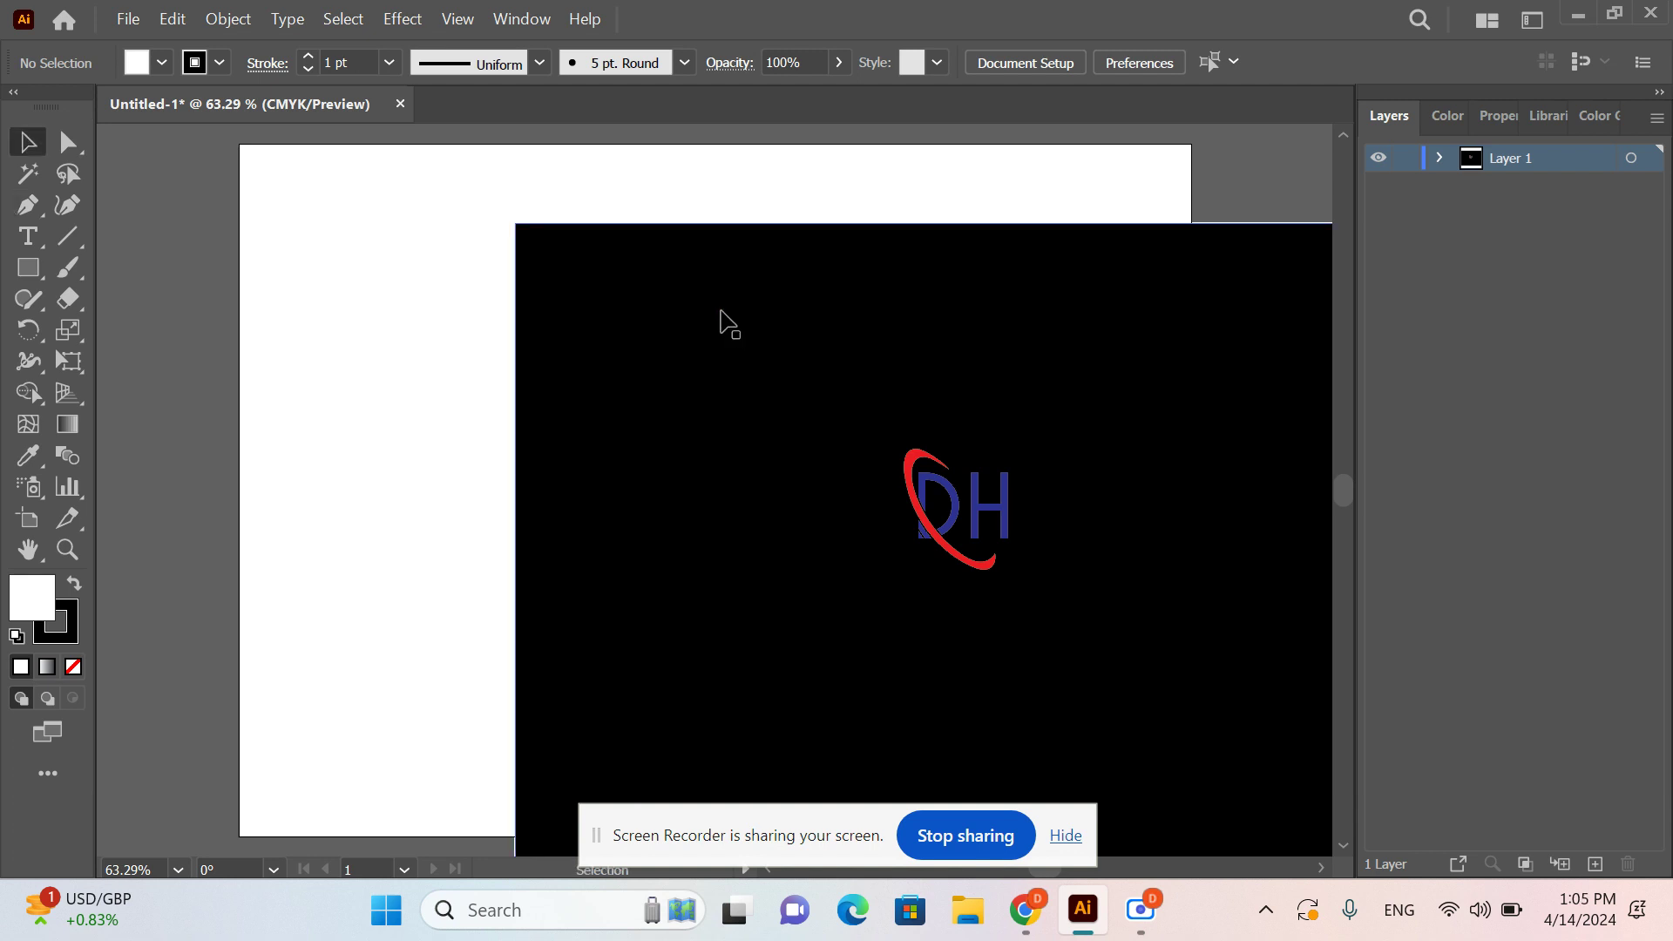
drag(791, 359, 474, 291)
- Trace the outline of the logo's red swoosh with the Pen tool
click(28, 204)
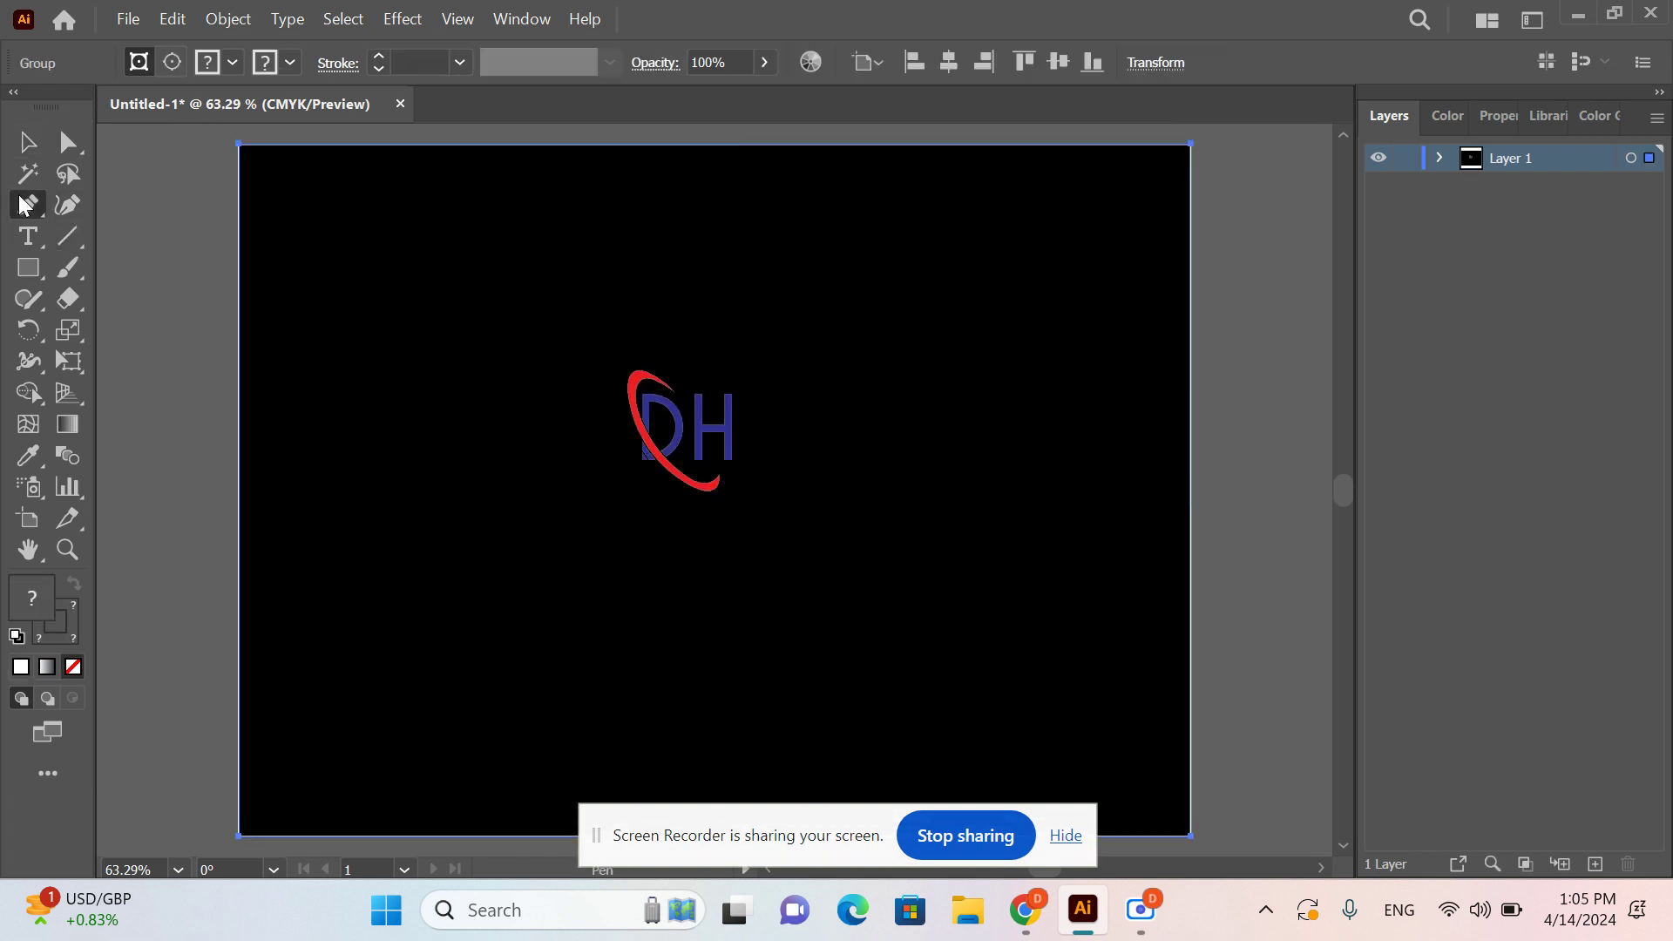
click(720, 487)
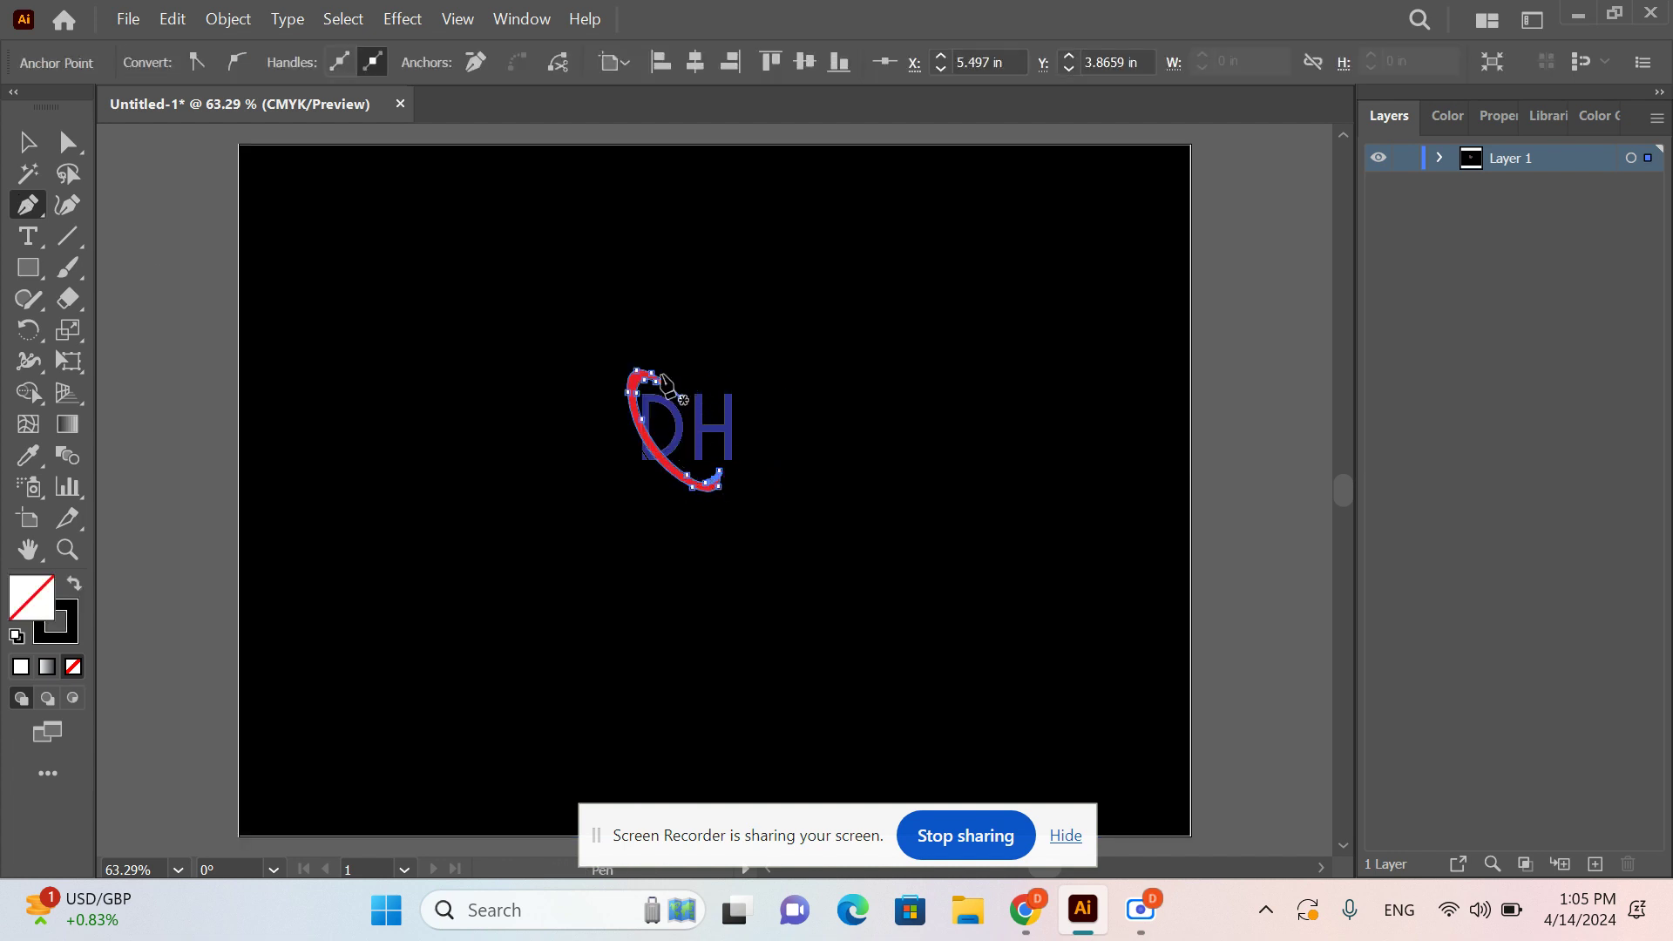
click(681, 398)
- Draw a straight segment along the artwork's top edge with the Pen tool and undo it
click(240, 145)
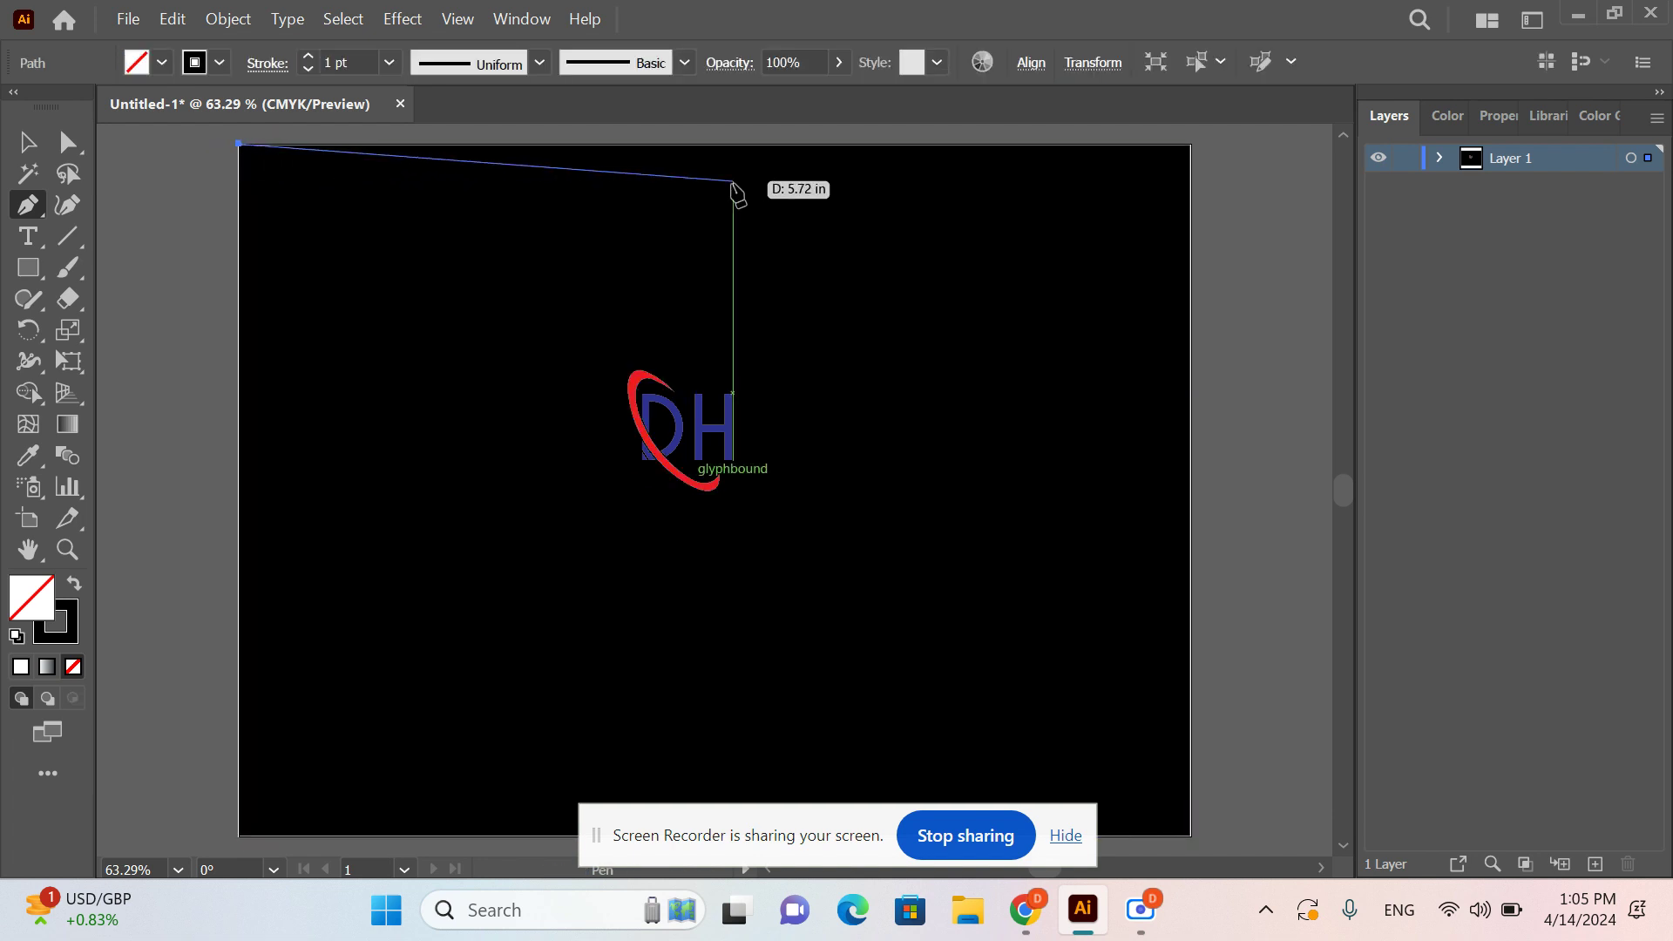
click(1191, 143)
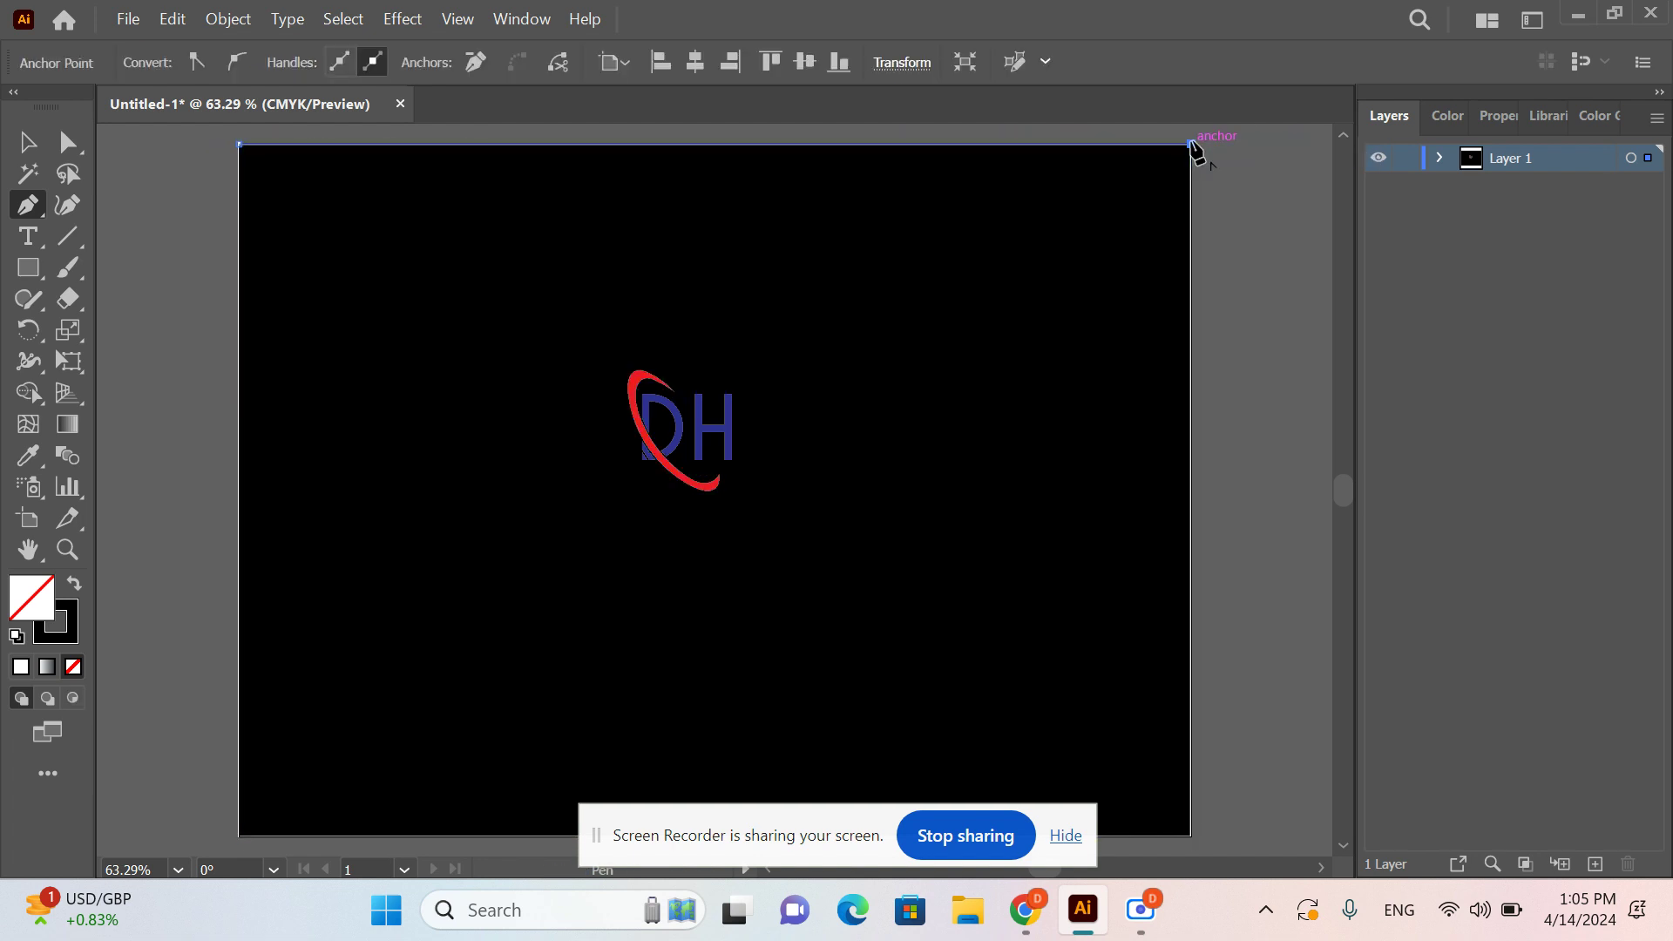
key(ctrl+z)
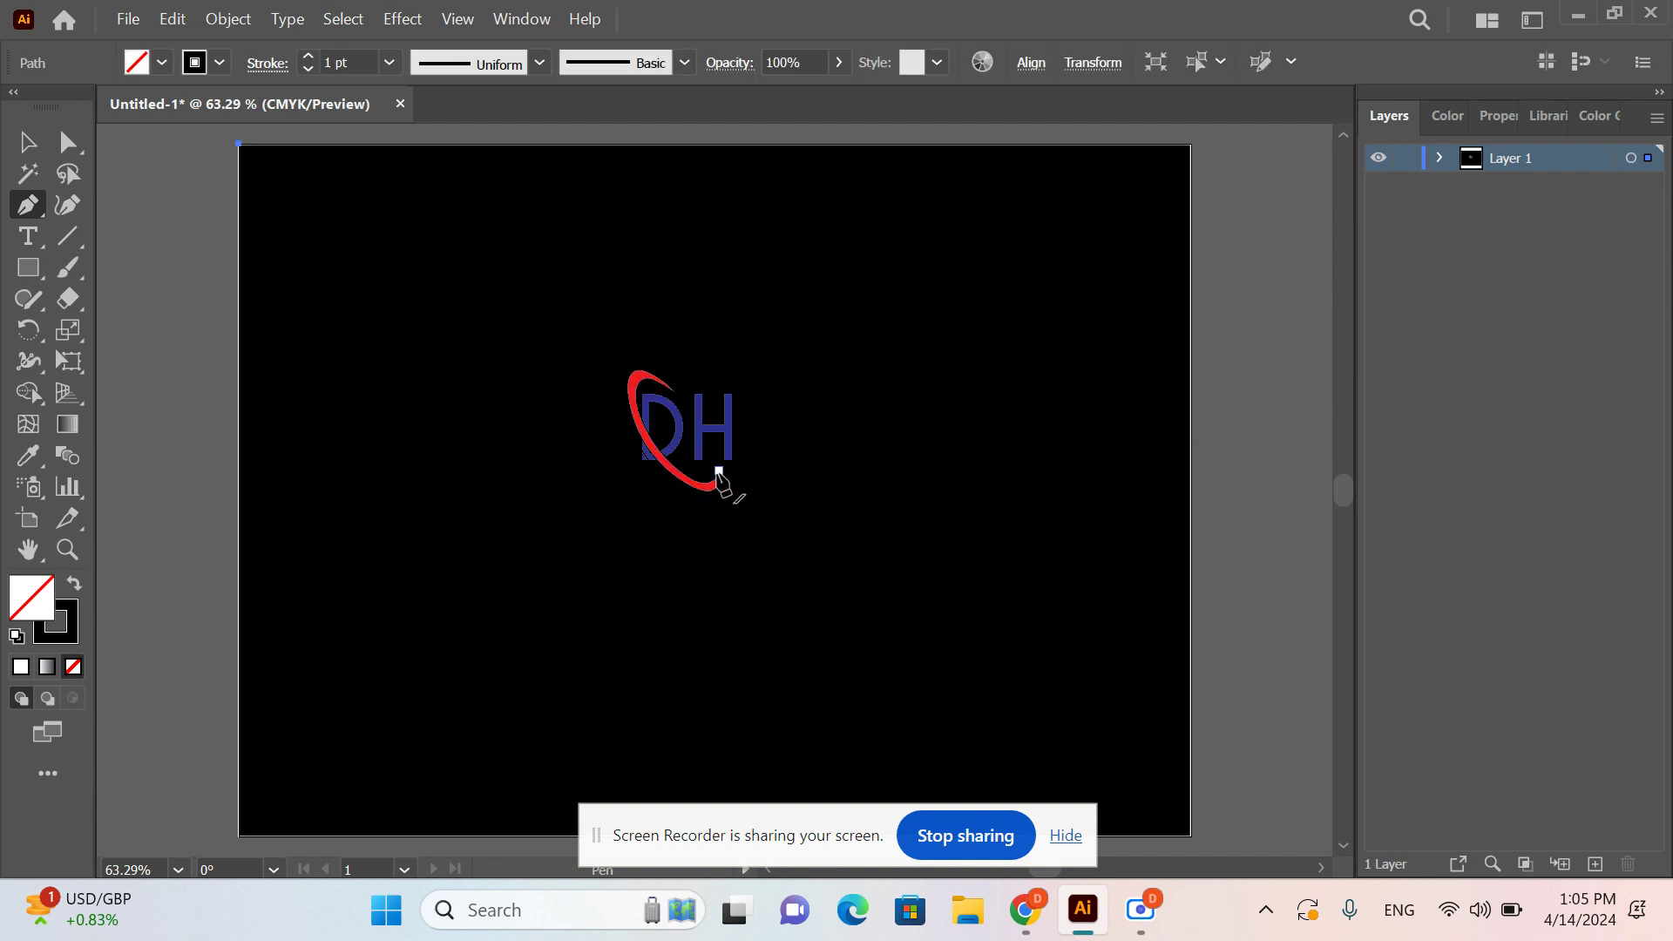
- Draw a second outline around the red swoosh with curved Pen segments, starting from its lower end
drag(719, 471, 589, 342)
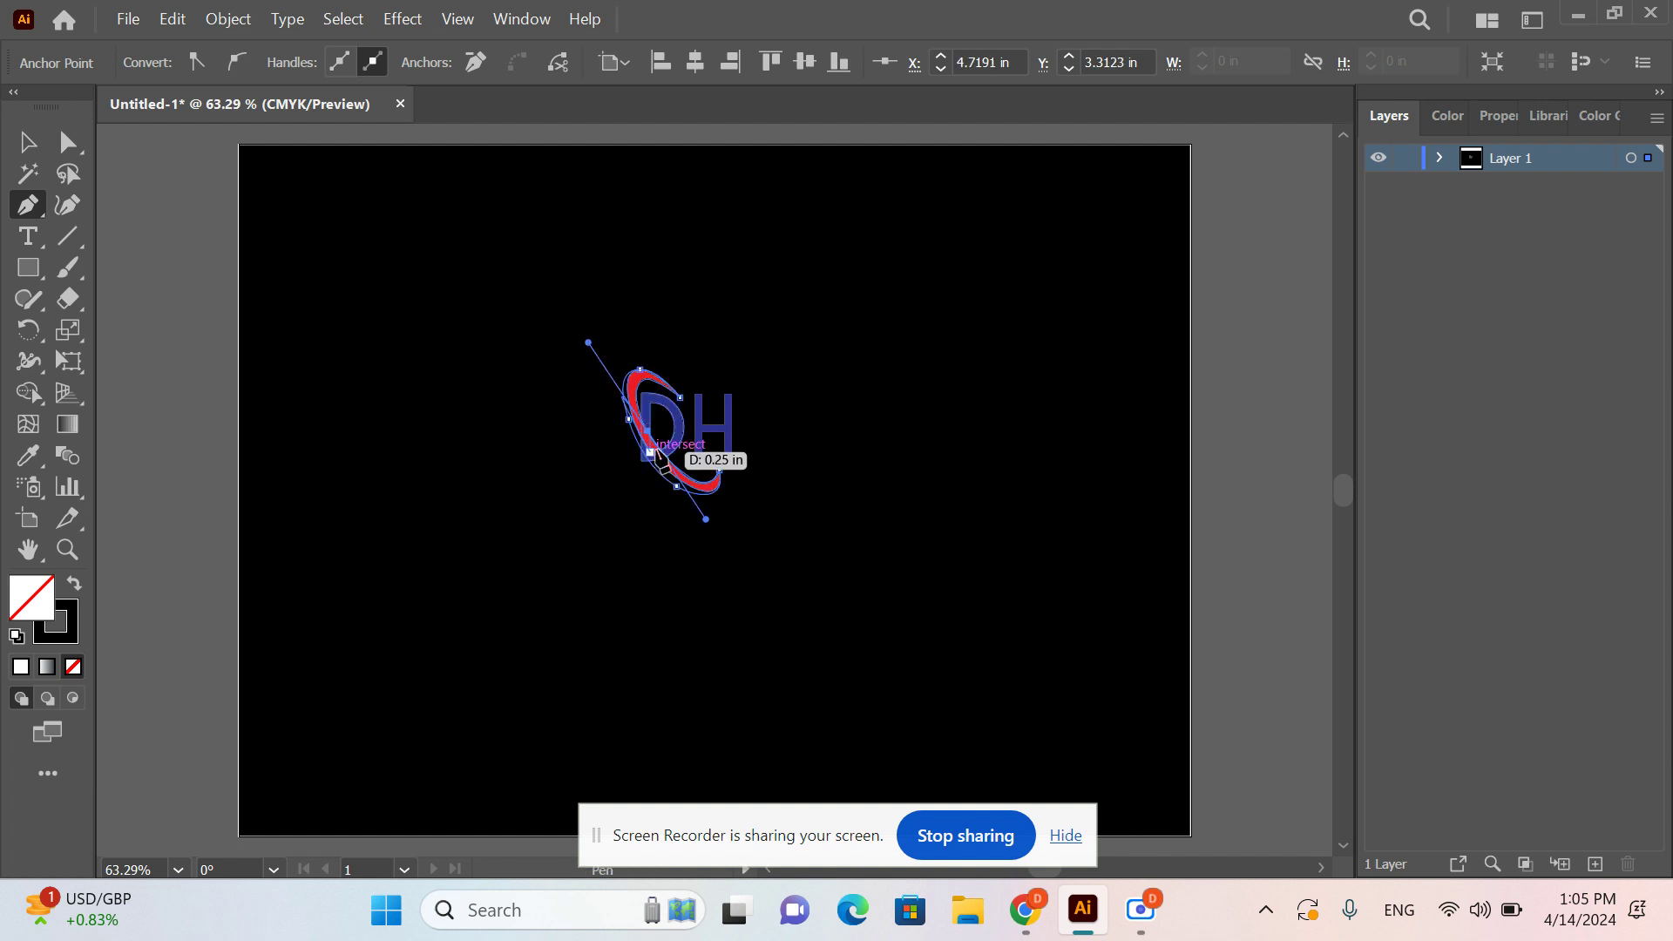
drag(647, 434, 705, 421)
click(644, 376)
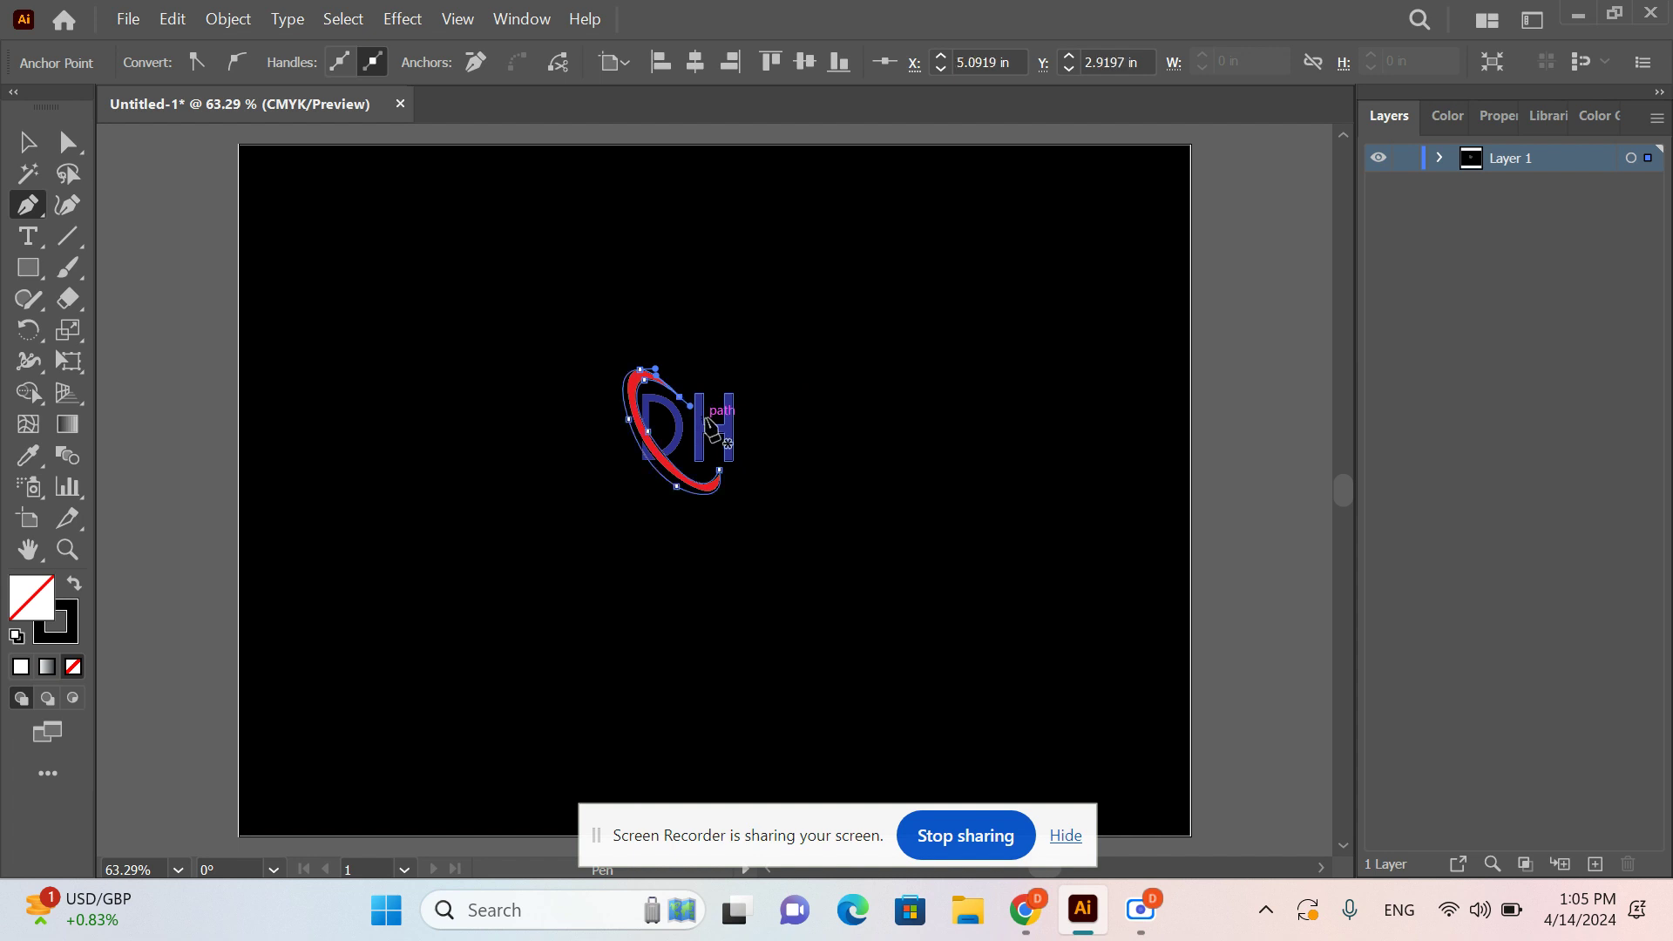
- Extend the traced swoosh path with a curve above the letters DH using the Curvature tool and deselect it
click(27, 141)
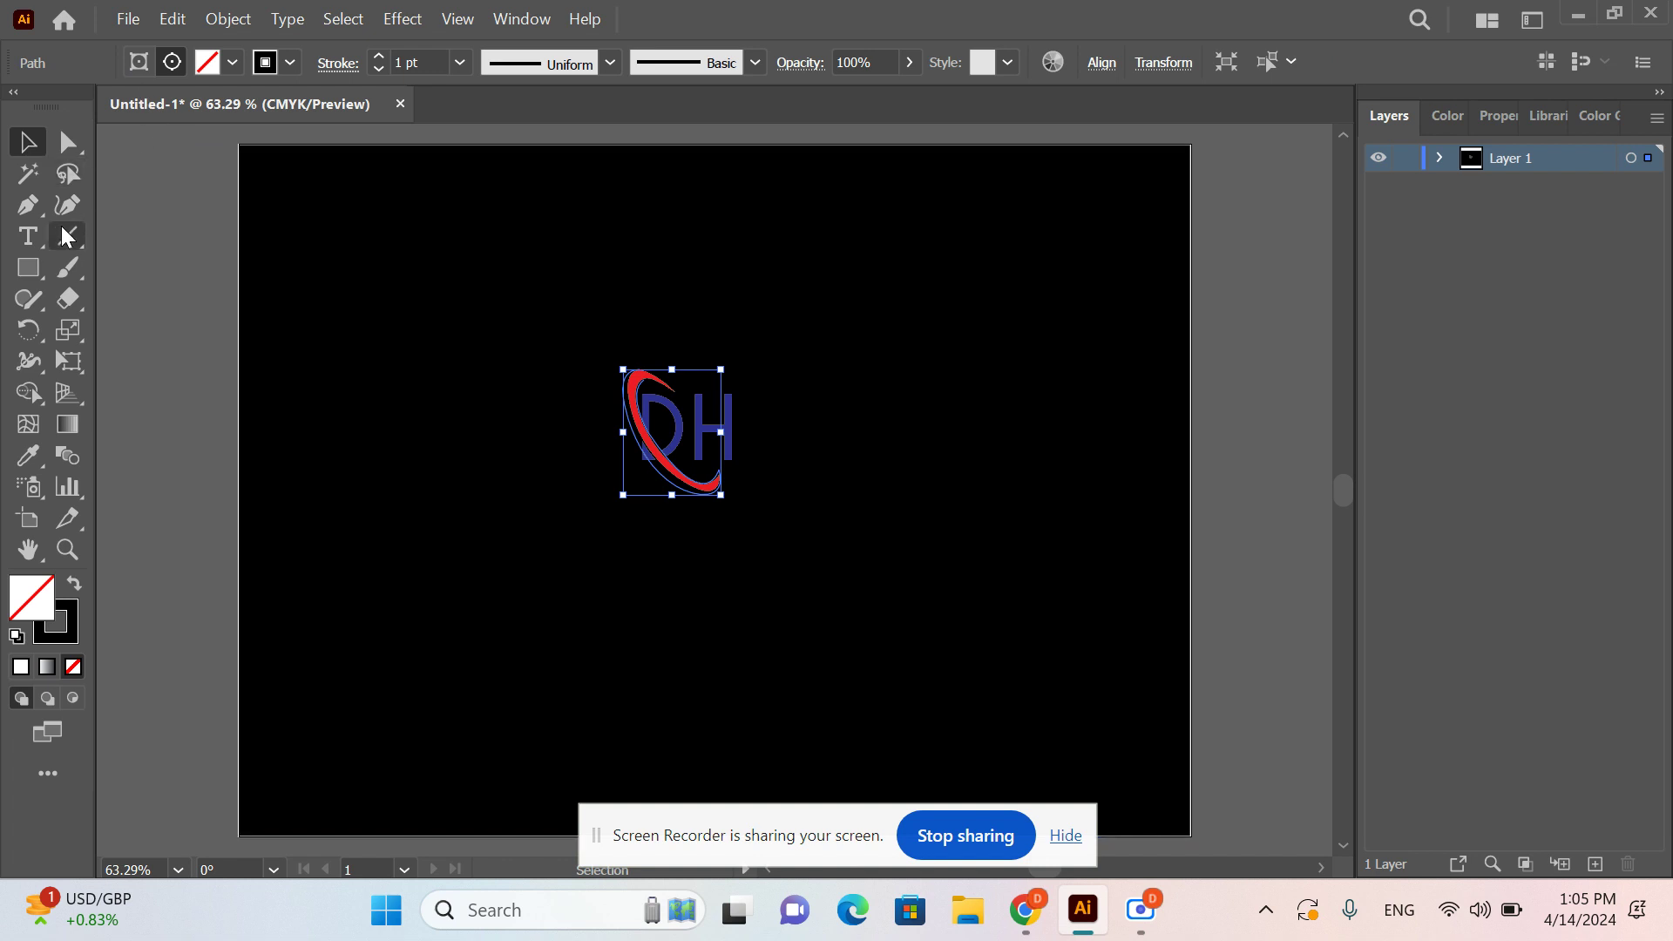
click(67, 205)
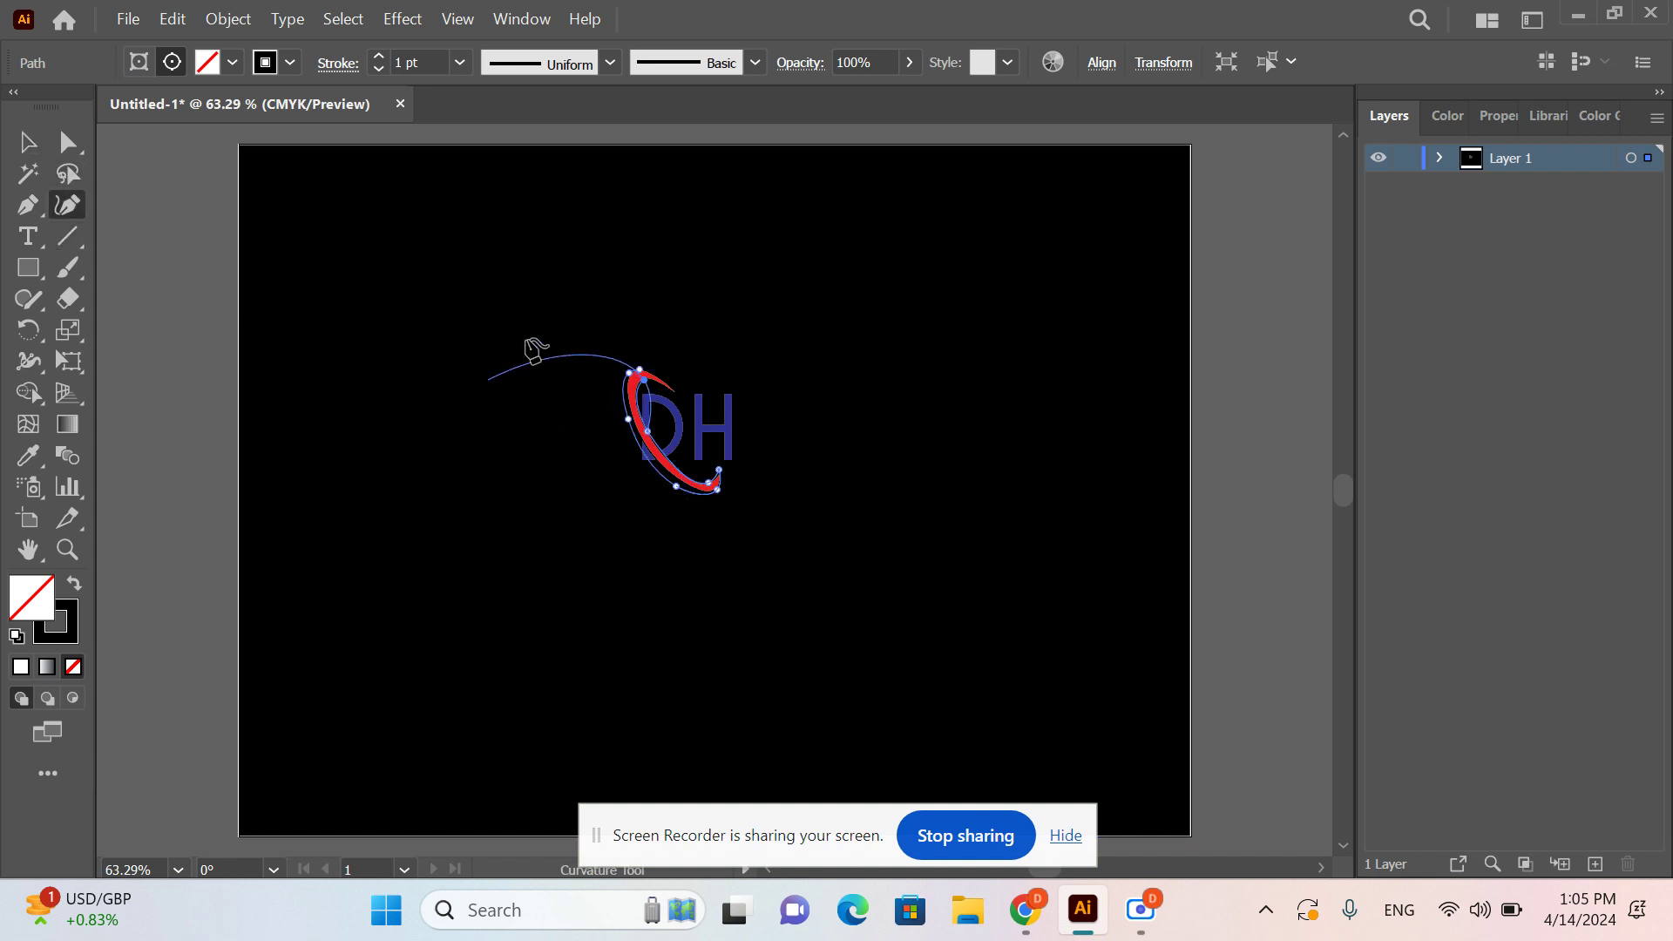
click(763, 329)
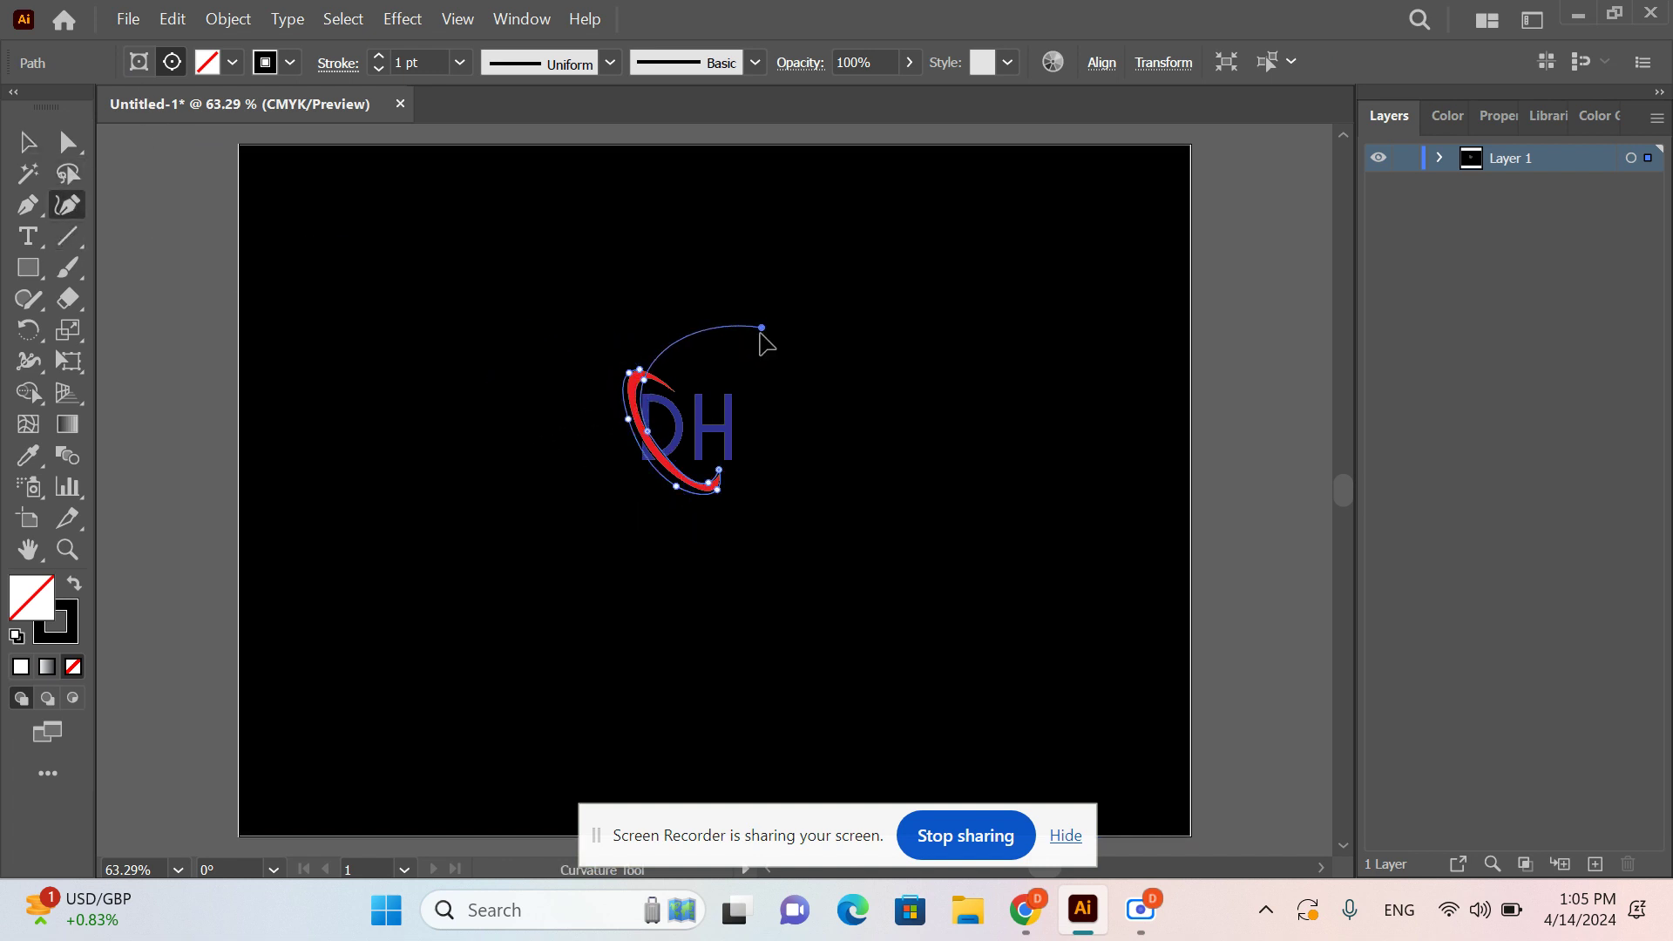
drag(764, 335, 737, 364)
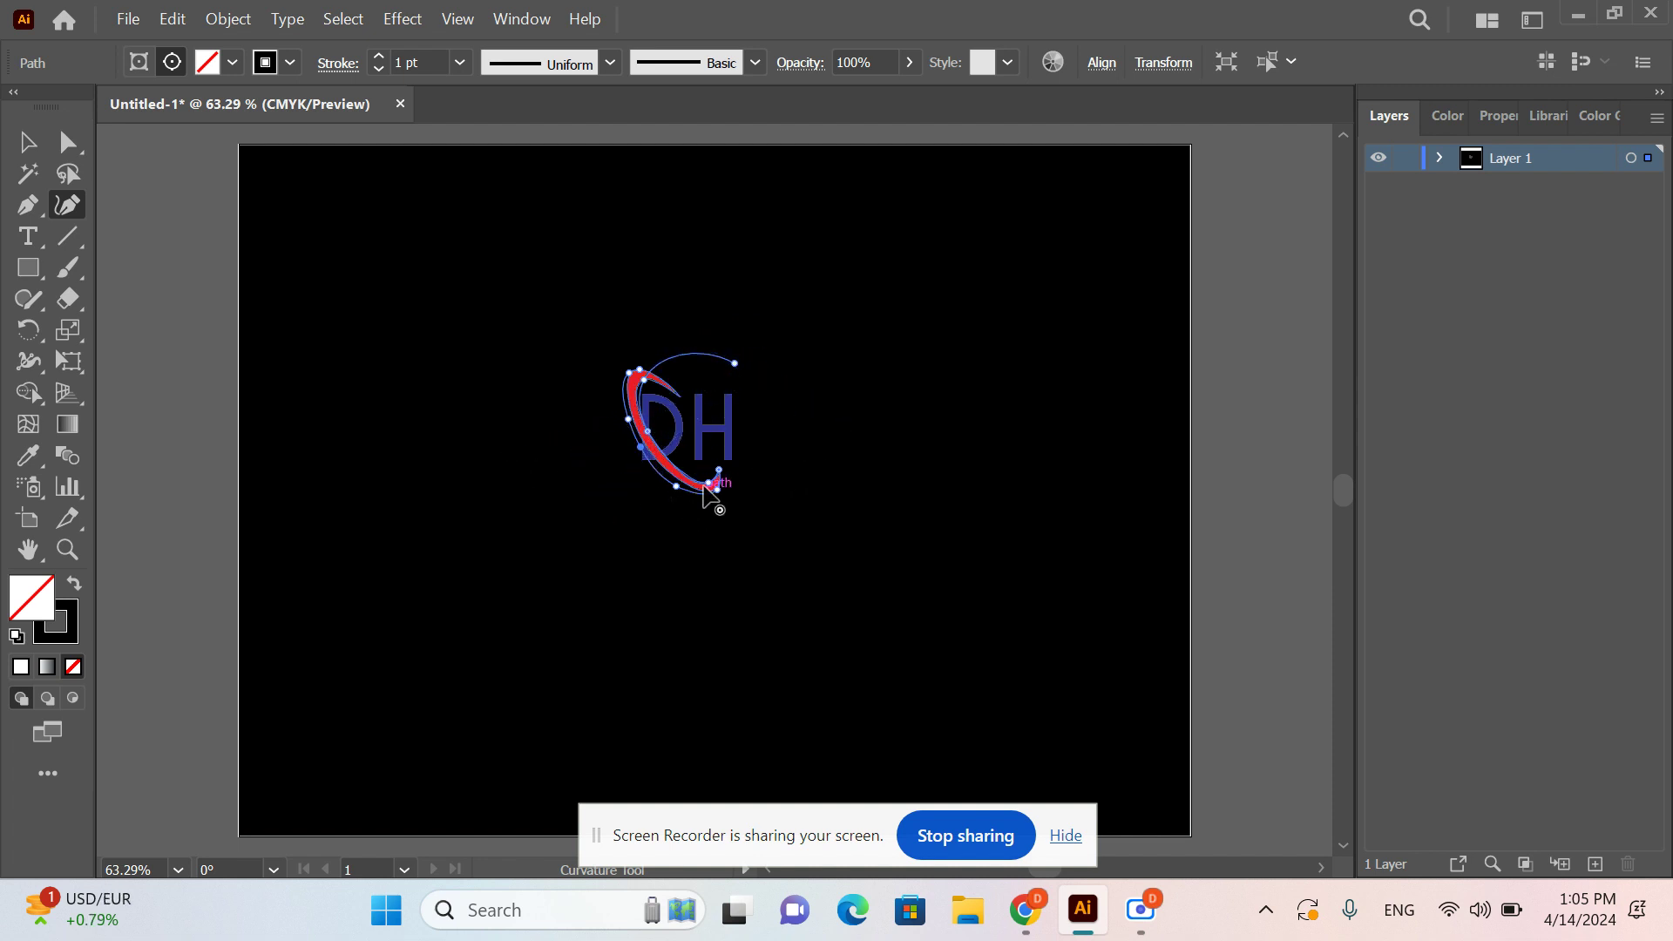
key(Escape)
key(Escape)
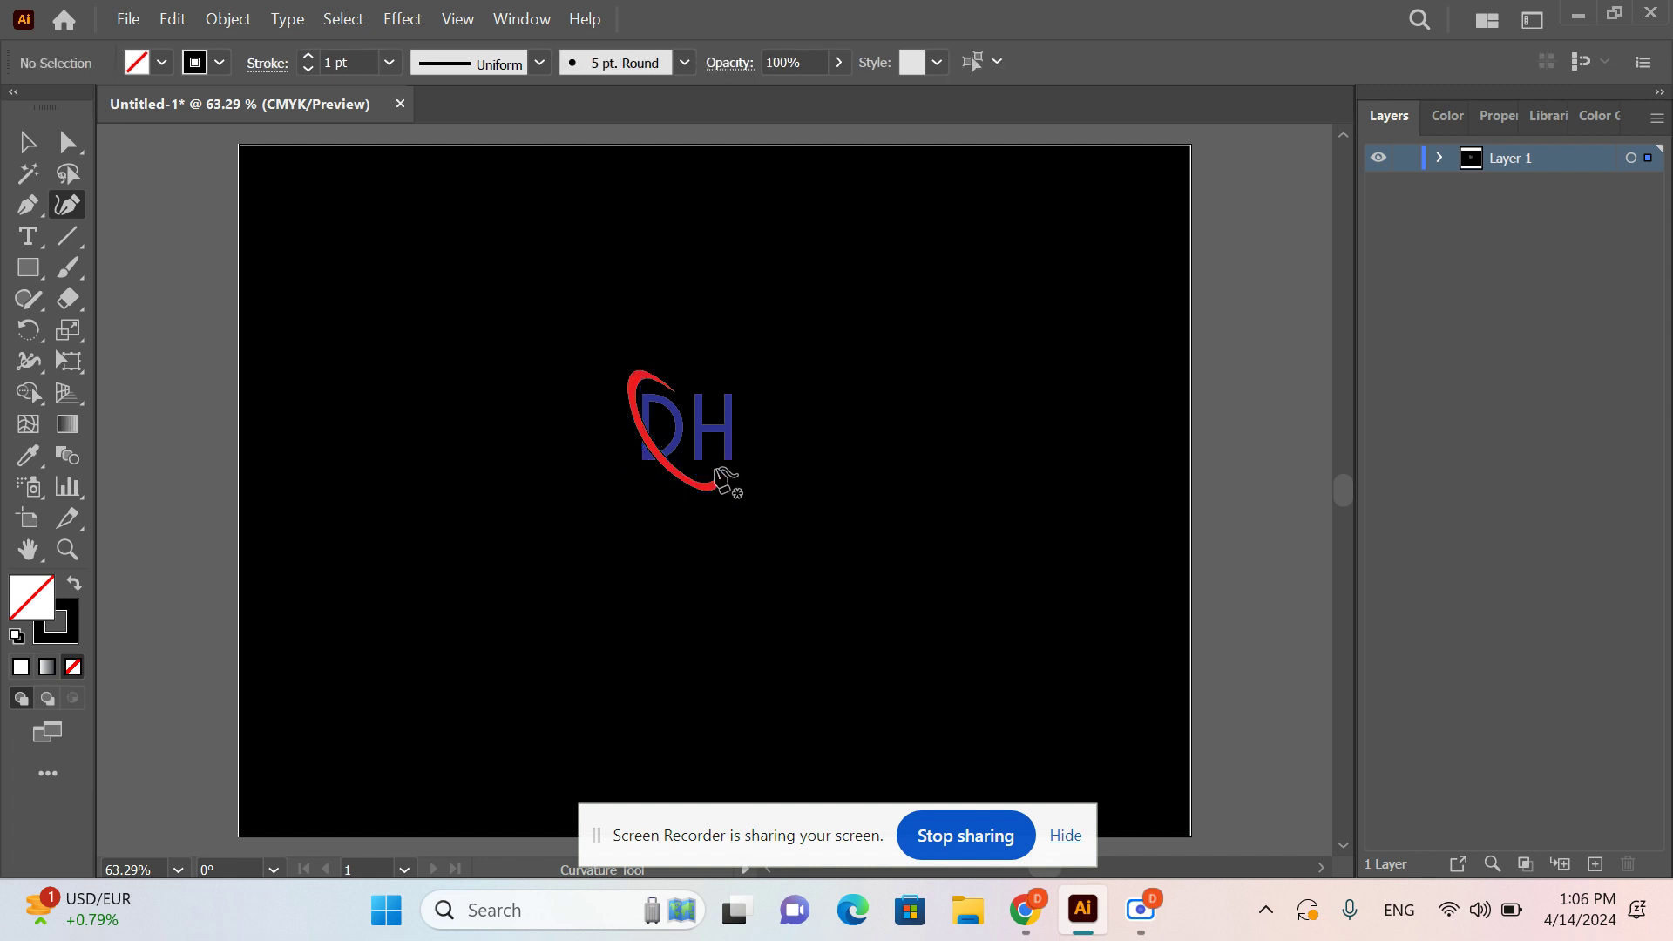
- Select the other swoosh trace and an anchor on its inner curve with the Curvature tool, and deselect the path
click(718, 482)
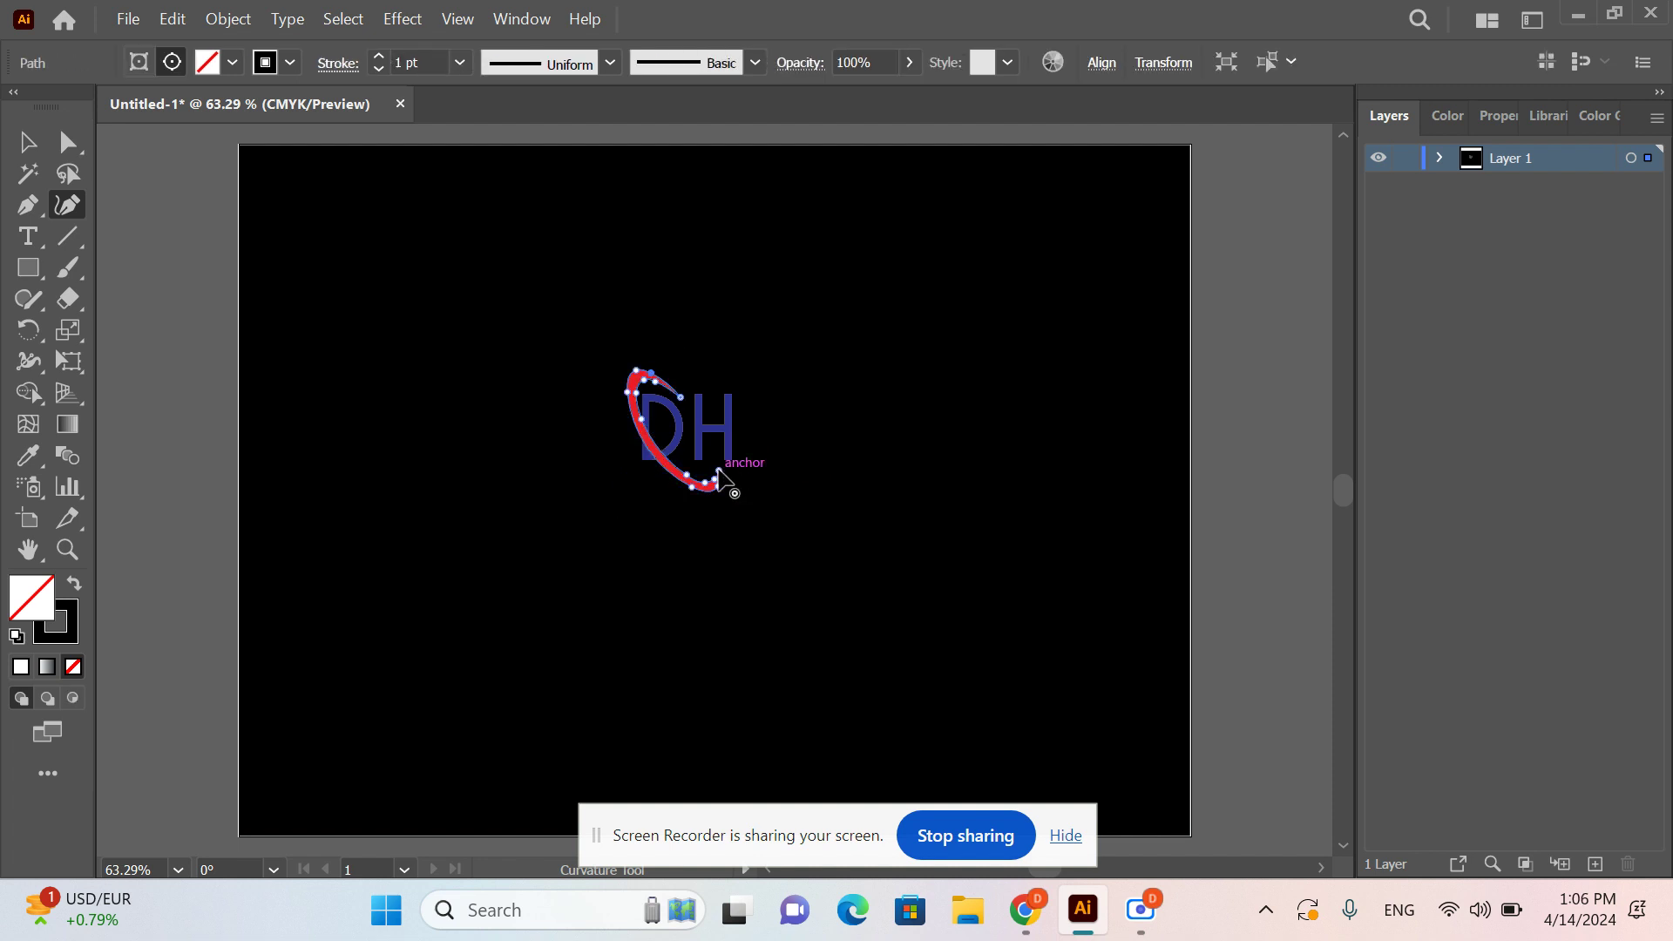
click(642, 419)
key(Escape)
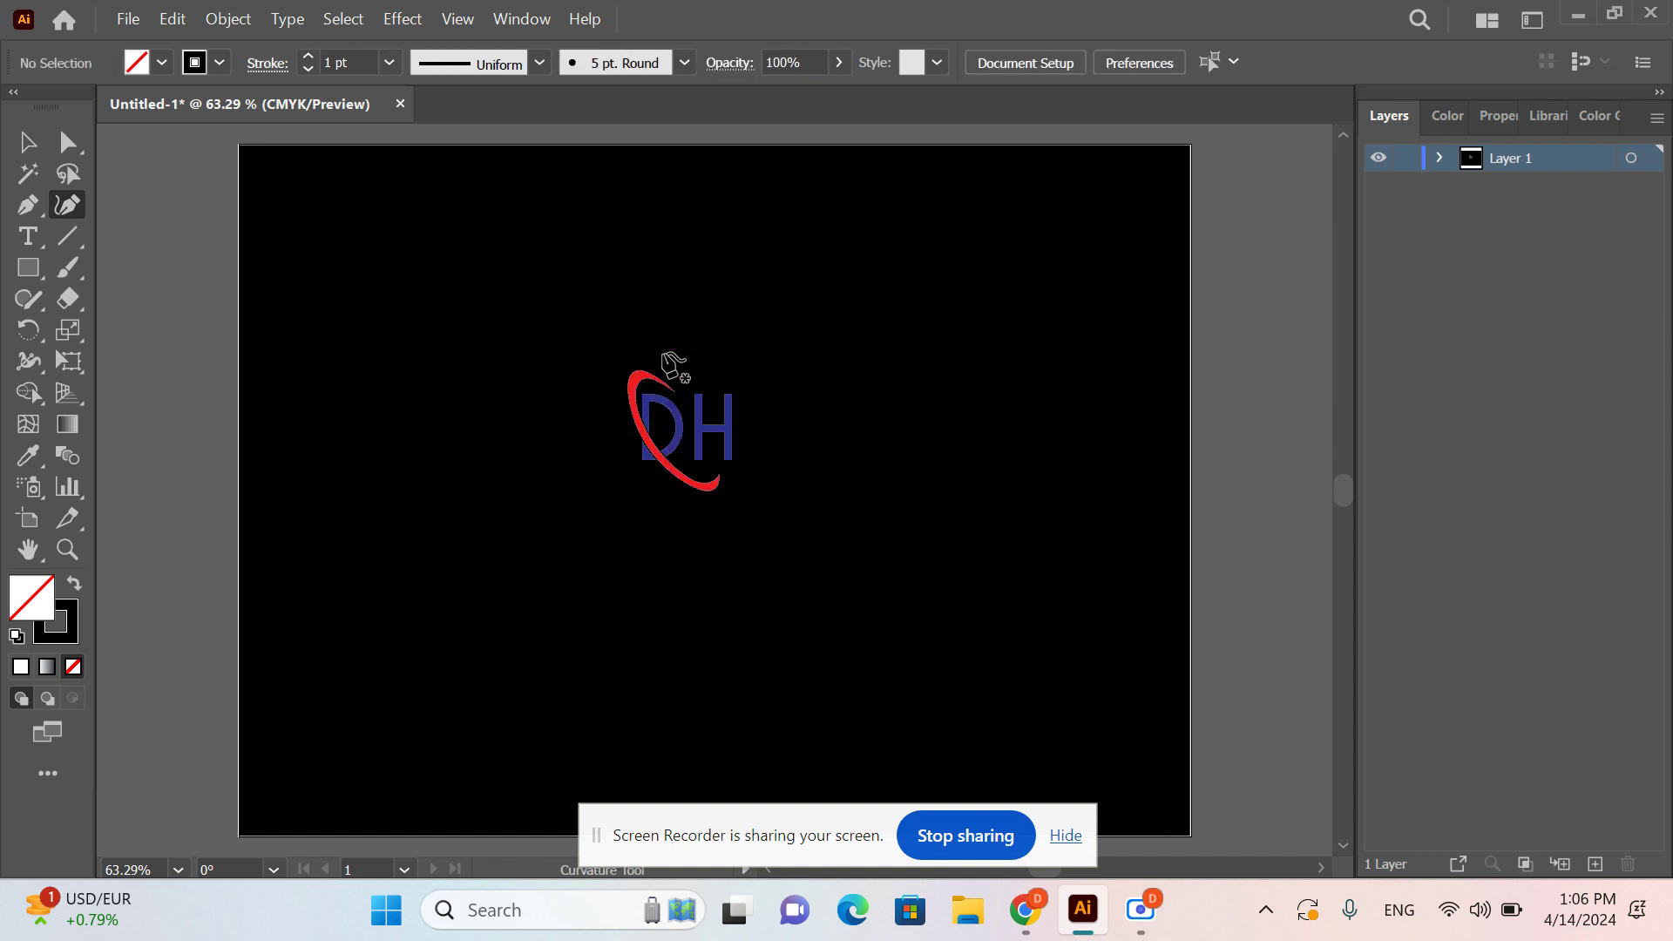
- Draw a closed, narrow four-sided shape with straight Pen segments near the artboard's left edge
key(p)
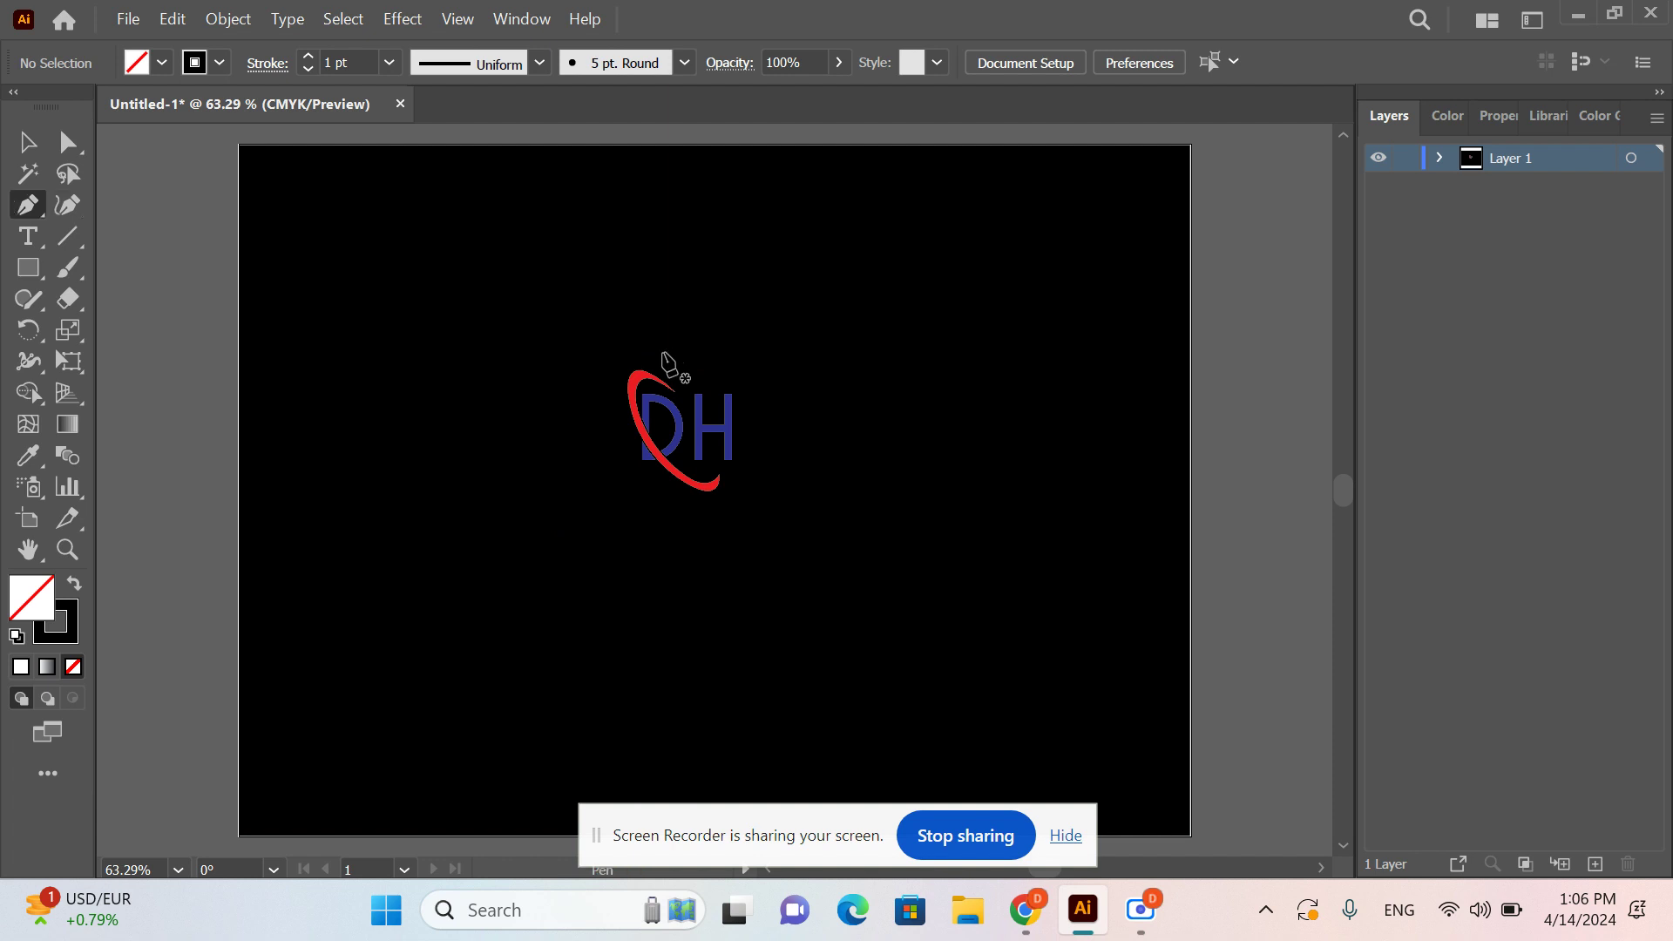
click(324, 288)
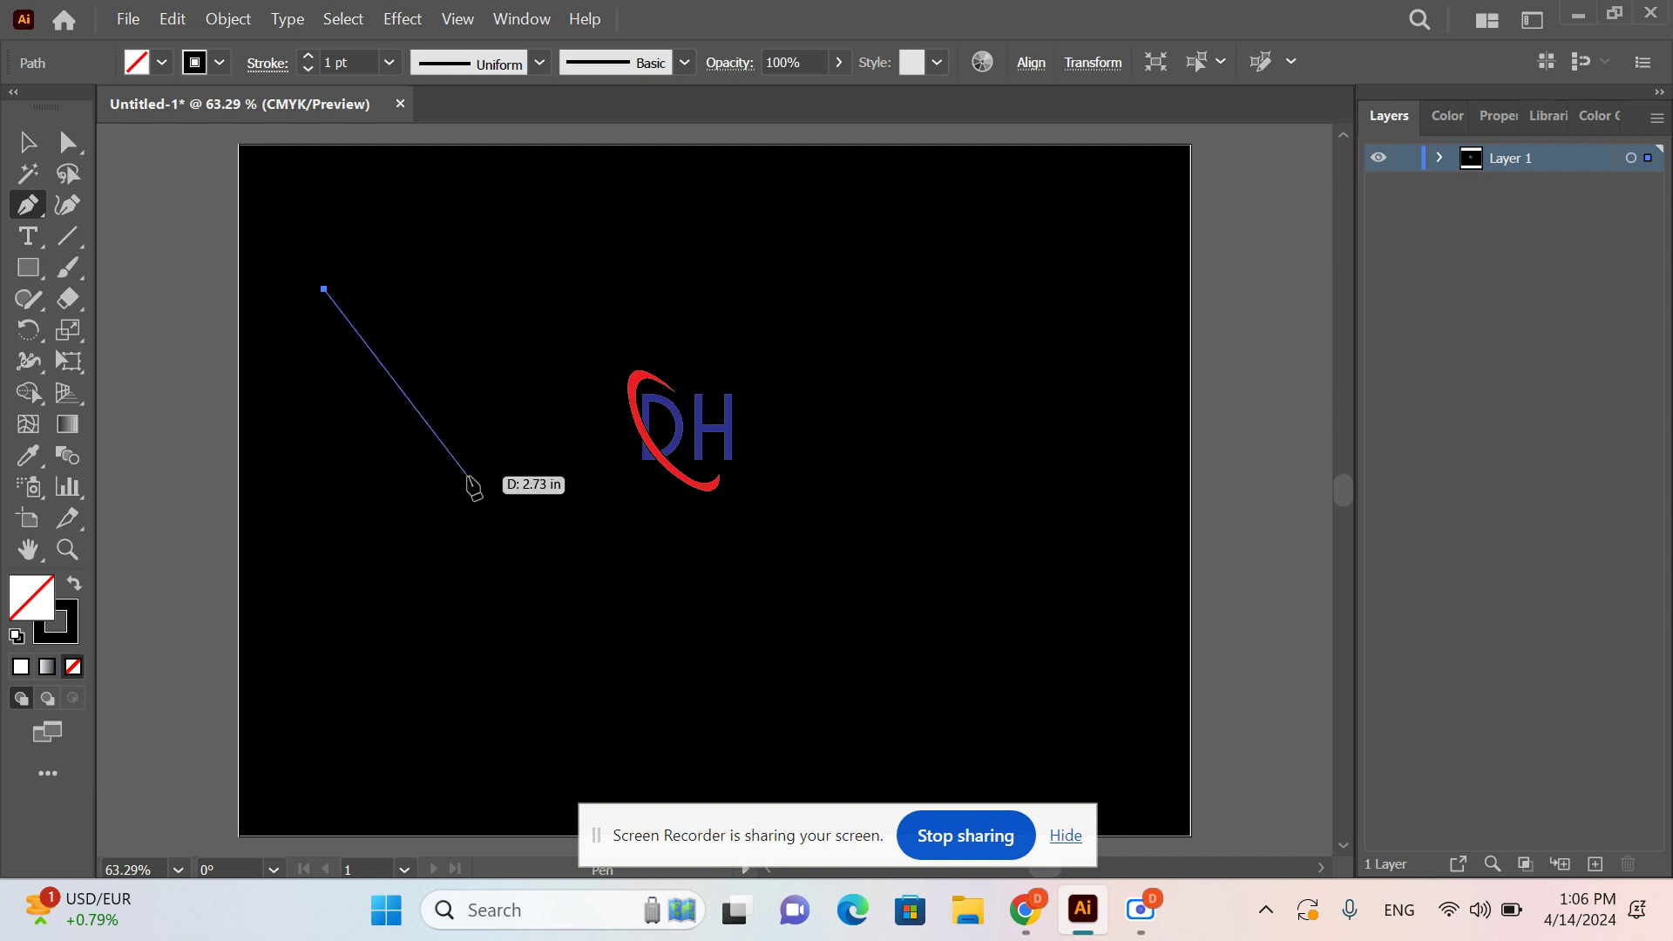
click(263, 478)
click(319, 496)
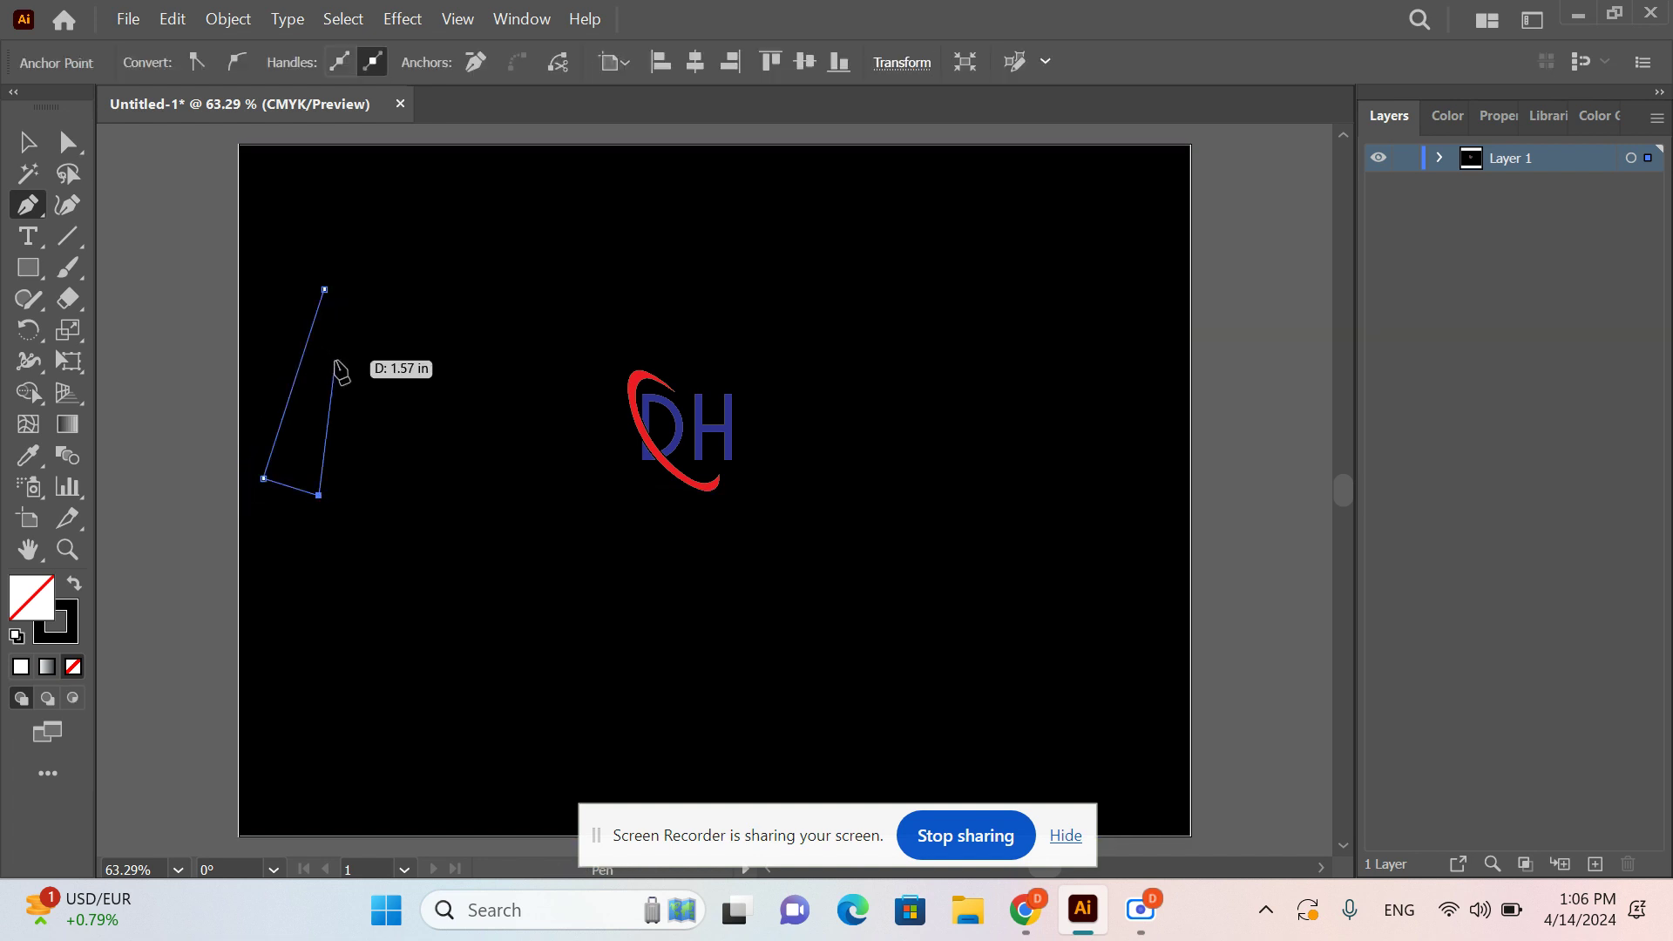
click(336, 360)
click(324, 288)
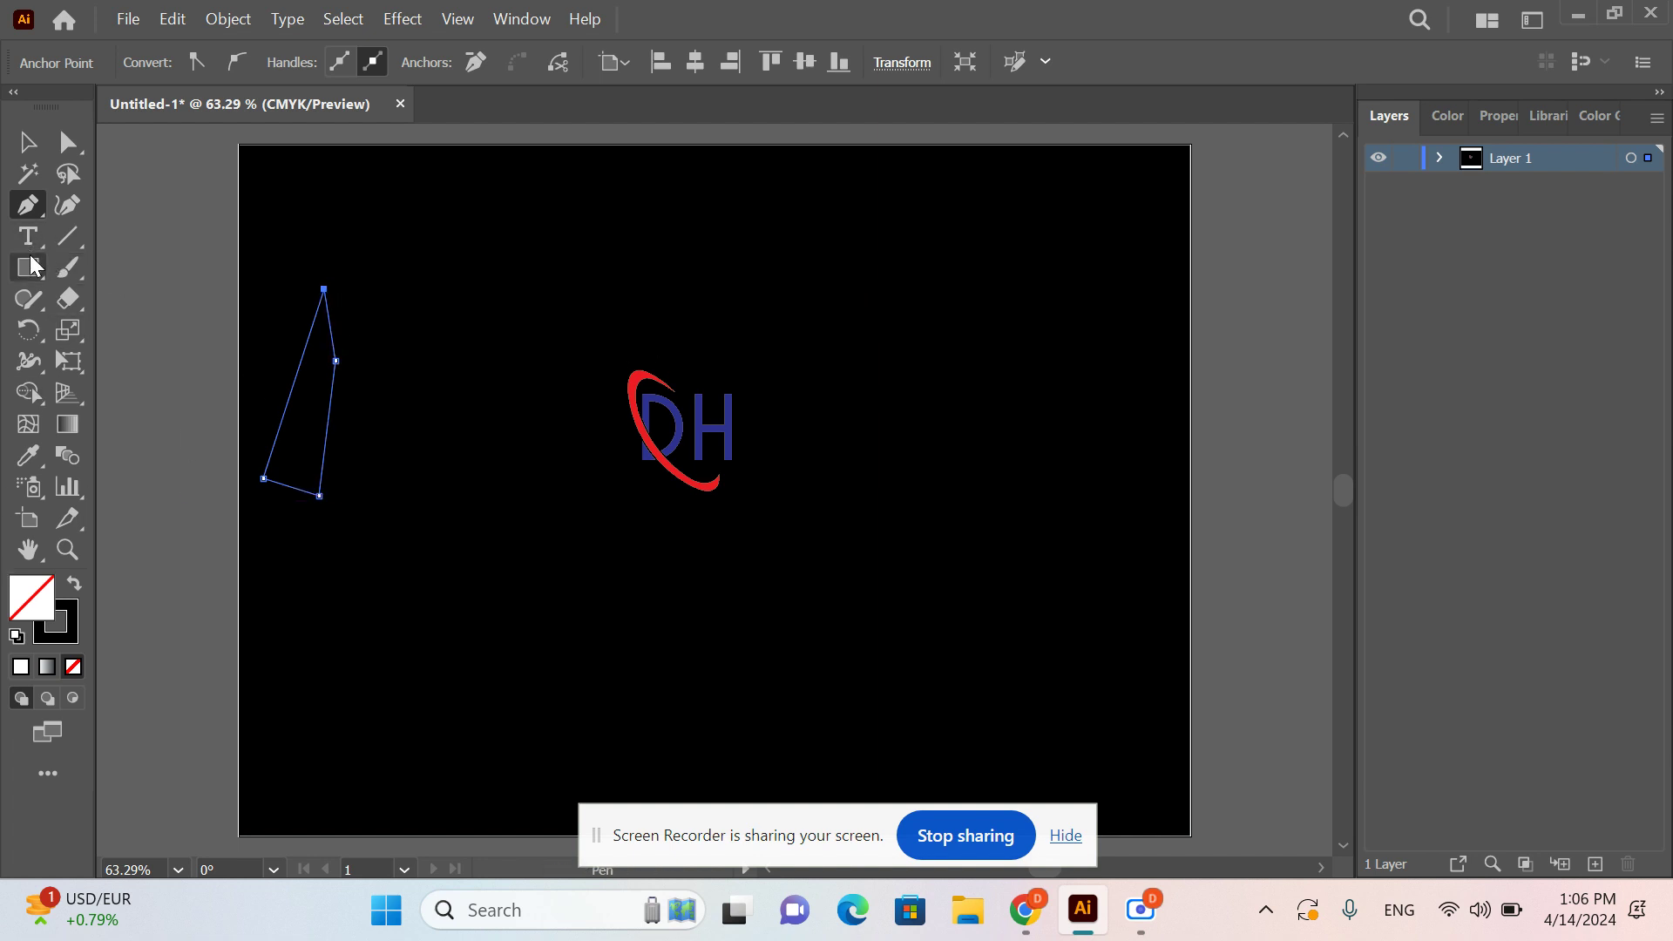
- Round off the narrow shape's upper corner and sides with the Smooth tool
click(18, 303)
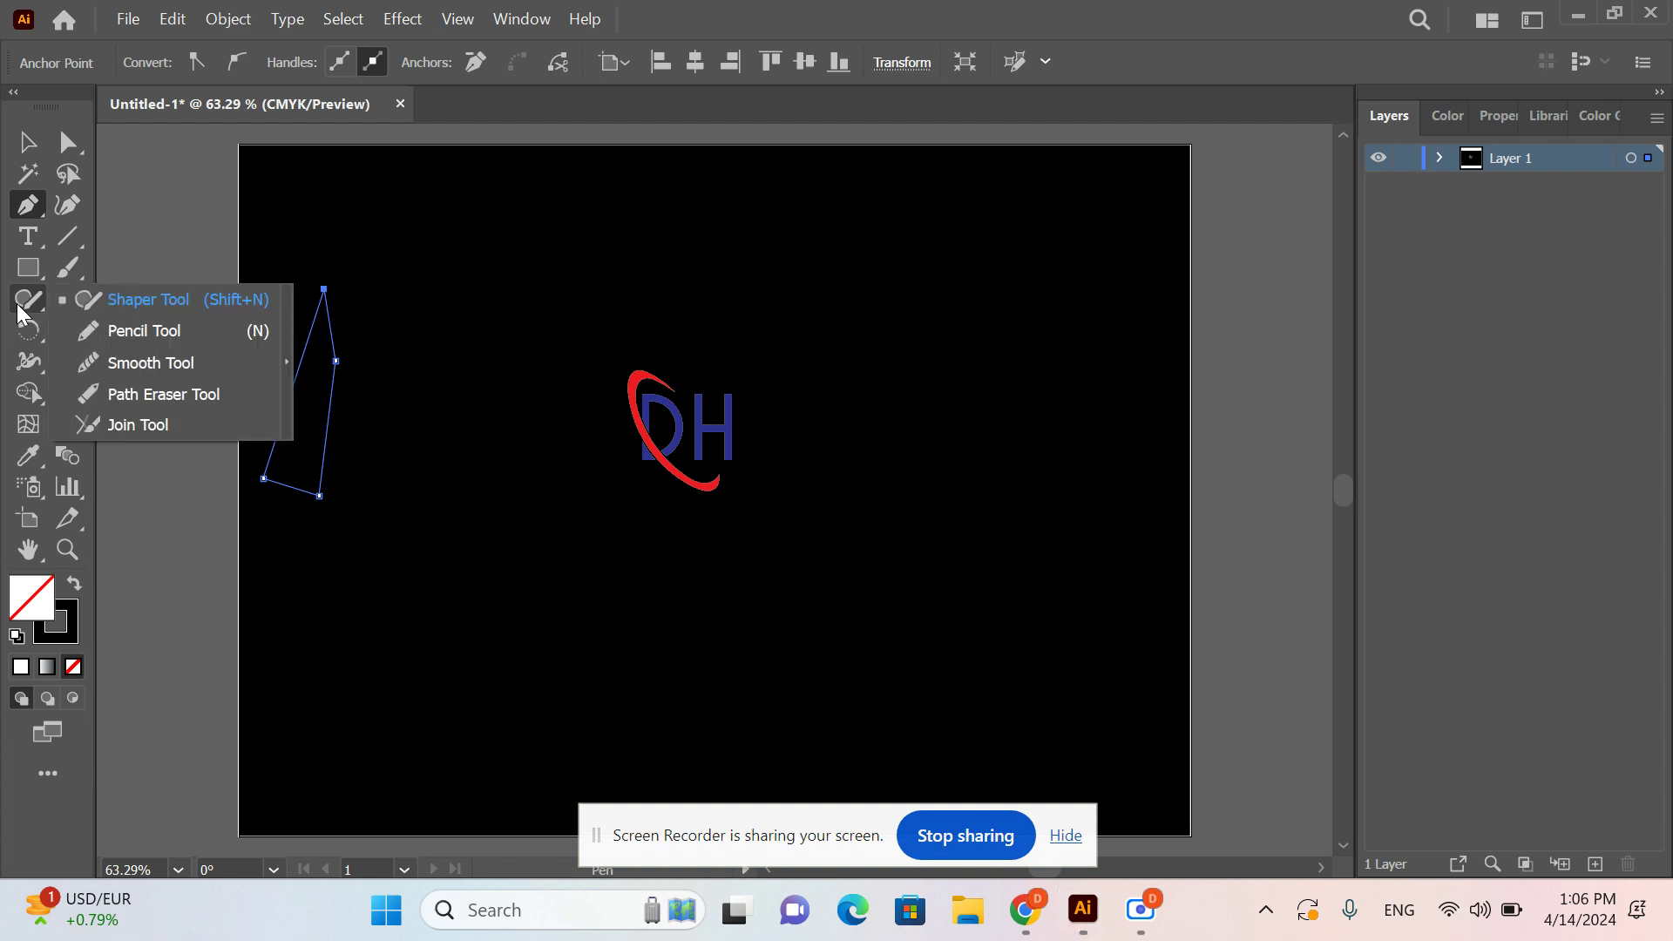
click(124, 361)
mouse_move(294, 356)
mouse_down()
mouse_move(328, 340)
mouse_move(352, 377)
mouse_up()
mouse_move(329, 301)
mouse_down()
mouse_move(355, 516)
mouse_move(303, 393)
mouse_move(240, 529)
mouse_move(323, 383)
mouse_move(298, 356)
mouse_move(308, 393)
mouse_up()
drag(322, 311, 292, 449)
- Move the logo artwork toward the lower left of the artboard and undo the move
key(v)
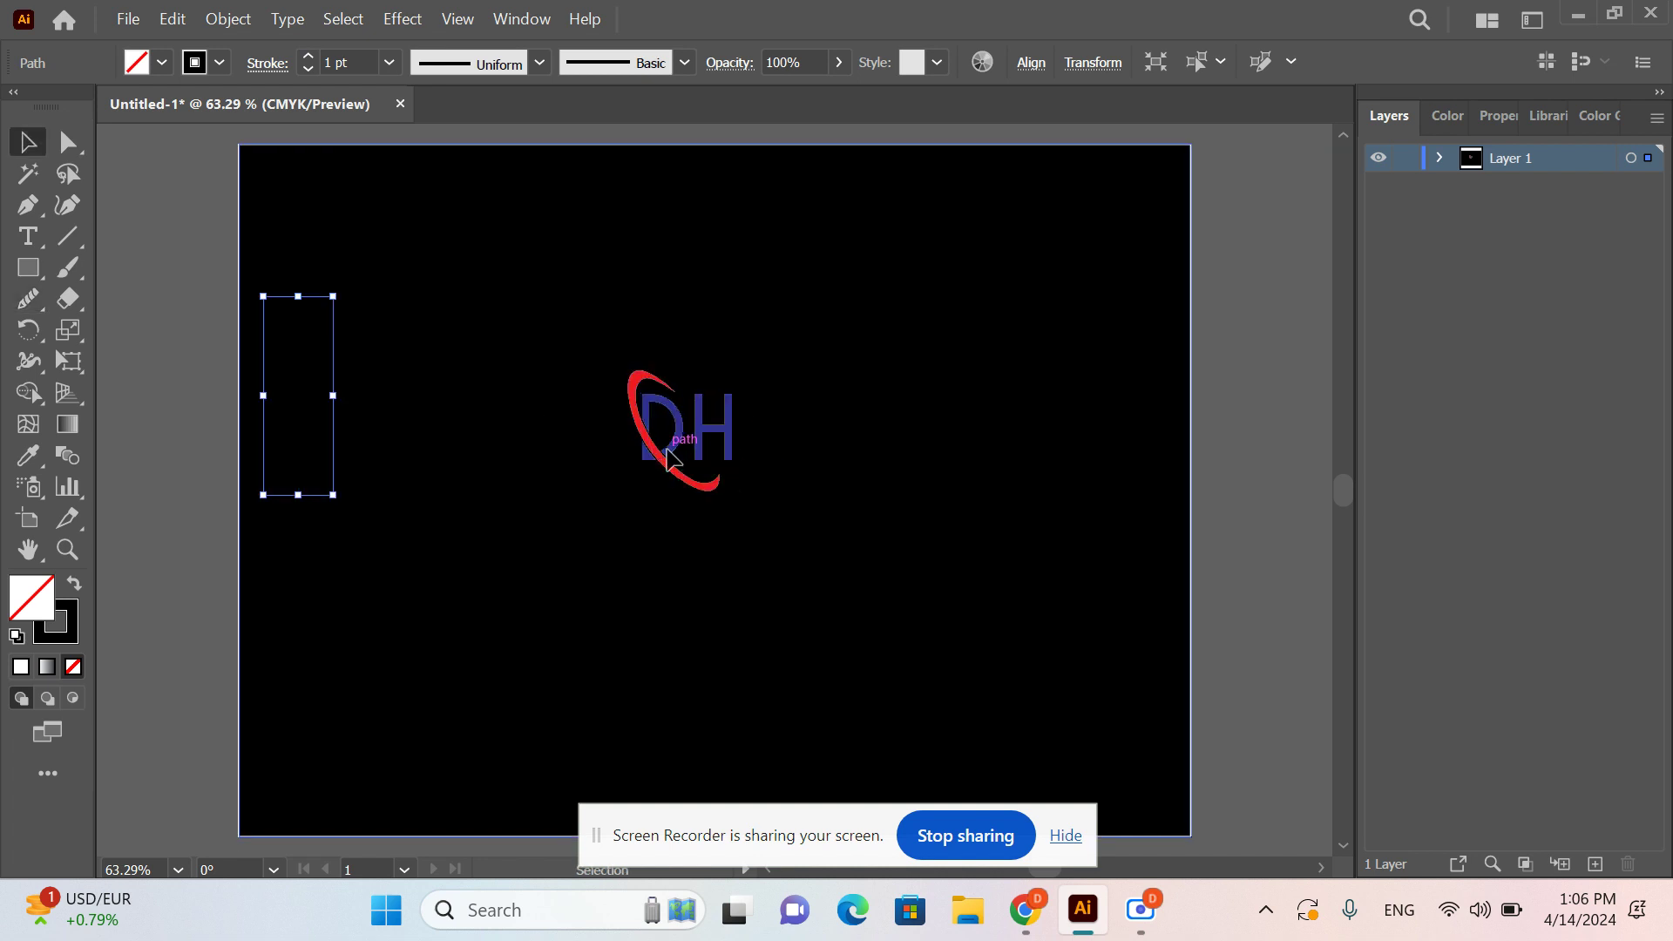
click(669, 458)
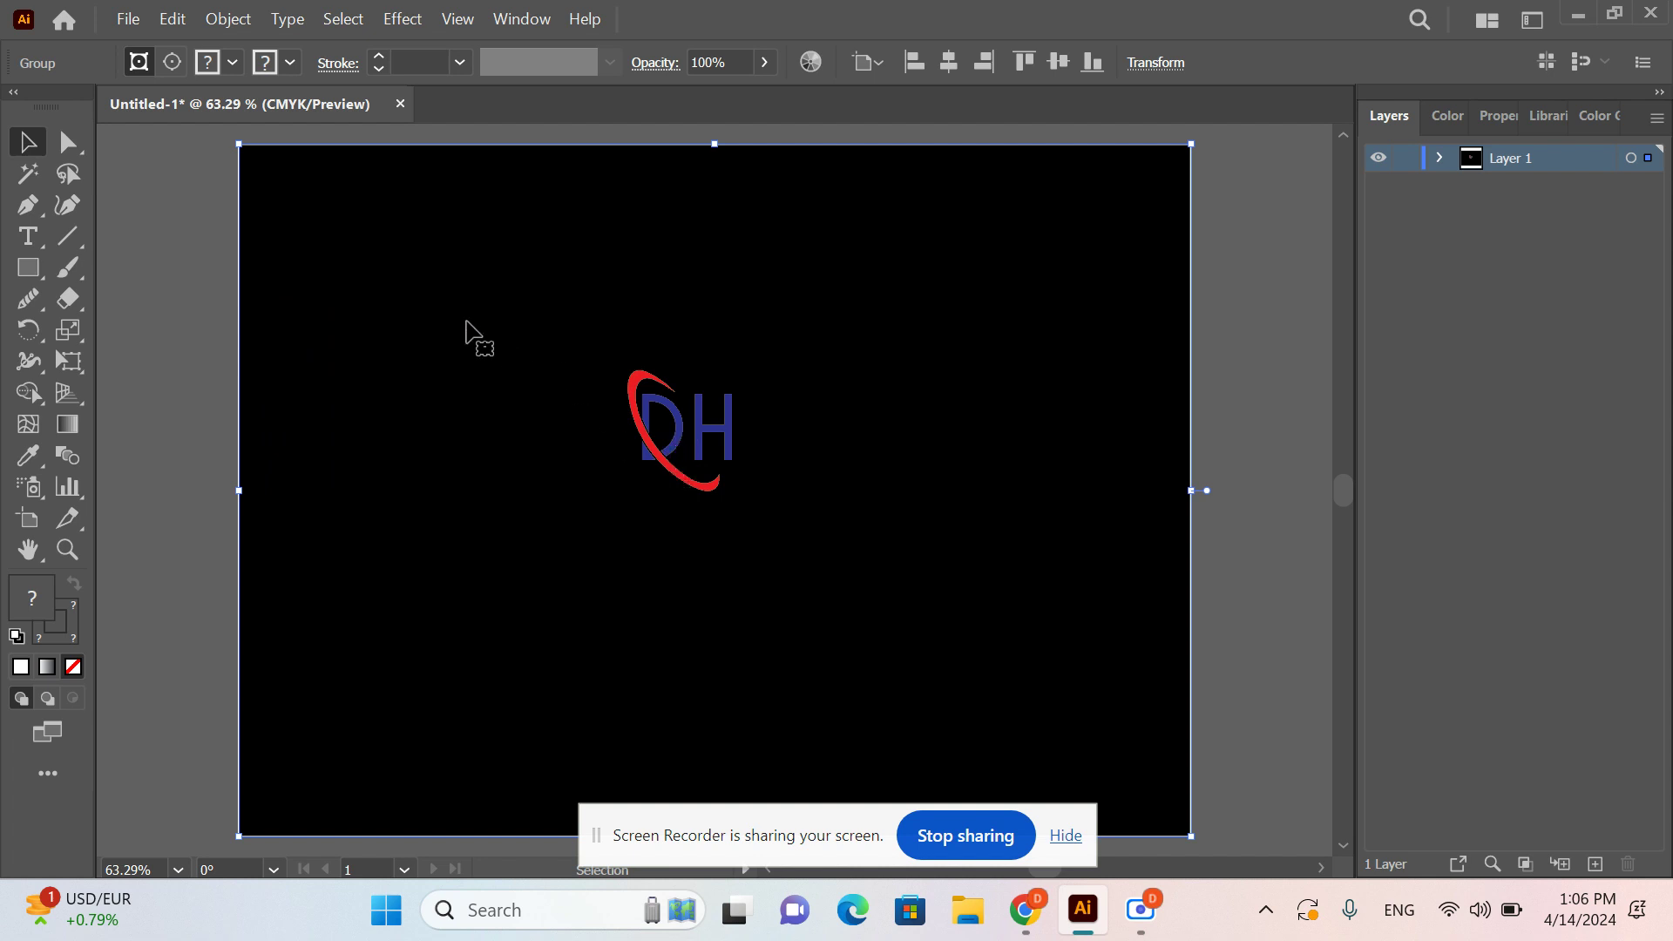
drag(467, 336, 254, 677)
key(Delete)
key(ctrl+z)
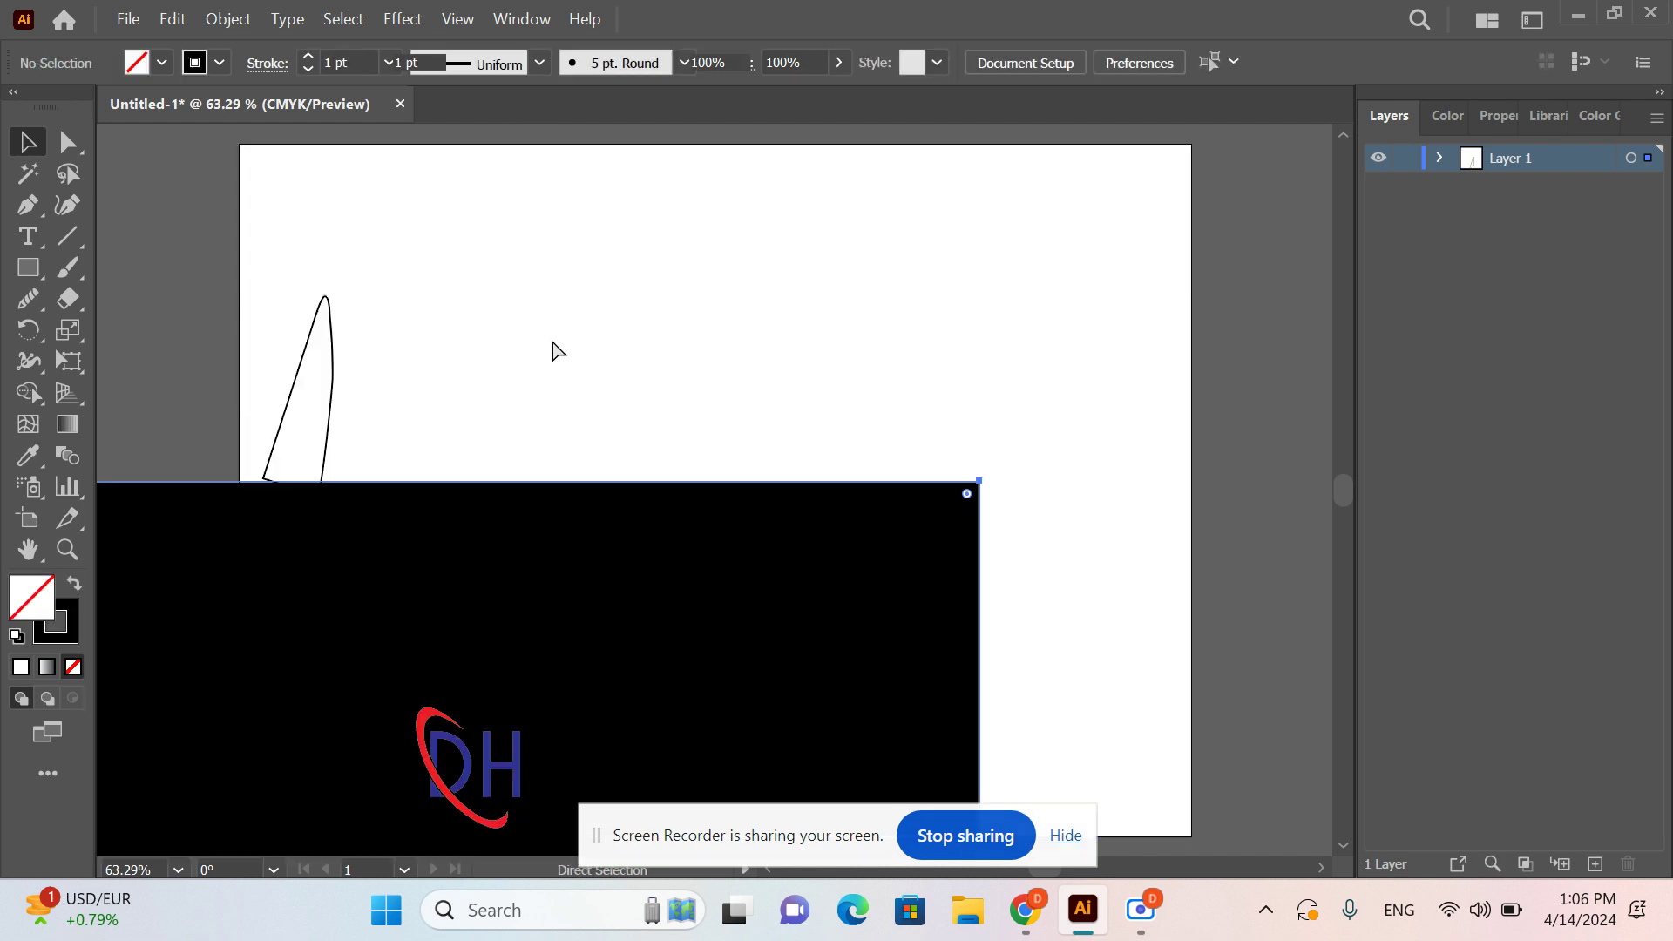
key(ctrl+z)
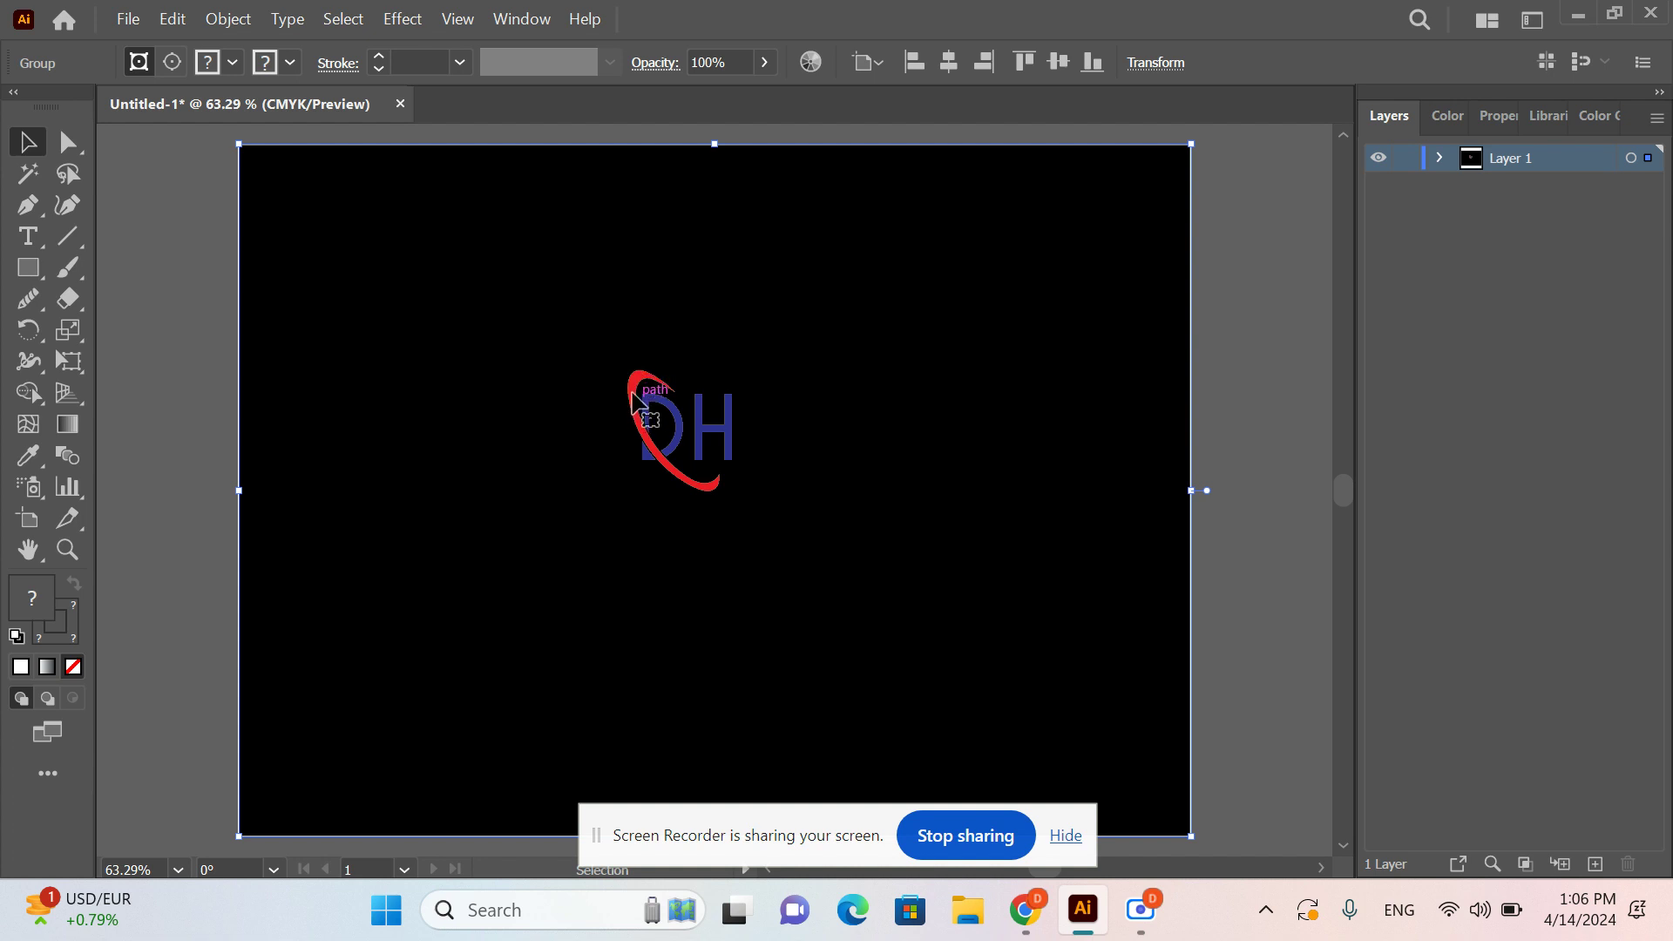
- Delete the placed logo artwork so that only the narrow smoothed shape stays on the artboard
click(102, 349)
click(669, 469)
key(Delete)
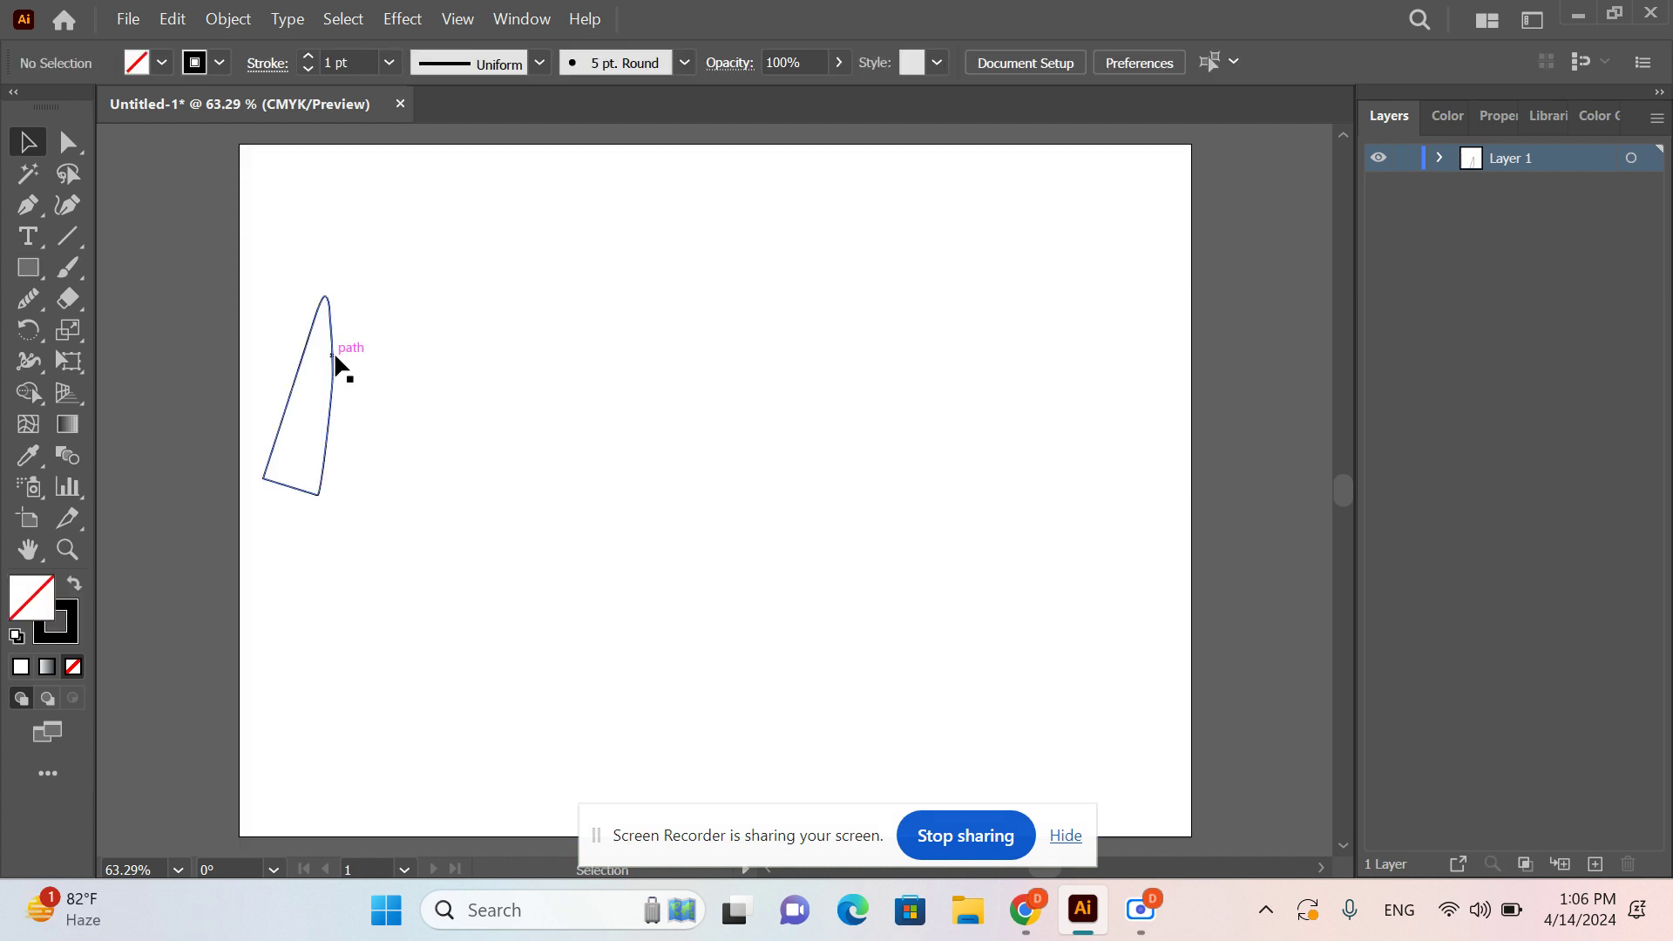
- Smooth the narrow shape's left side and rounded tip further with the Smooth tool
click(334, 354)
click(38, 310)
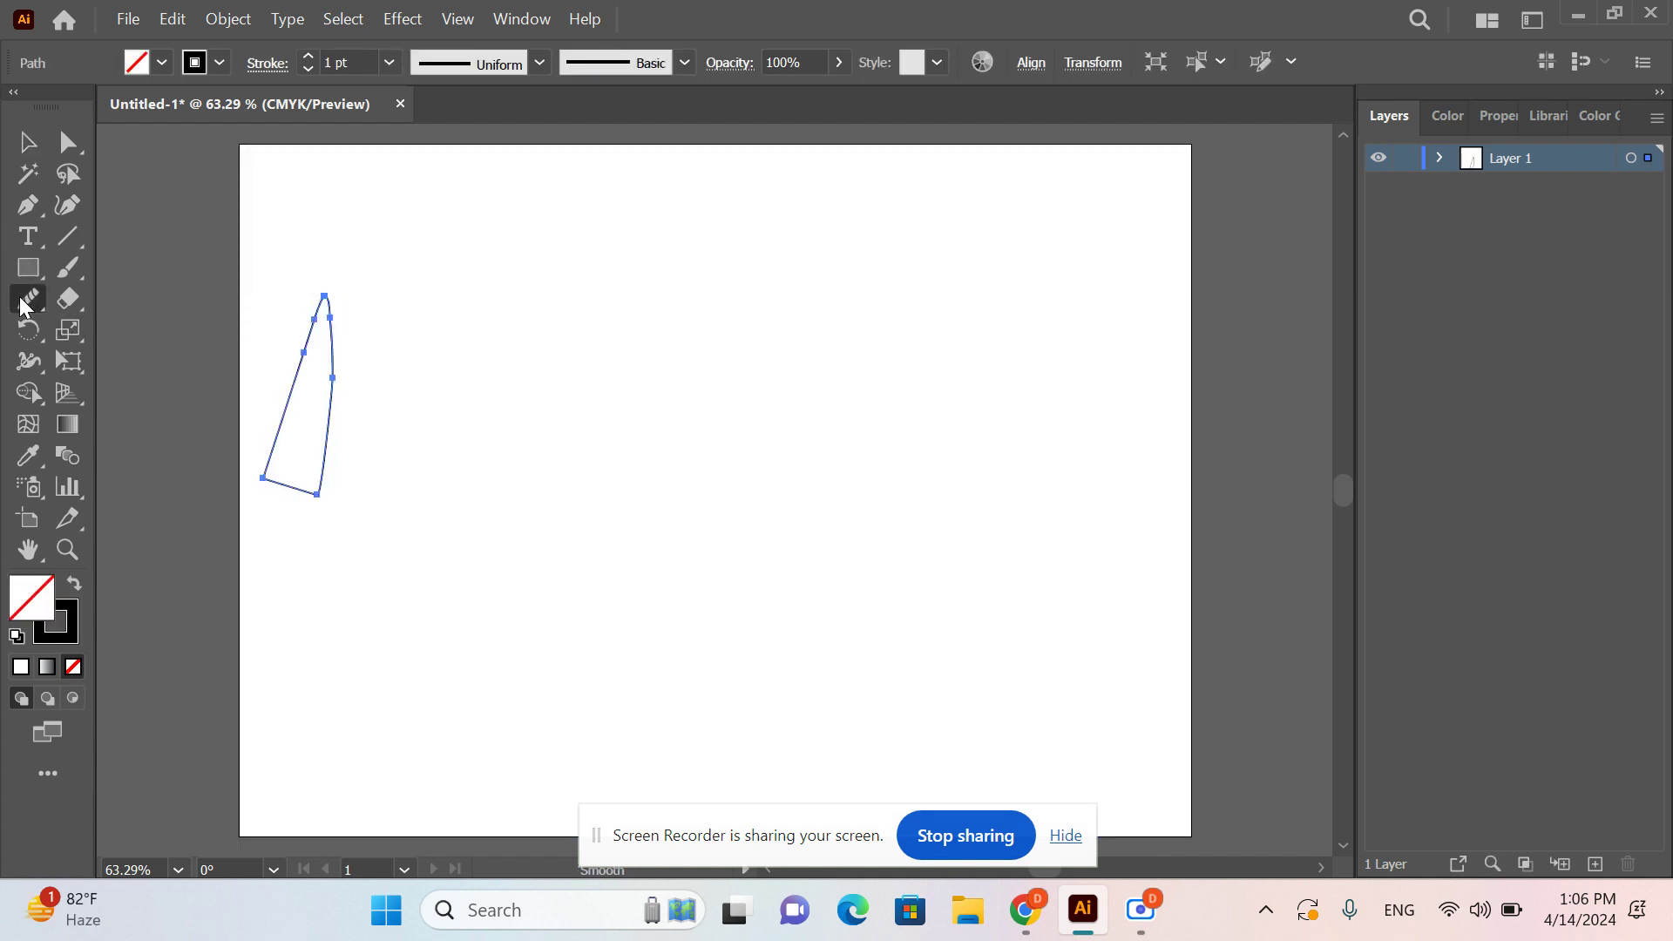
mouse_move(288, 363)
mouse_down()
mouse_move(269, 395)
mouse_move(309, 293)
mouse_move(253, 596)
mouse_move(308, 339)
mouse_move(362, 387)
mouse_move(245, 517)
mouse_move(339, 228)
mouse_move(233, 455)
mouse_move(291, 328)
mouse_move(378, 519)
mouse_move(315, 347)
mouse_move(249, 576)
mouse_move(319, 228)
mouse_move(292, 391)
mouse_up()
mouse_move(332, 294)
mouse_down()
mouse_move(337, 257)
mouse_move(278, 458)
mouse_move(346, 322)
mouse_up()
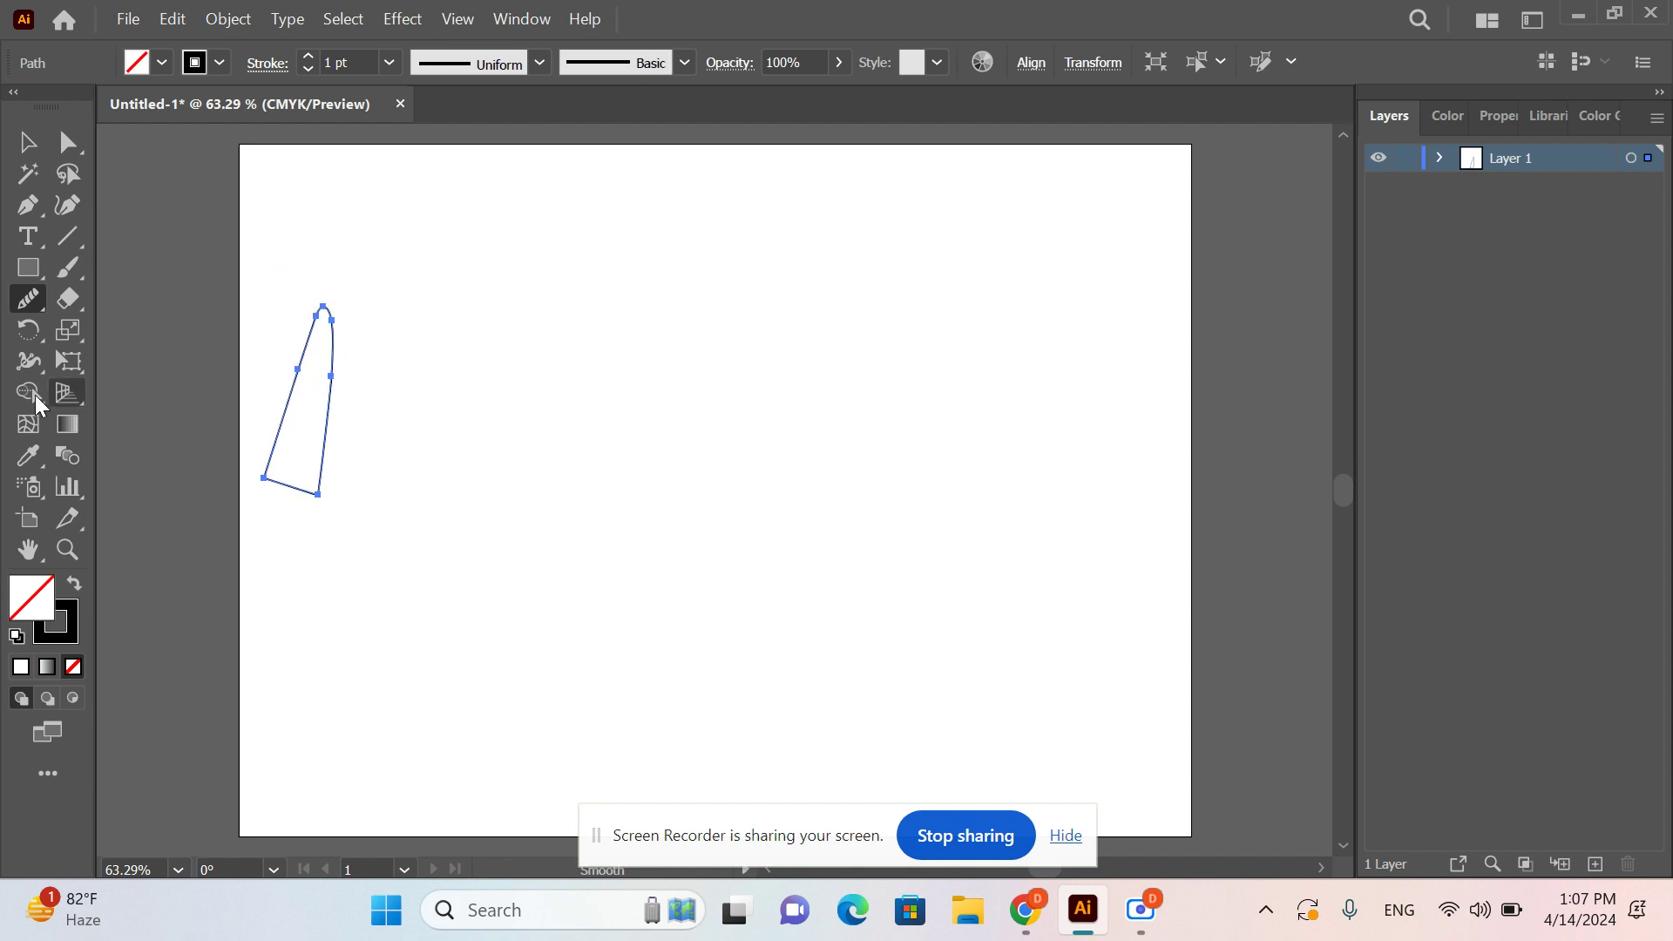
click(28, 299)
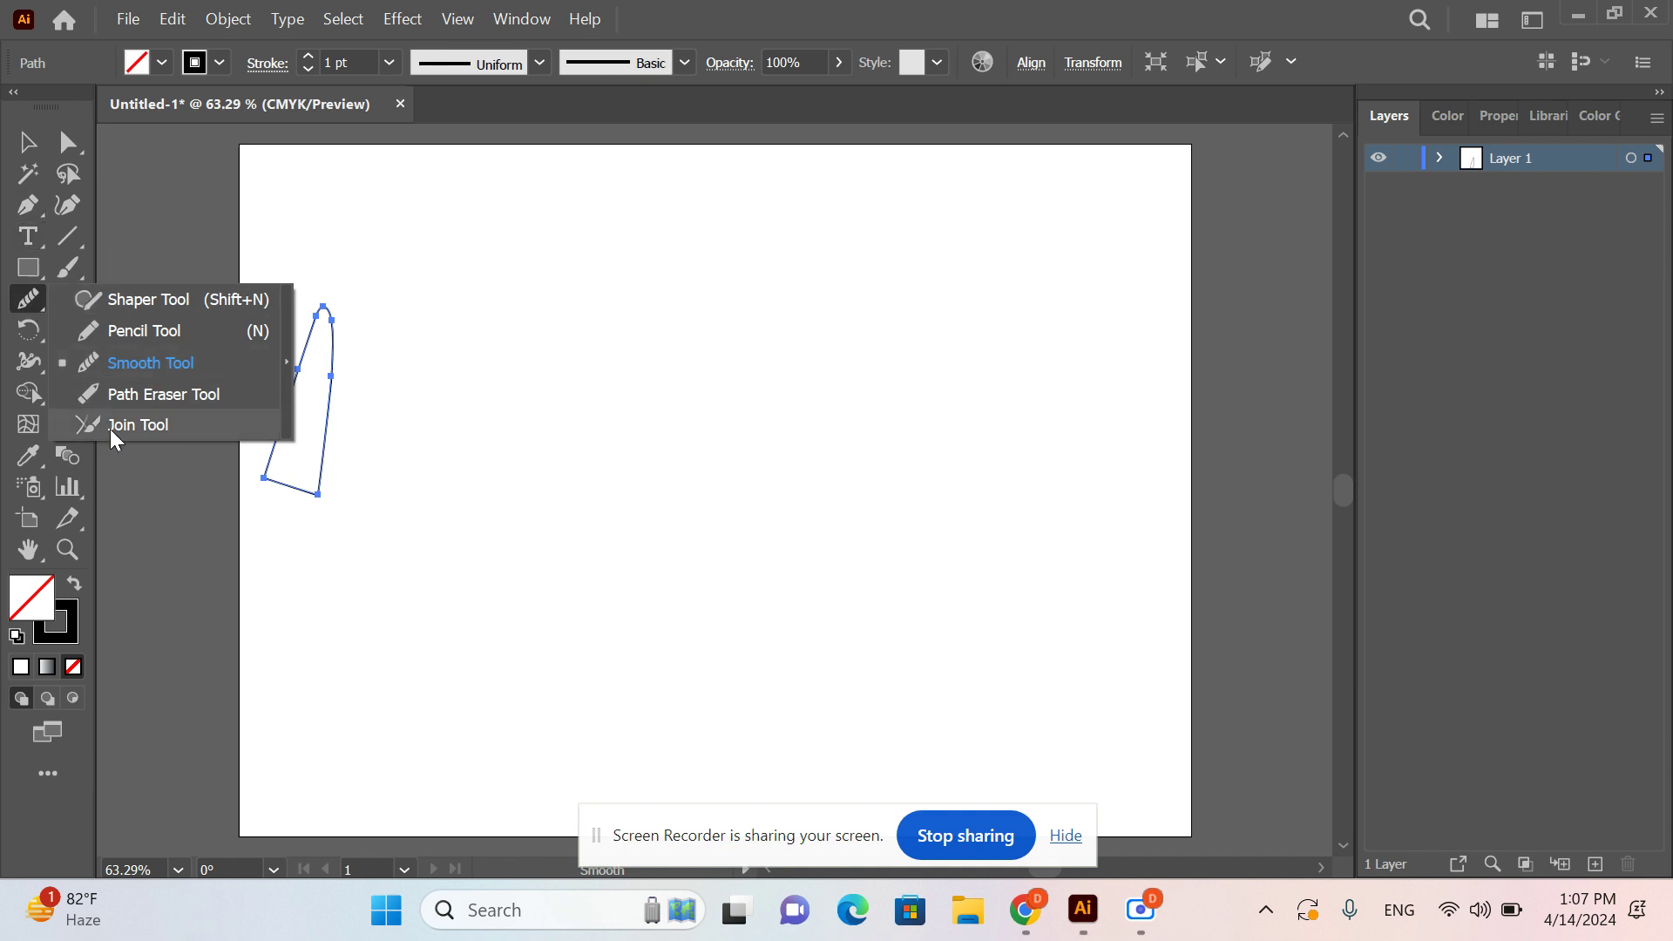
click(28, 303)
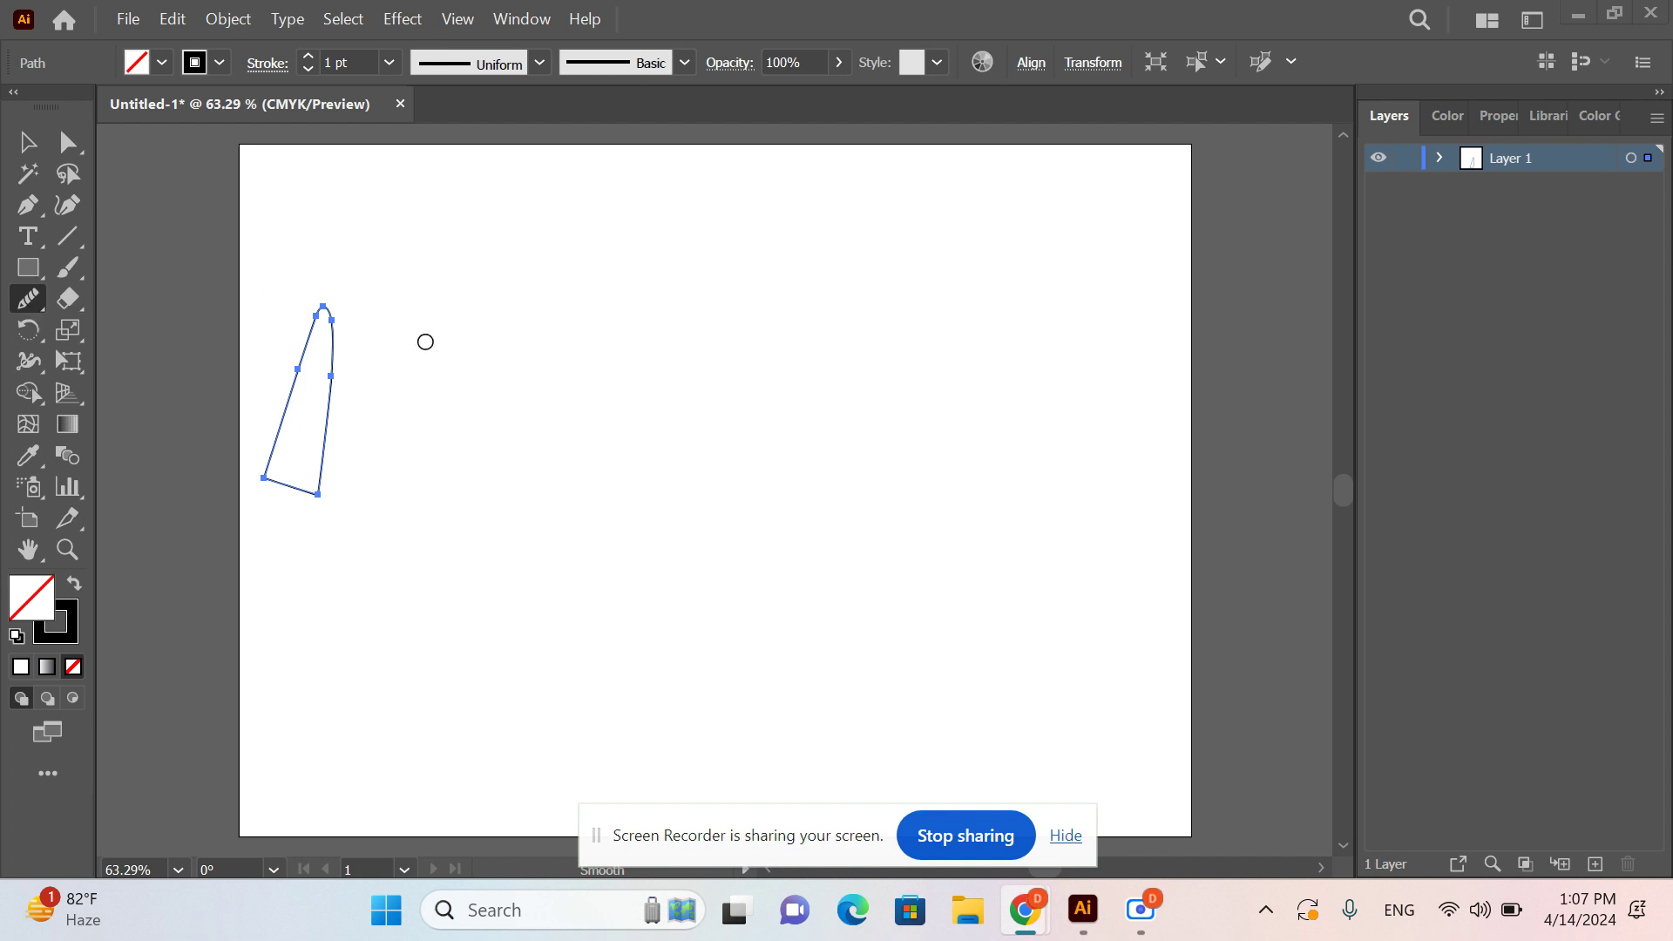
- Draw an open four-sided path beside the narrow shape with the Pen tool, curving its left side and leaving a gap in the upper edge
click(28, 205)
click(491, 237)
click(617, 425)
drag(619, 427, 489, 449)
drag(487, 446, 567, 497)
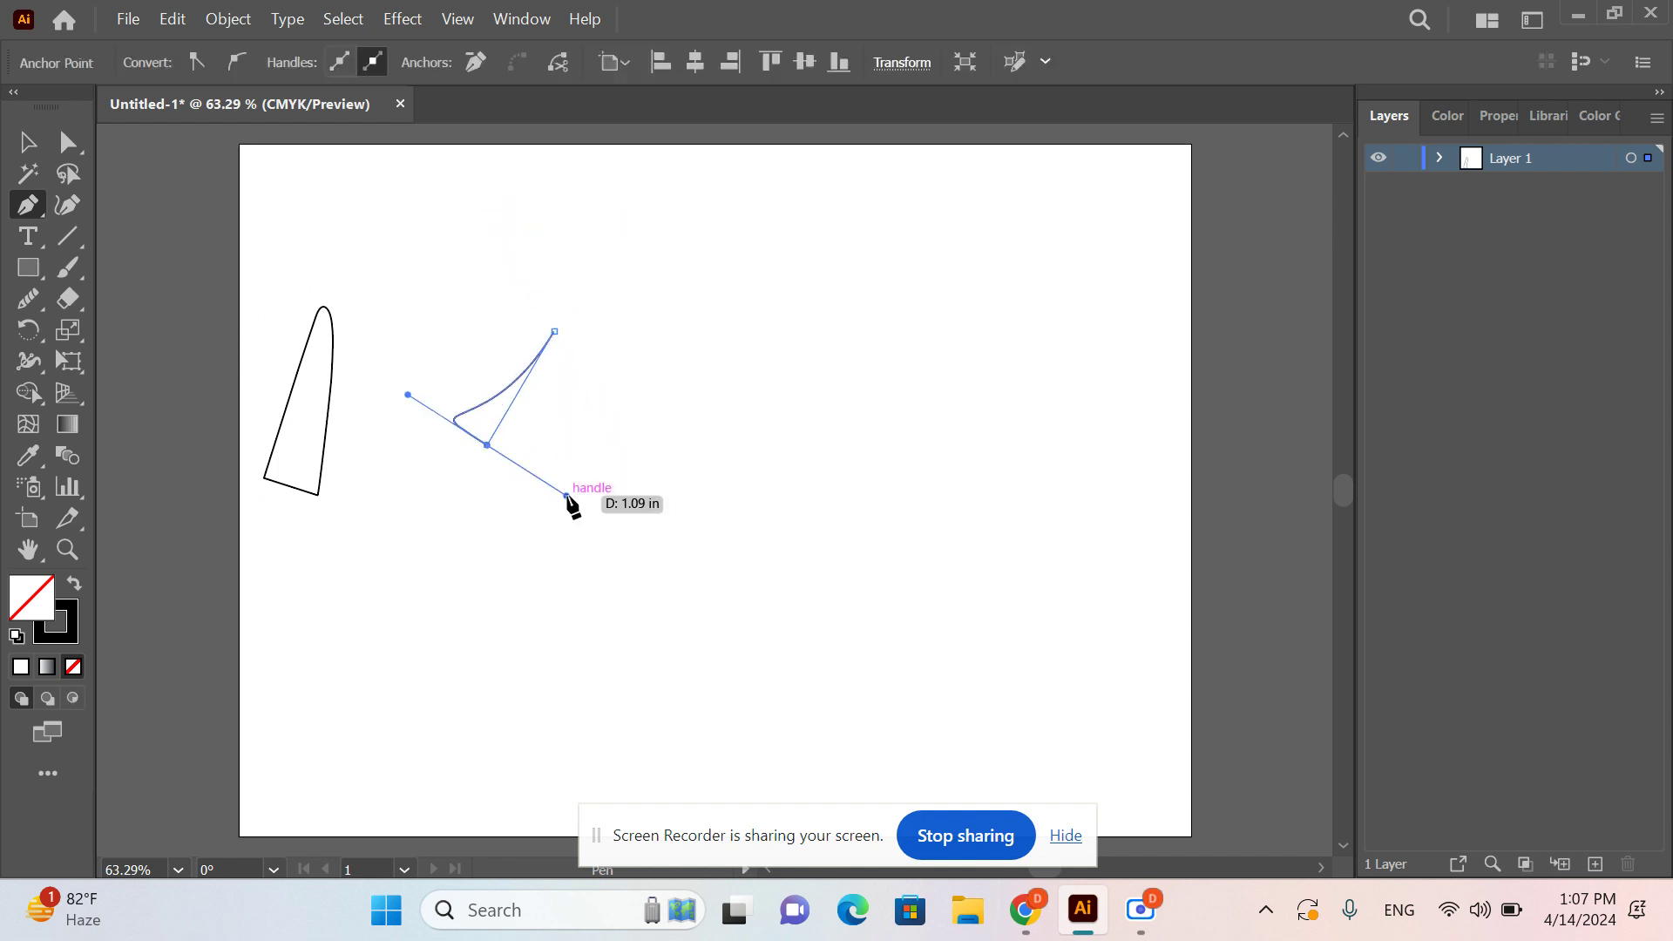
click(567, 497)
click(625, 367)
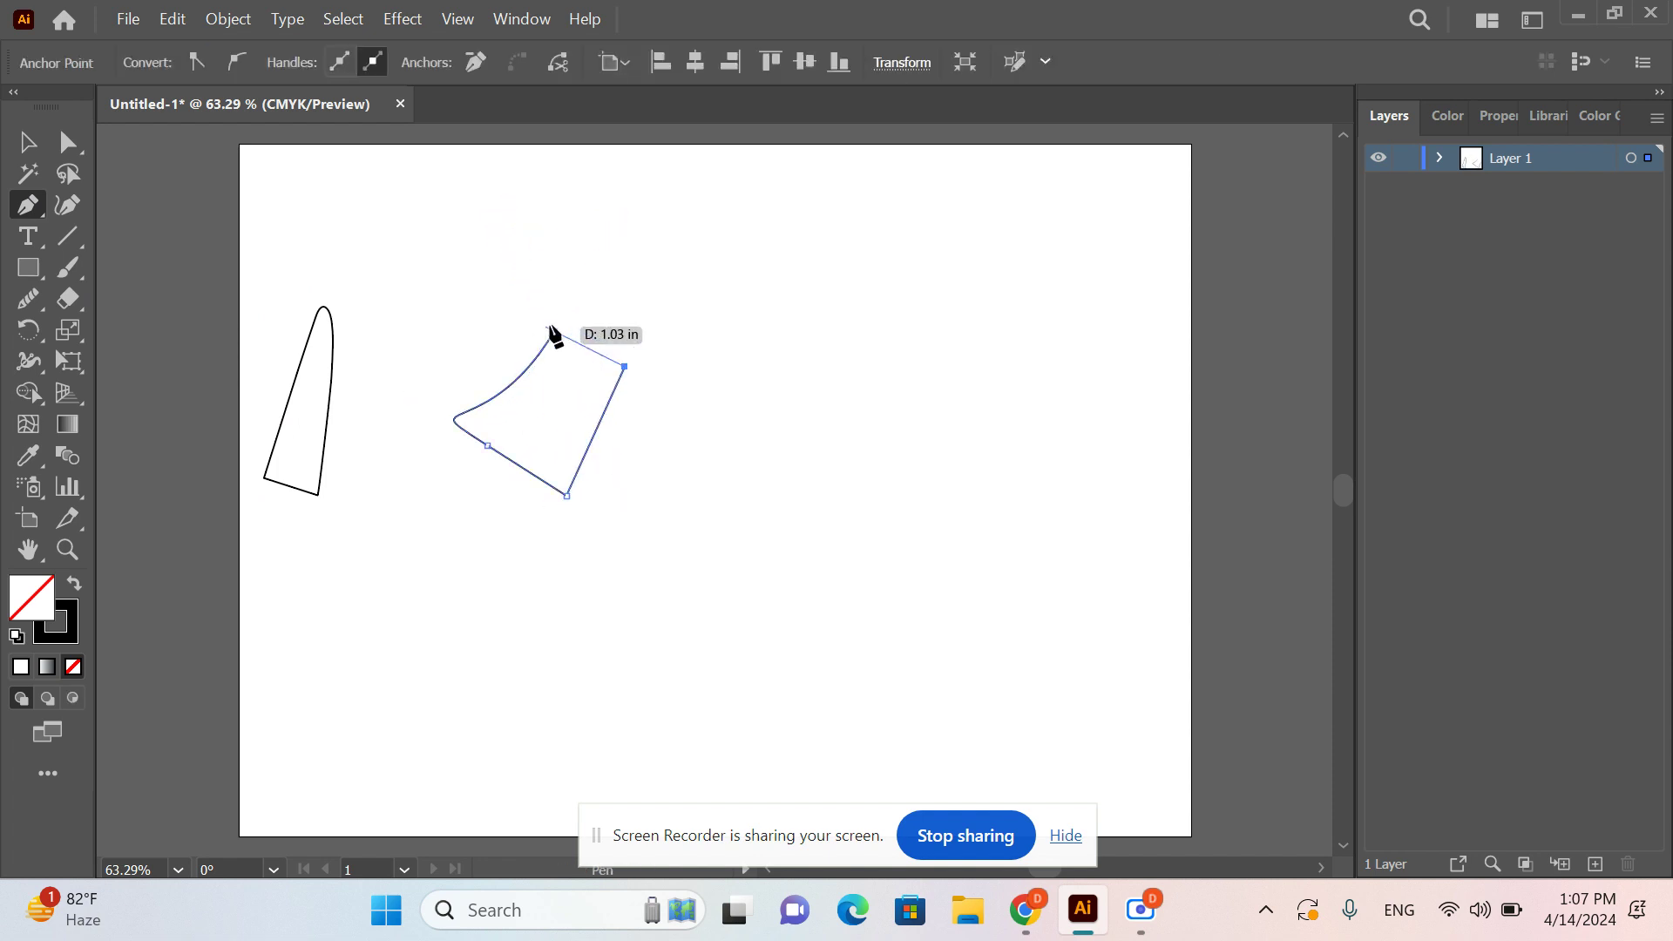
click(589, 355)
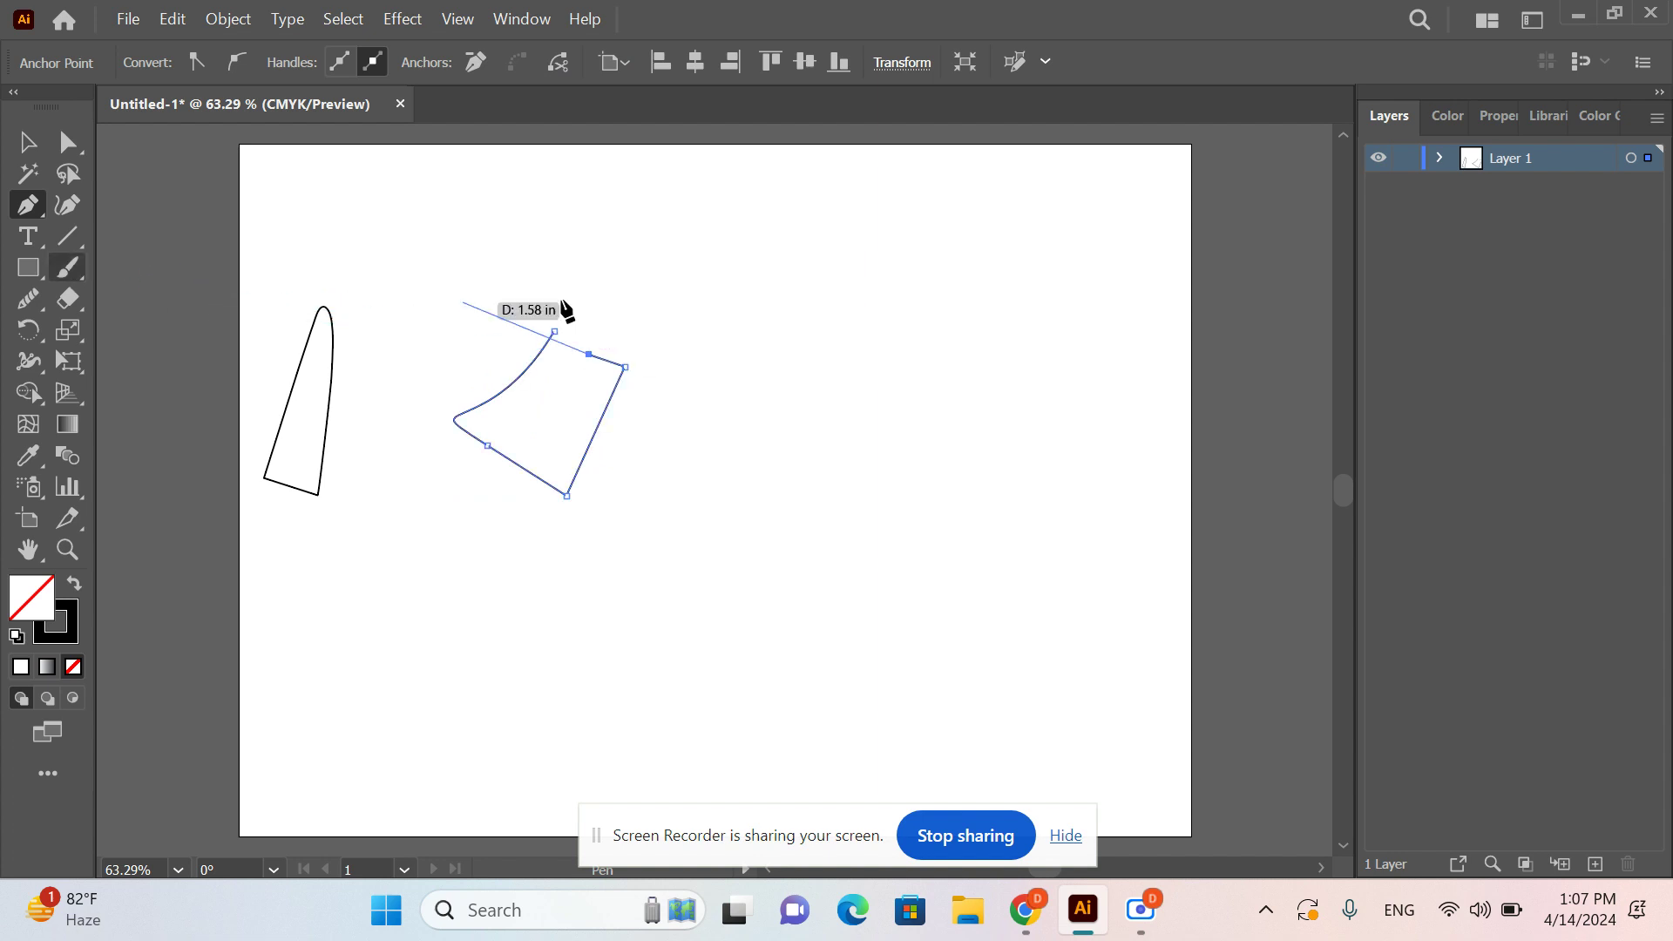
key(Return)
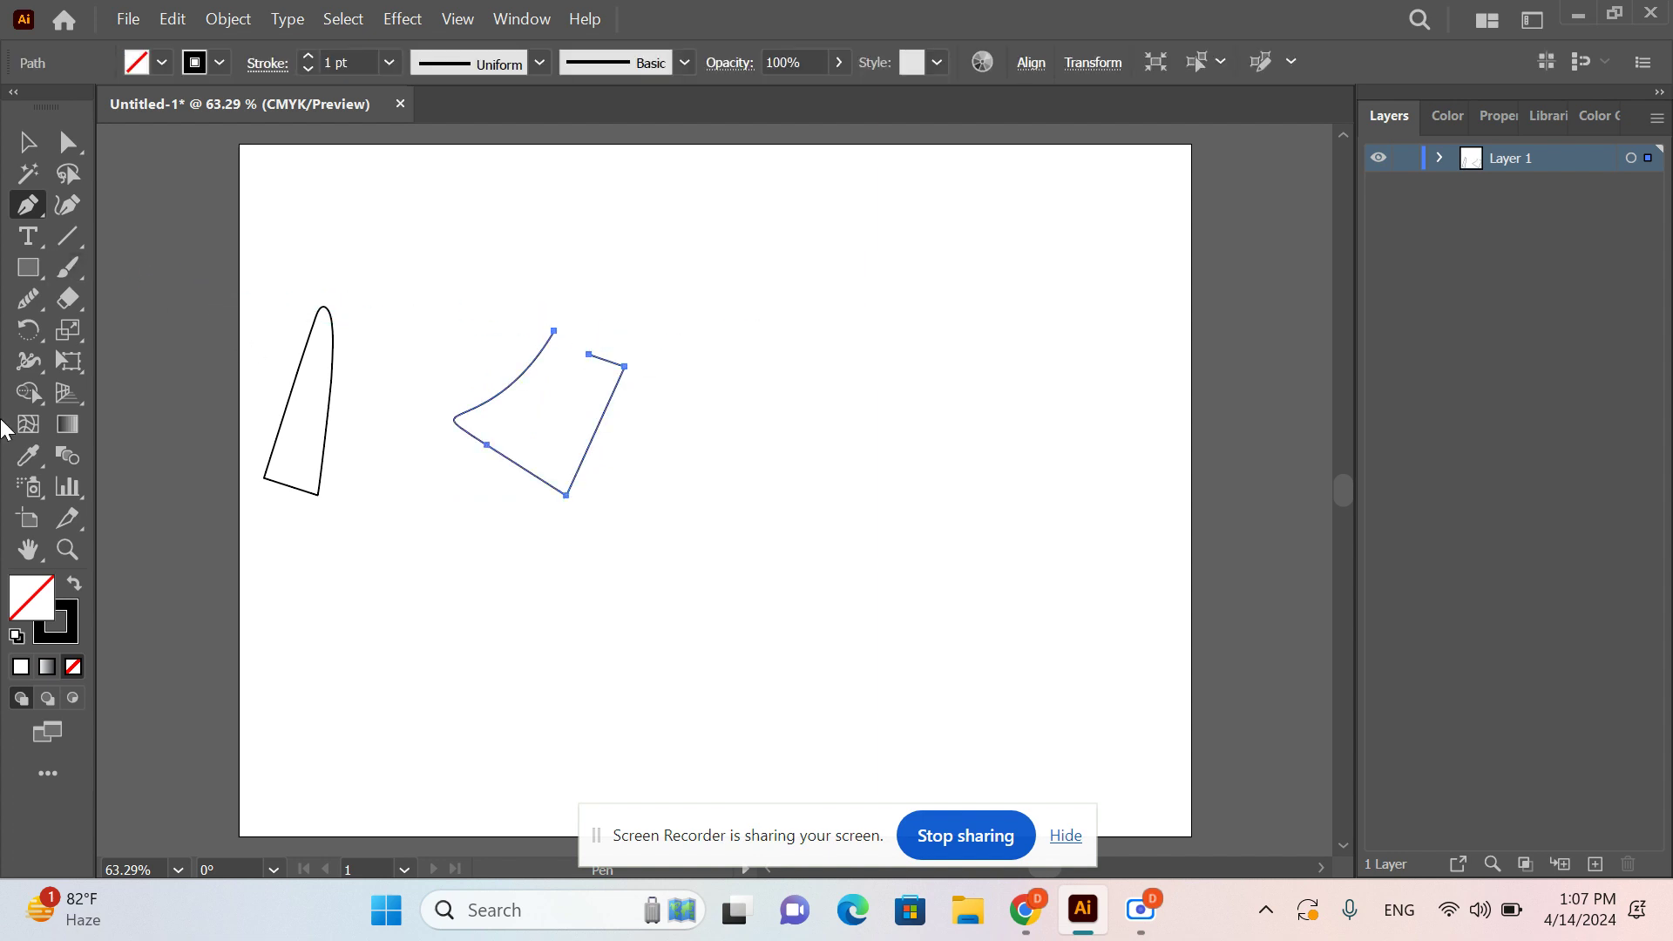
- Close the gap in the four-sided path's upper edge with the Join tool
click(29, 299)
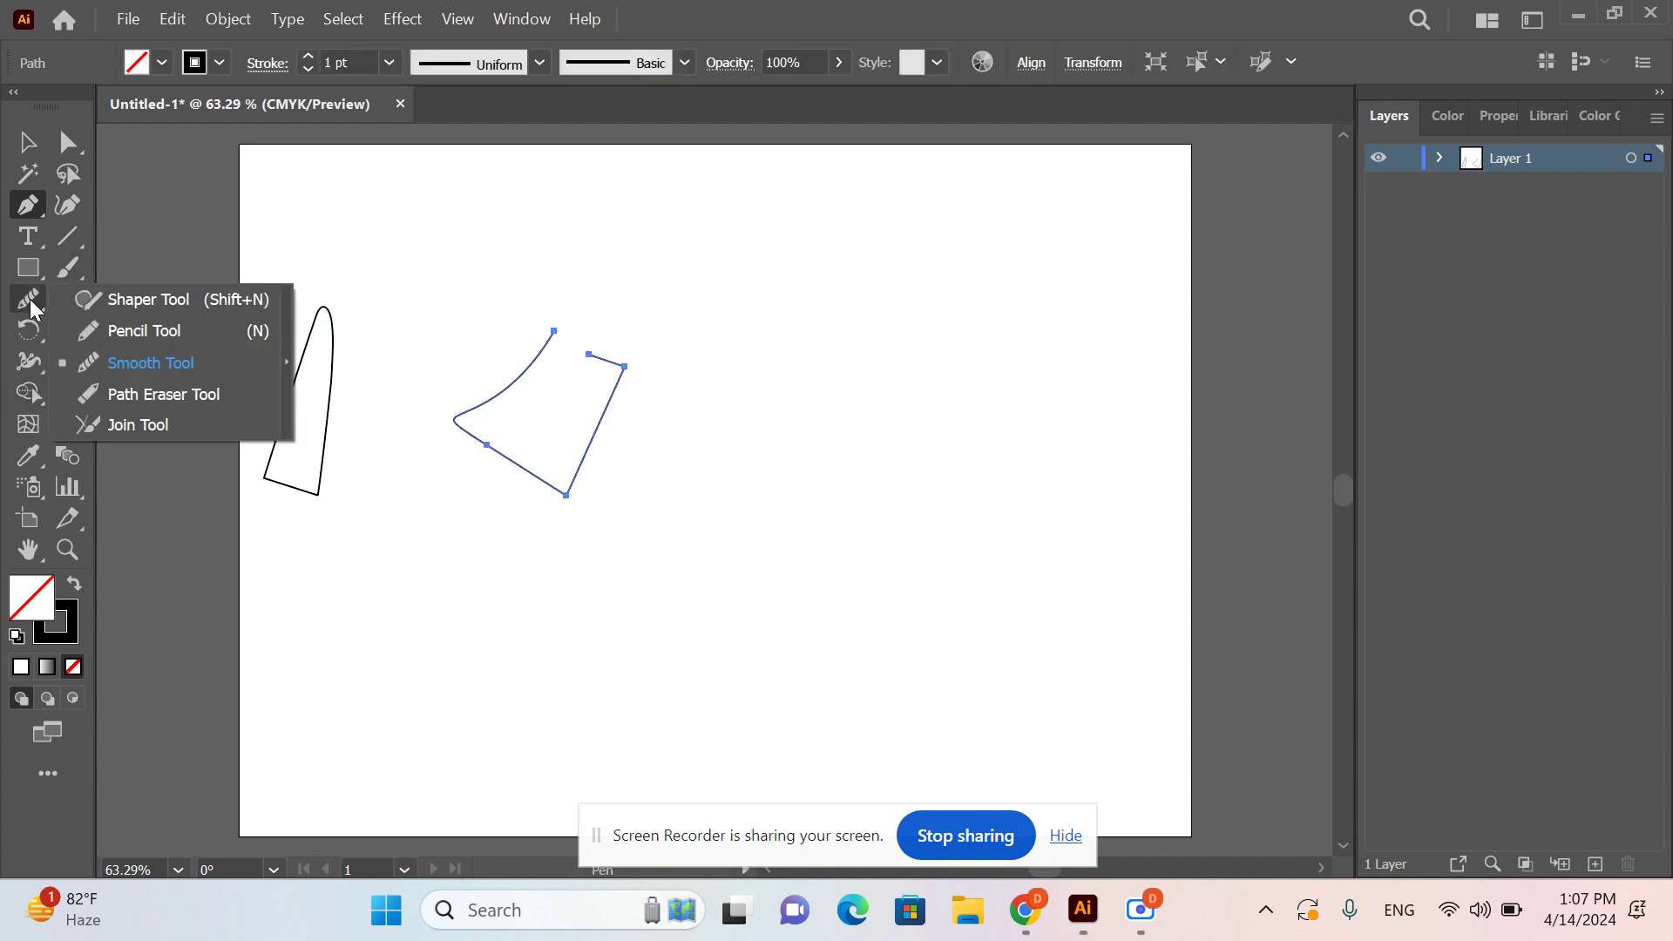
click(139, 424)
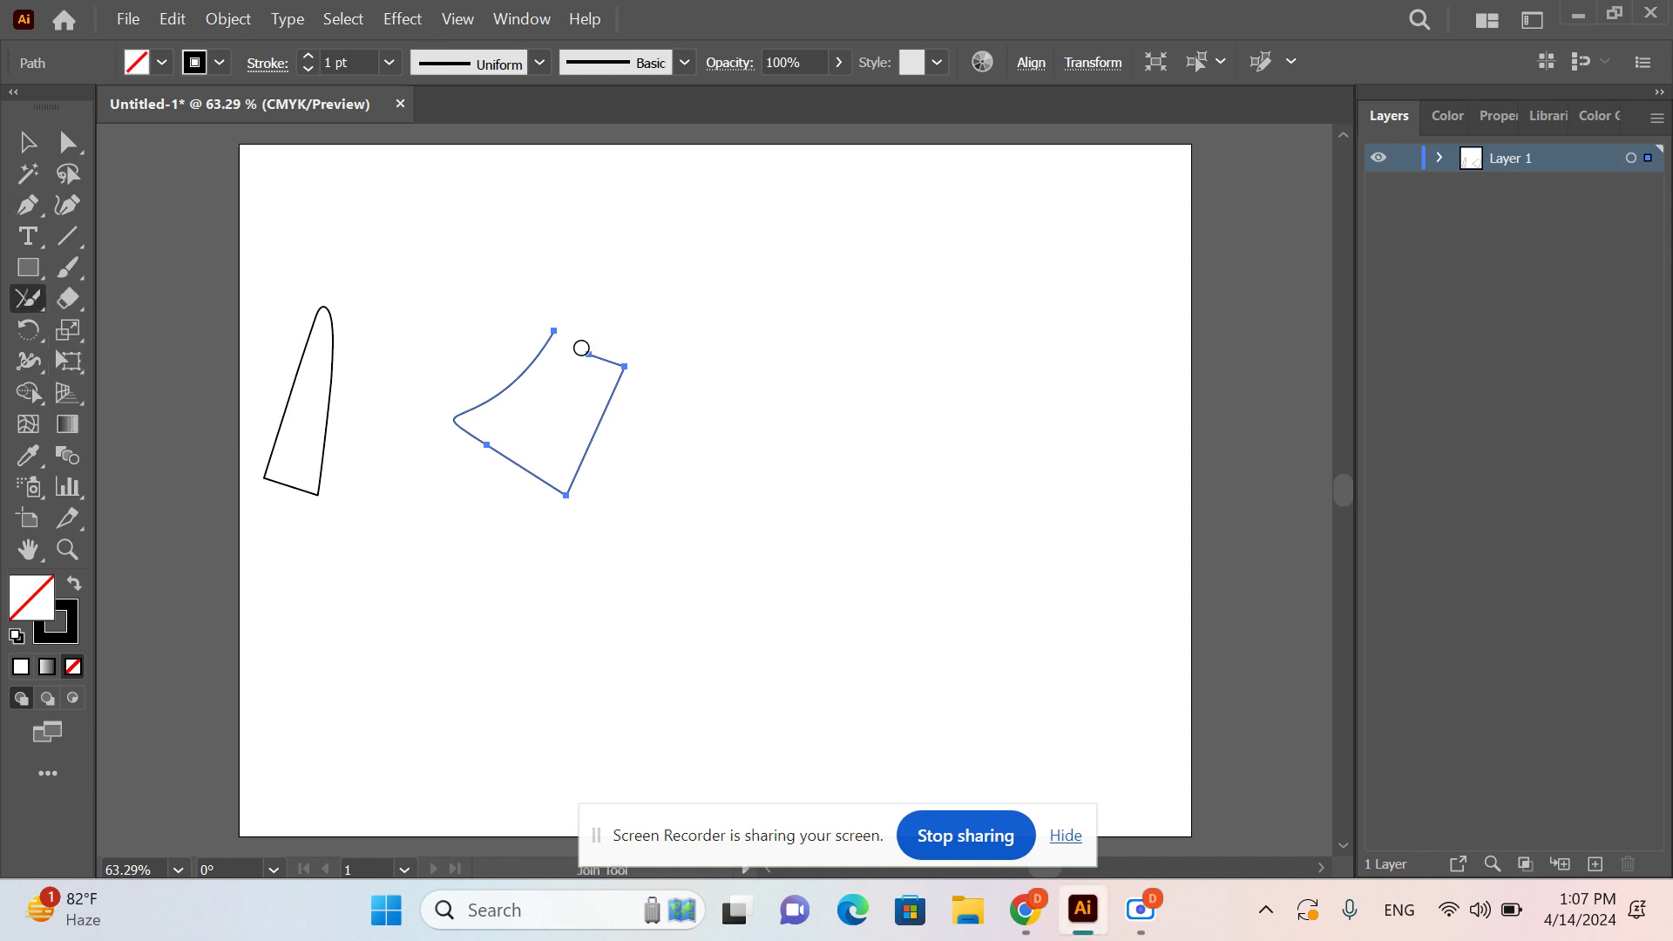
mouse_move(581, 348)
mouse_down()
mouse_move(550, 311)
mouse_move(595, 364)
mouse_up()
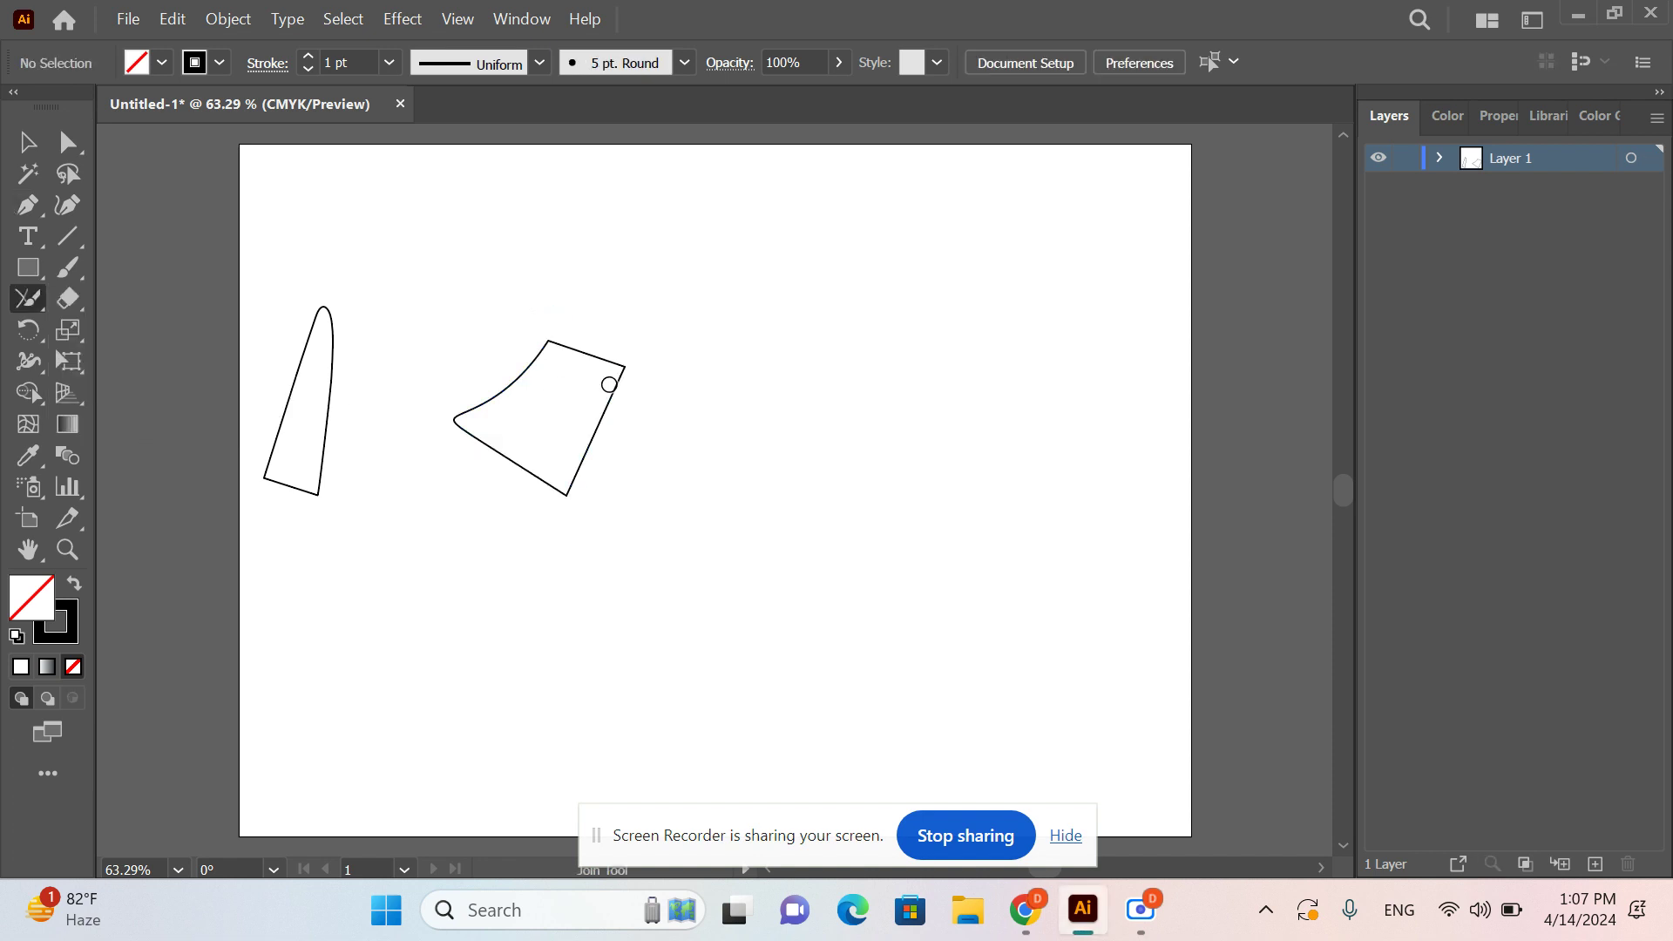
- Select the four-sided shape and erase its pointed left corner with the Path Eraser tool
mouse_move(40, 288)
mouse_down()
mouse_move(25, 288)
mouse_move(108, 391)
mouse_up()
drag(530, 312, 536, 407)
key(v)
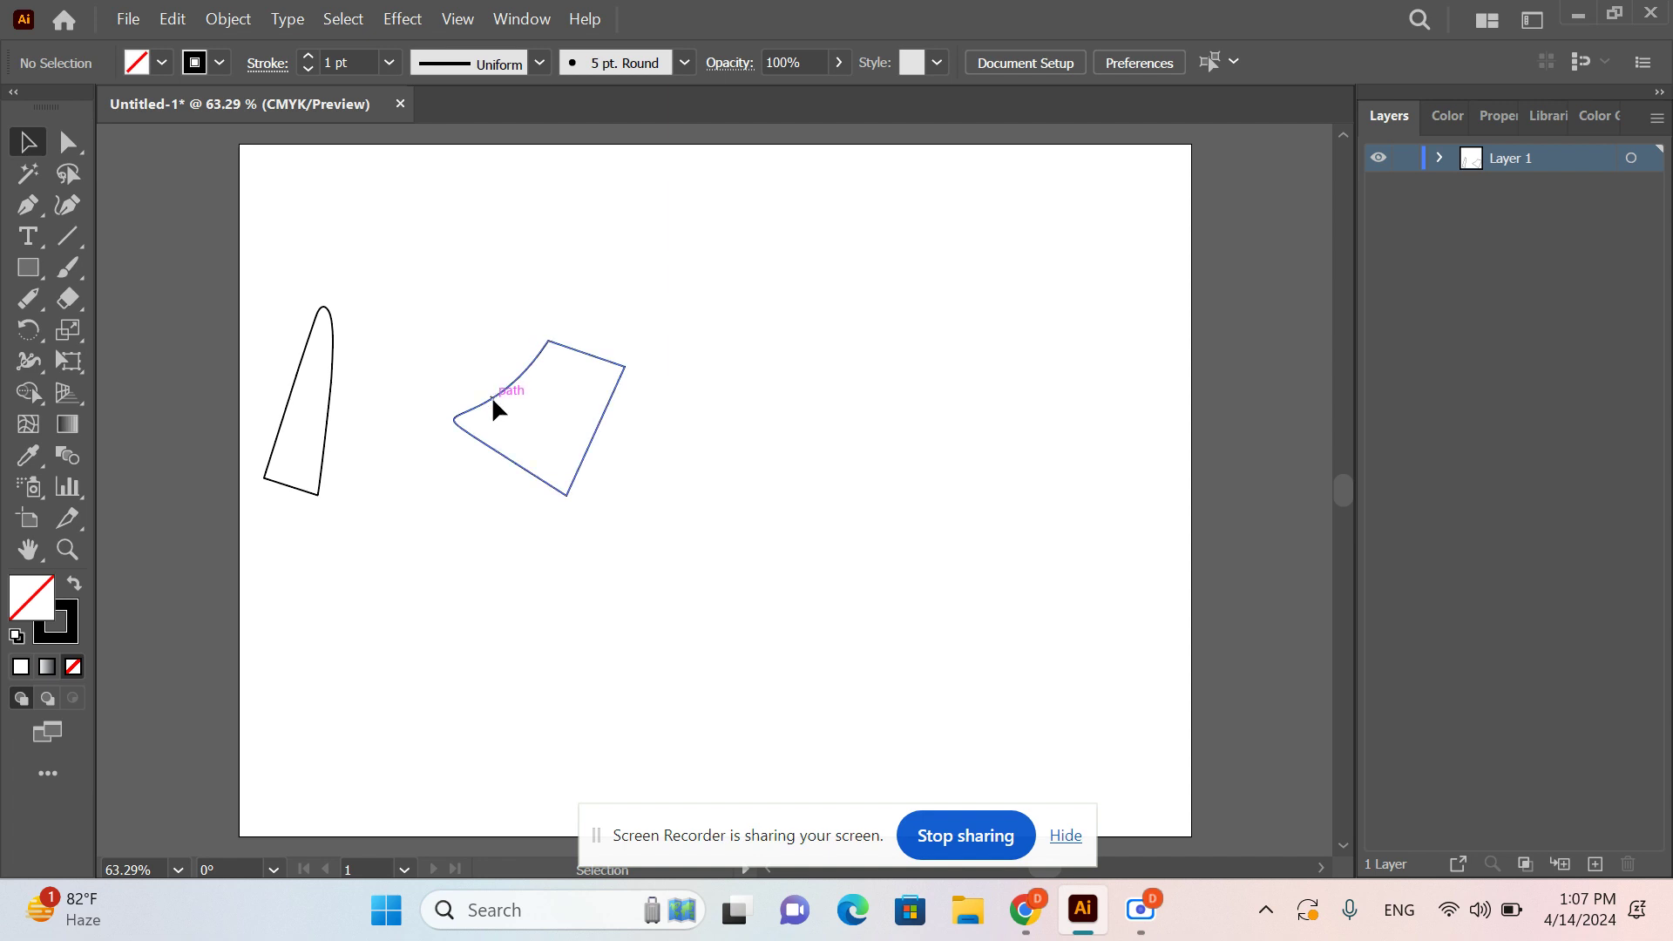
click(491, 395)
click(27, 299)
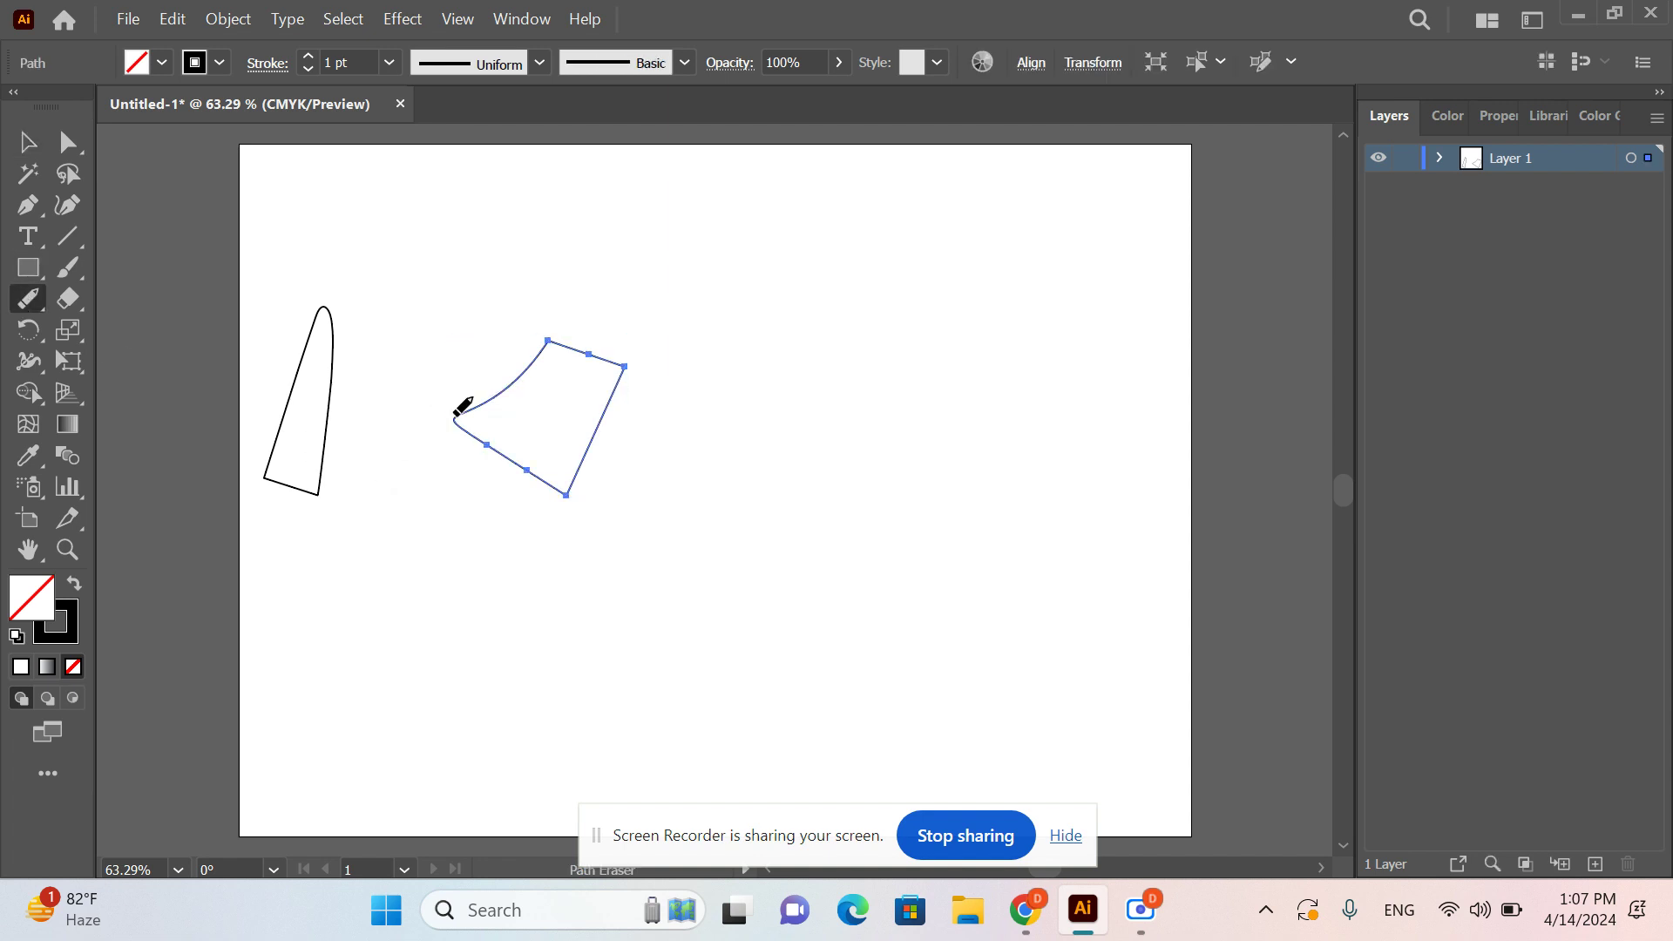
mouse_move(457, 414)
mouse_down()
mouse_move(500, 413)
mouse_move(478, 426)
mouse_move(470, 411)
mouse_move(515, 448)
mouse_move(497, 456)
mouse_move(494, 438)
mouse_up()
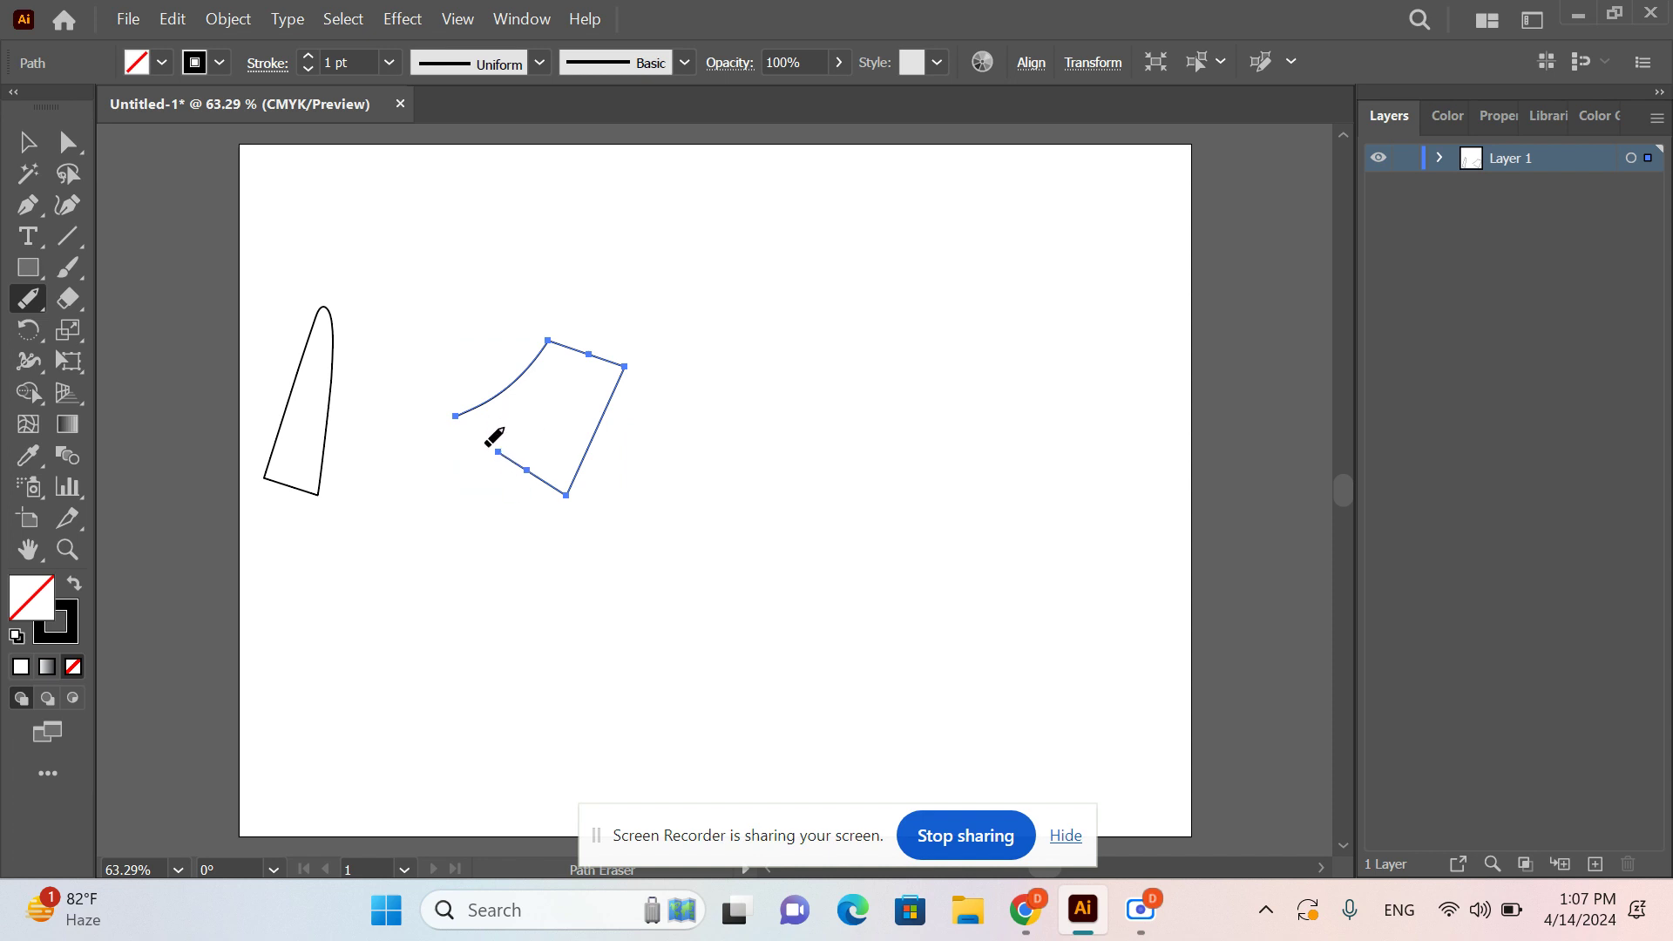
- Draw a large freehand looping curve across the two existing shapes with the Pencil tool
click(27, 302)
click(110, 331)
mouse_move(450, 199)
mouse_down()
mouse_move(665, 296)
mouse_move(434, 180)
mouse_move(408, 498)
mouse_move(337, 261)
mouse_up()
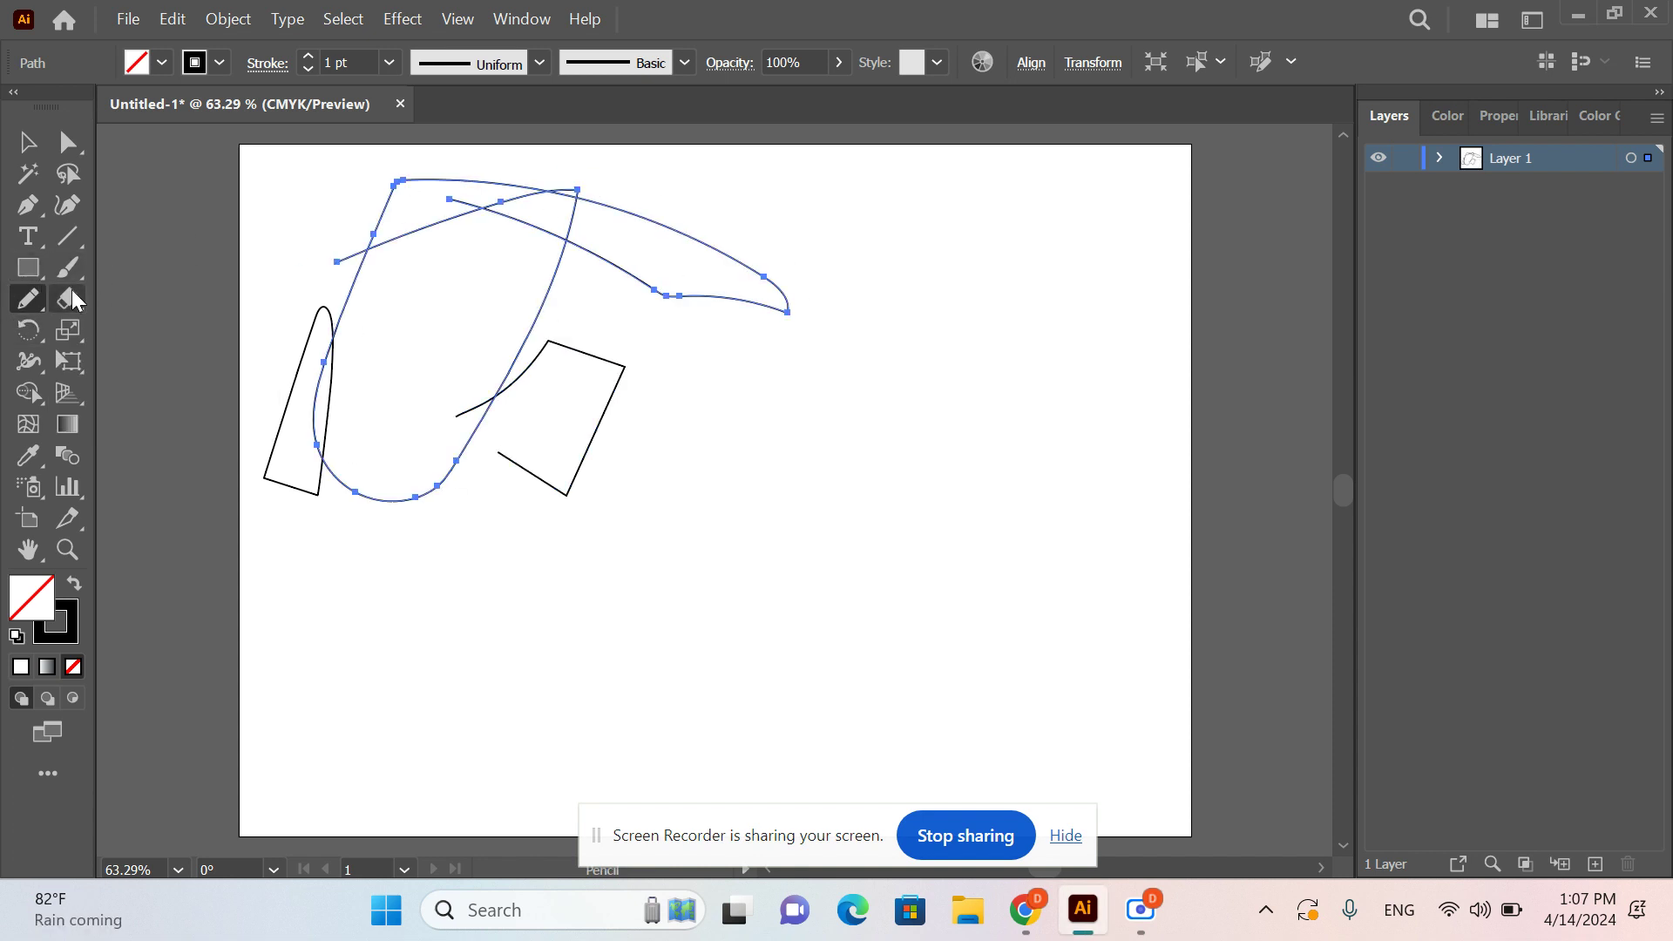
- Draw a narrow upright ellipse near the artboard's upper edge and a diagonal line beside the other shapes with the Shaper tool
drag(40, 296, 103, 292)
mouse_move(490, 373)
mouse_down()
mouse_move(467, 299)
mouse_move(454, 342)
mouse_up()
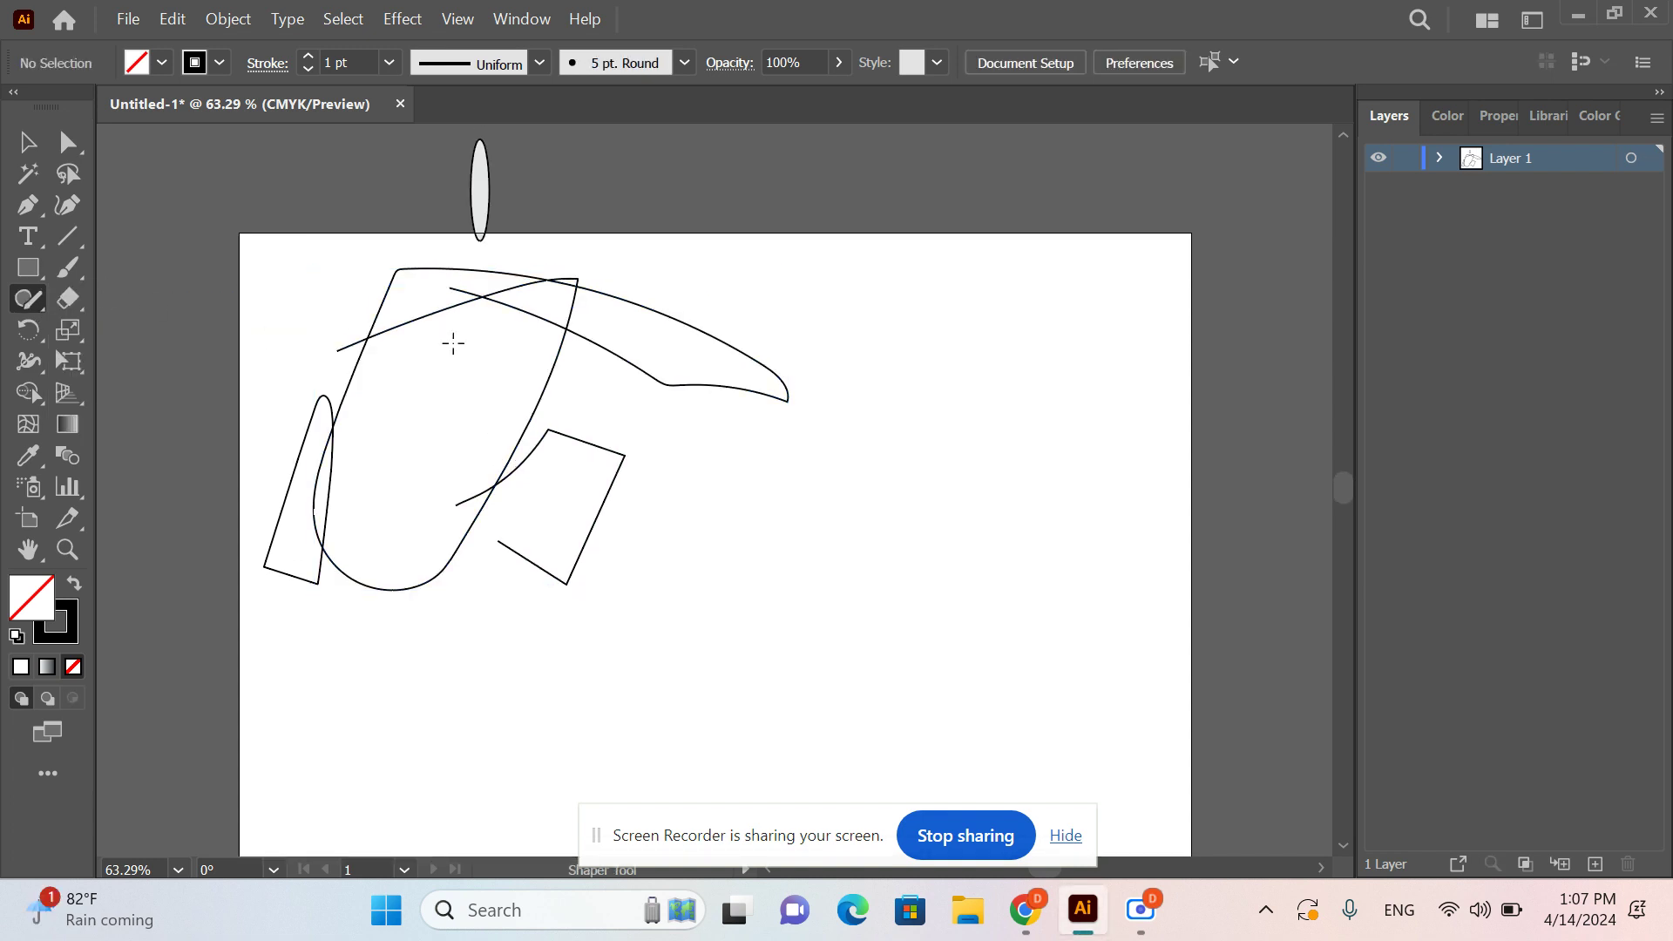
drag(886, 526, 965, 593)
- Scribble over the open four-sided shape with the Shaper tool to remove it
mouse_move(771, 563)
mouse_down()
mouse_move(636, 463)
mouse_move(692, 479)
mouse_up()
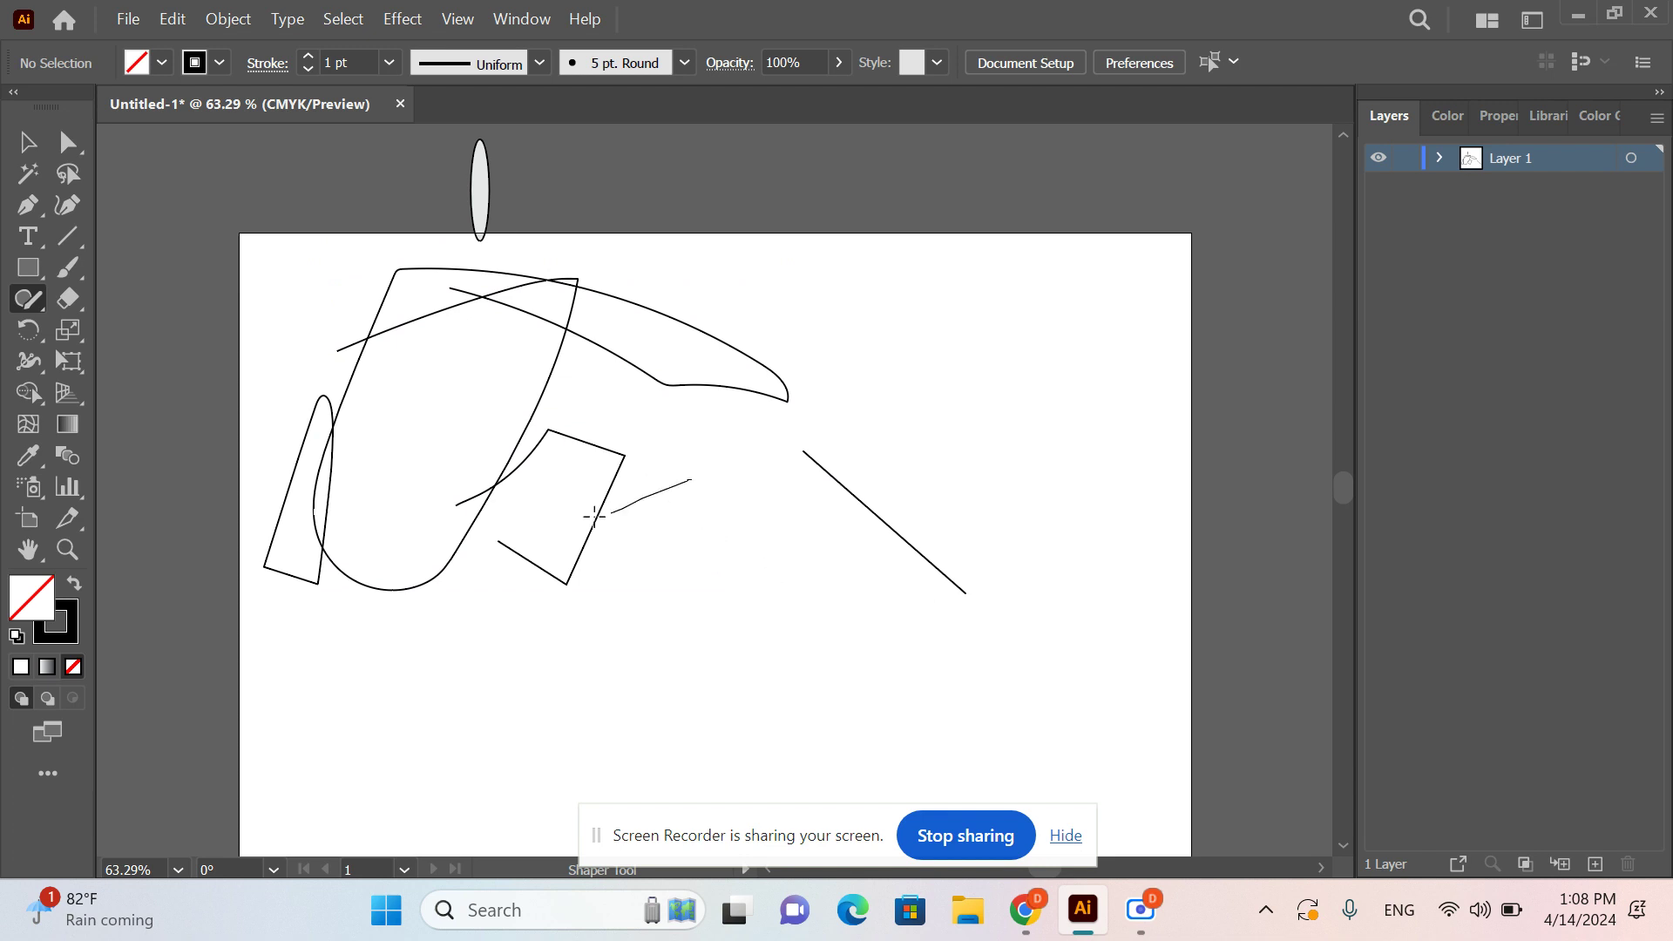
mouse_move(594, 516)
mouse_down()
mouse_move(692, 410)
mouse_move(758, 575)
mouse_up()
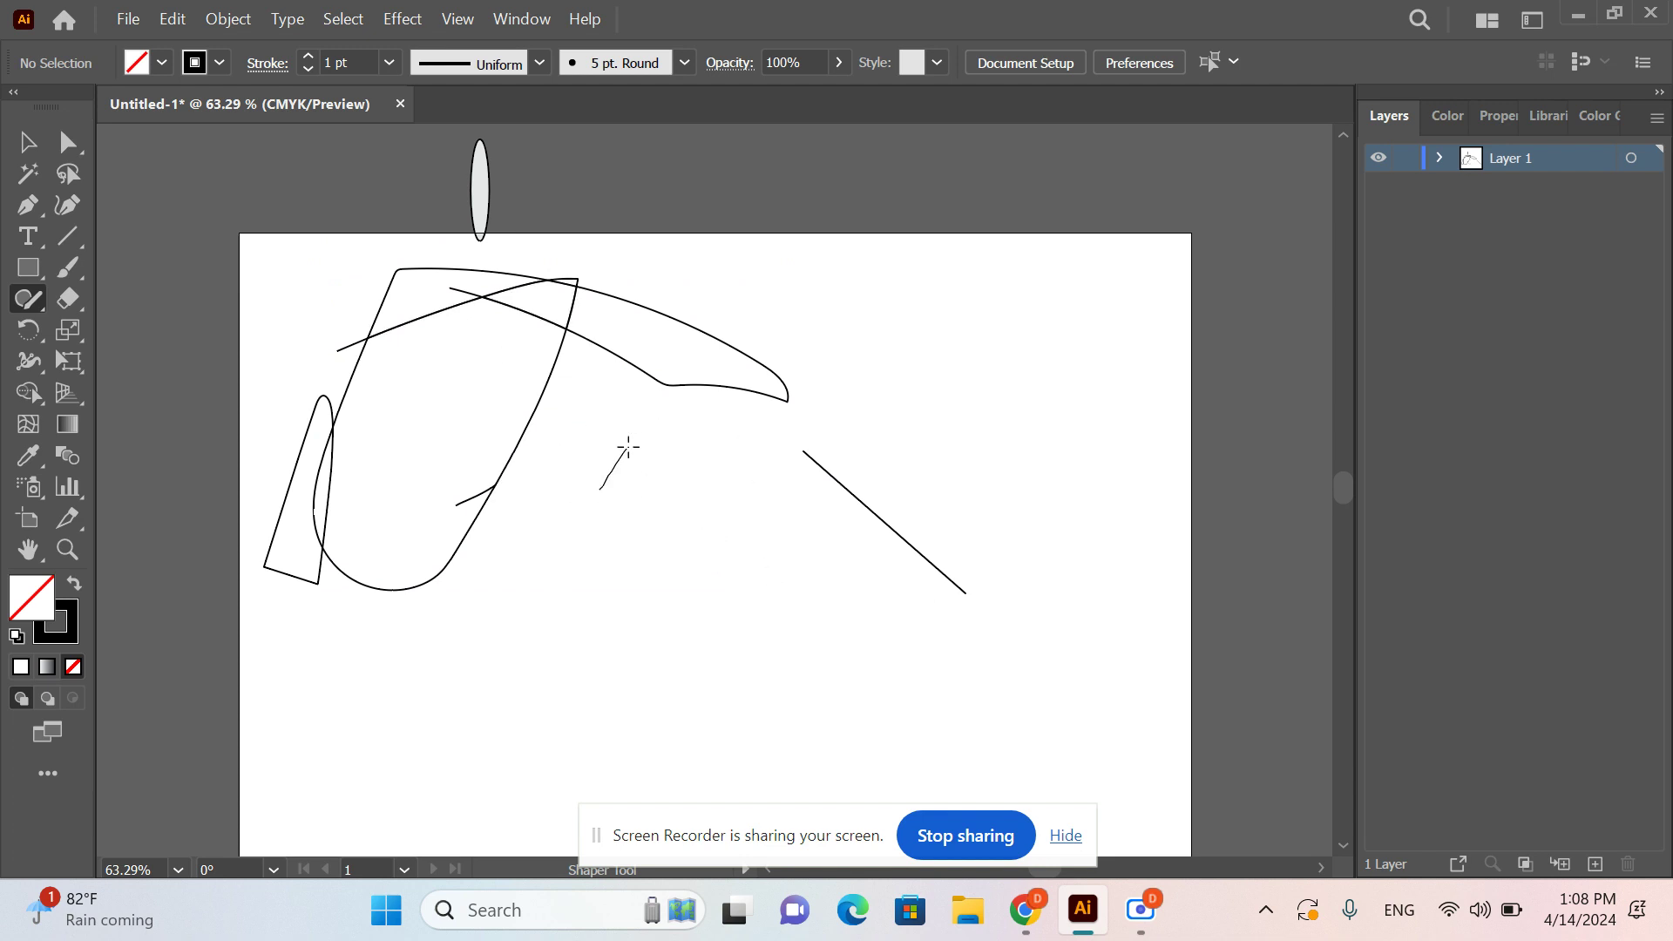
drag(607, 487, 597, 497)
- Sketch more Shaper tool shapes: a line through the narrow ellipse, two rectangles, a wide ellipse and a tilted ellipse
drag(479, 171, 530, 340)
mouse_move(642, 555)
mouse_down()
mouse_move(605, 446)
mouse_move(604, 535)
mouse_move(650, 543)
mouse_up()
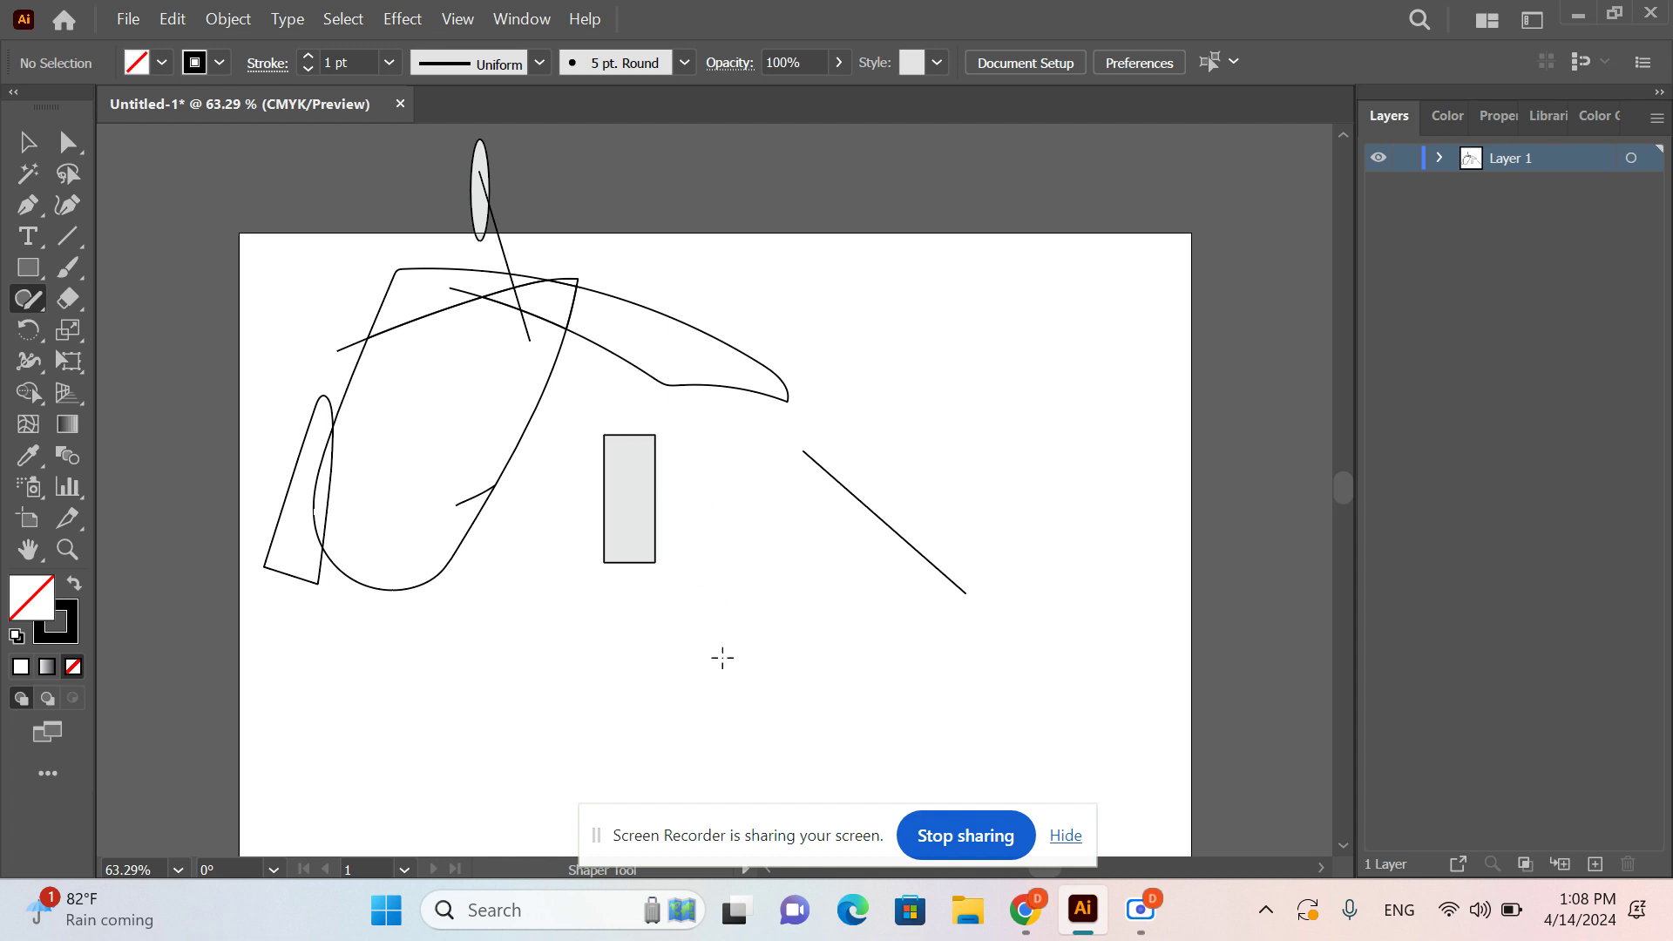
mouse_move(722, 658)
mouse_down()
mouse_move(941, 702)
mouse_move(683, 688)
mouse_move(715, 627)
mouse_up()
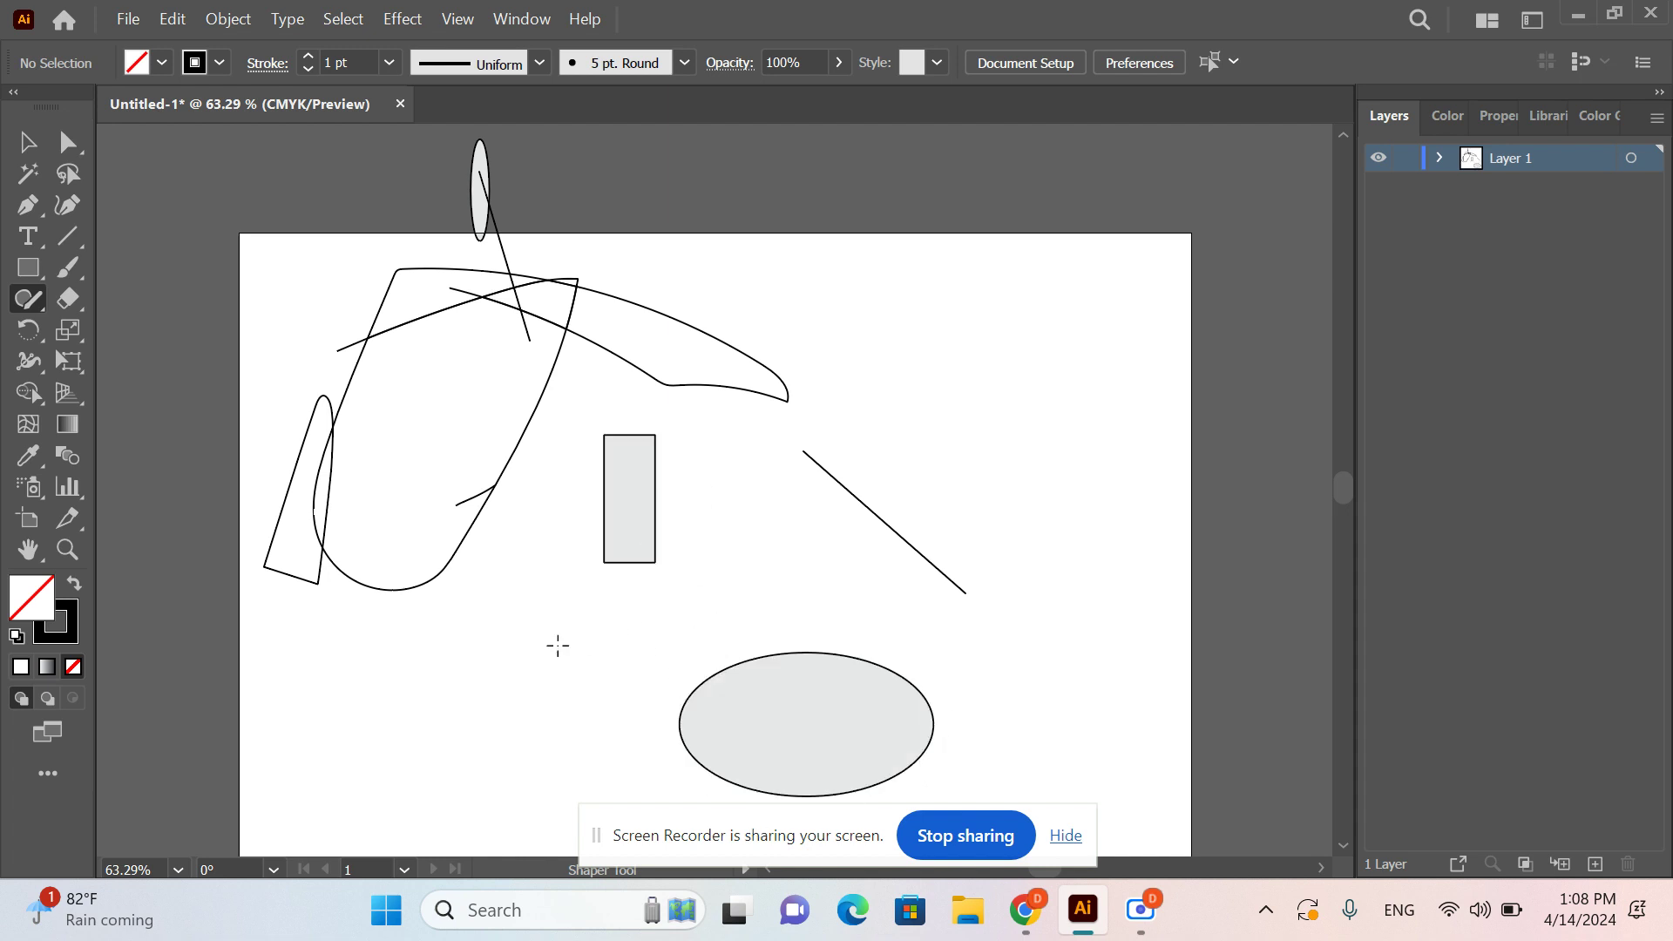
mouse_move(472, 656)
mouse_down()
mouse_move(384, 667)
mouse_move(485, 617)
mouse_move(484, 673)
mouse_move(347, 666)
mouse_move(384, 613)
mouse_up()
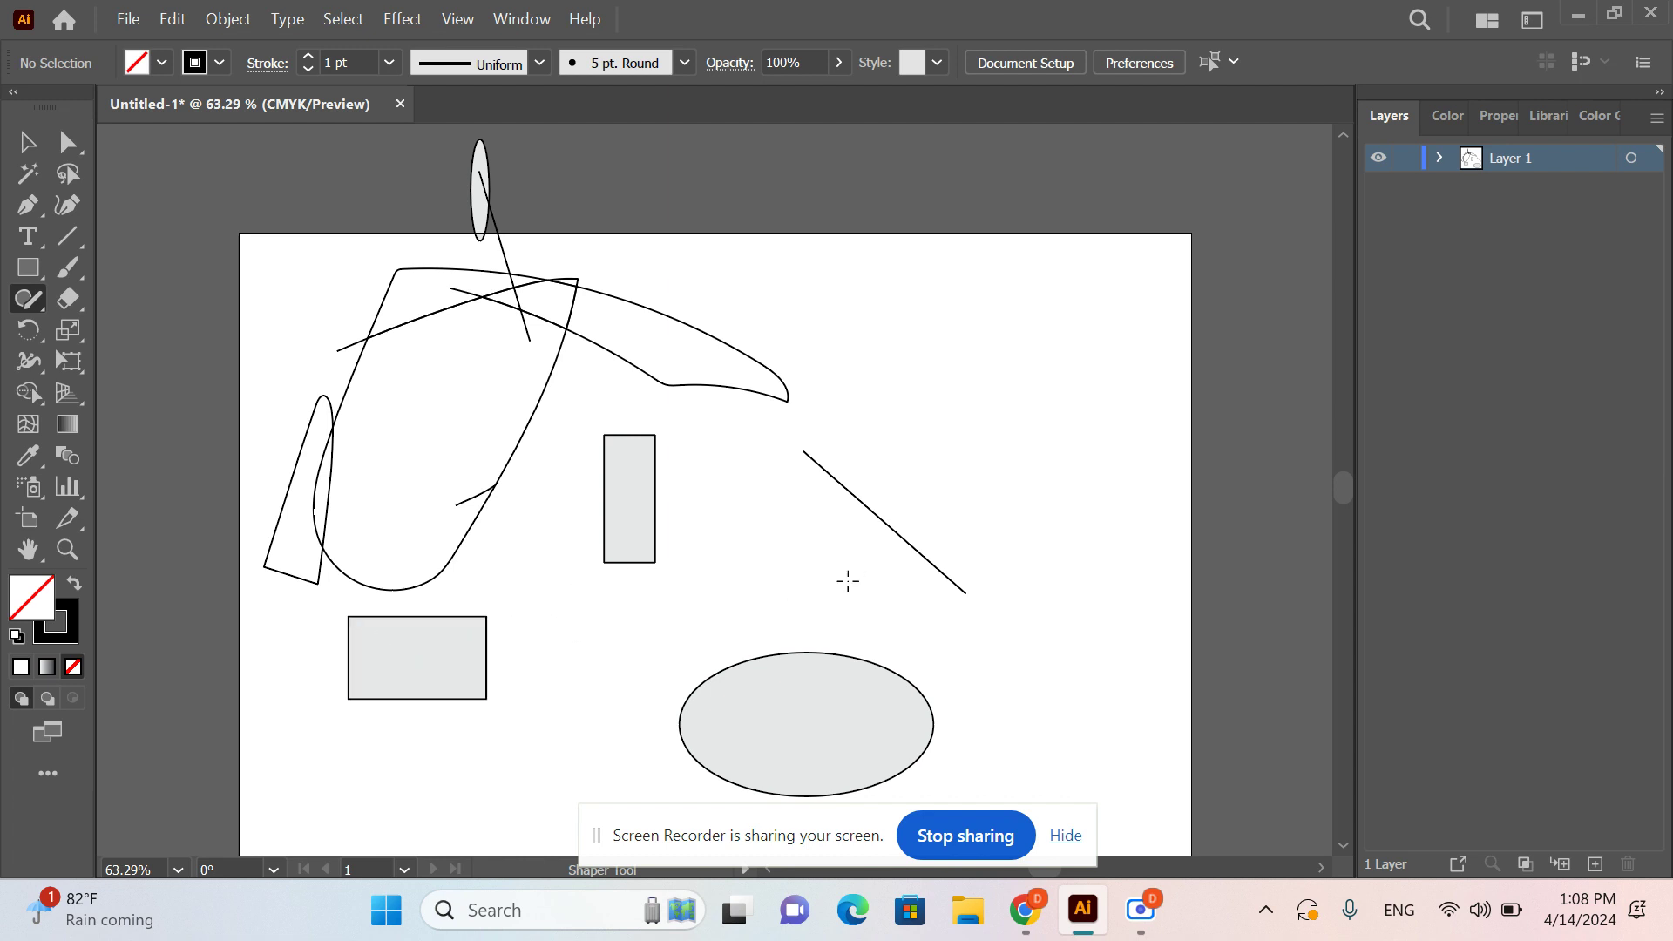
mouse_move(848, 581)
mouse_down()
mouse_move(745, 519)
mouse_move(745, 458)
mouse_move(845, 575)
mouse_up()
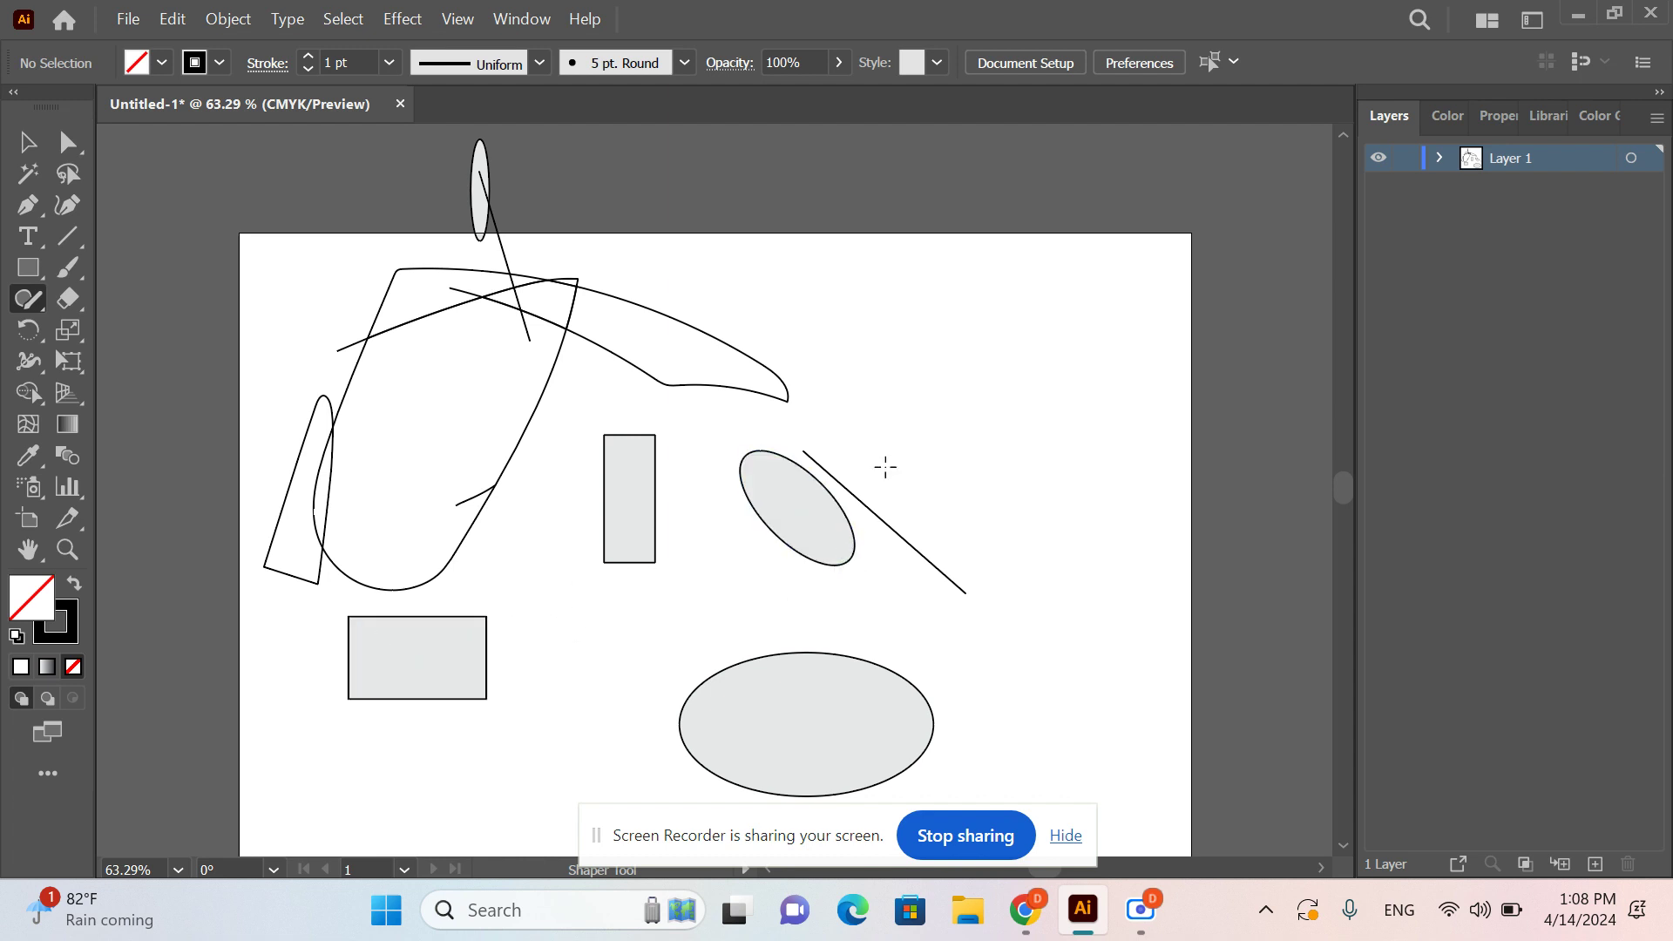
mouse_move(915, 312)
mouse_down()
mouse_move(1030, 445)
mouse_move(891, 442)
mouse_move(969, 279)
mouse_up()
- Select all the drawn artwork and delete it to clear the artboard
click(66, 300)
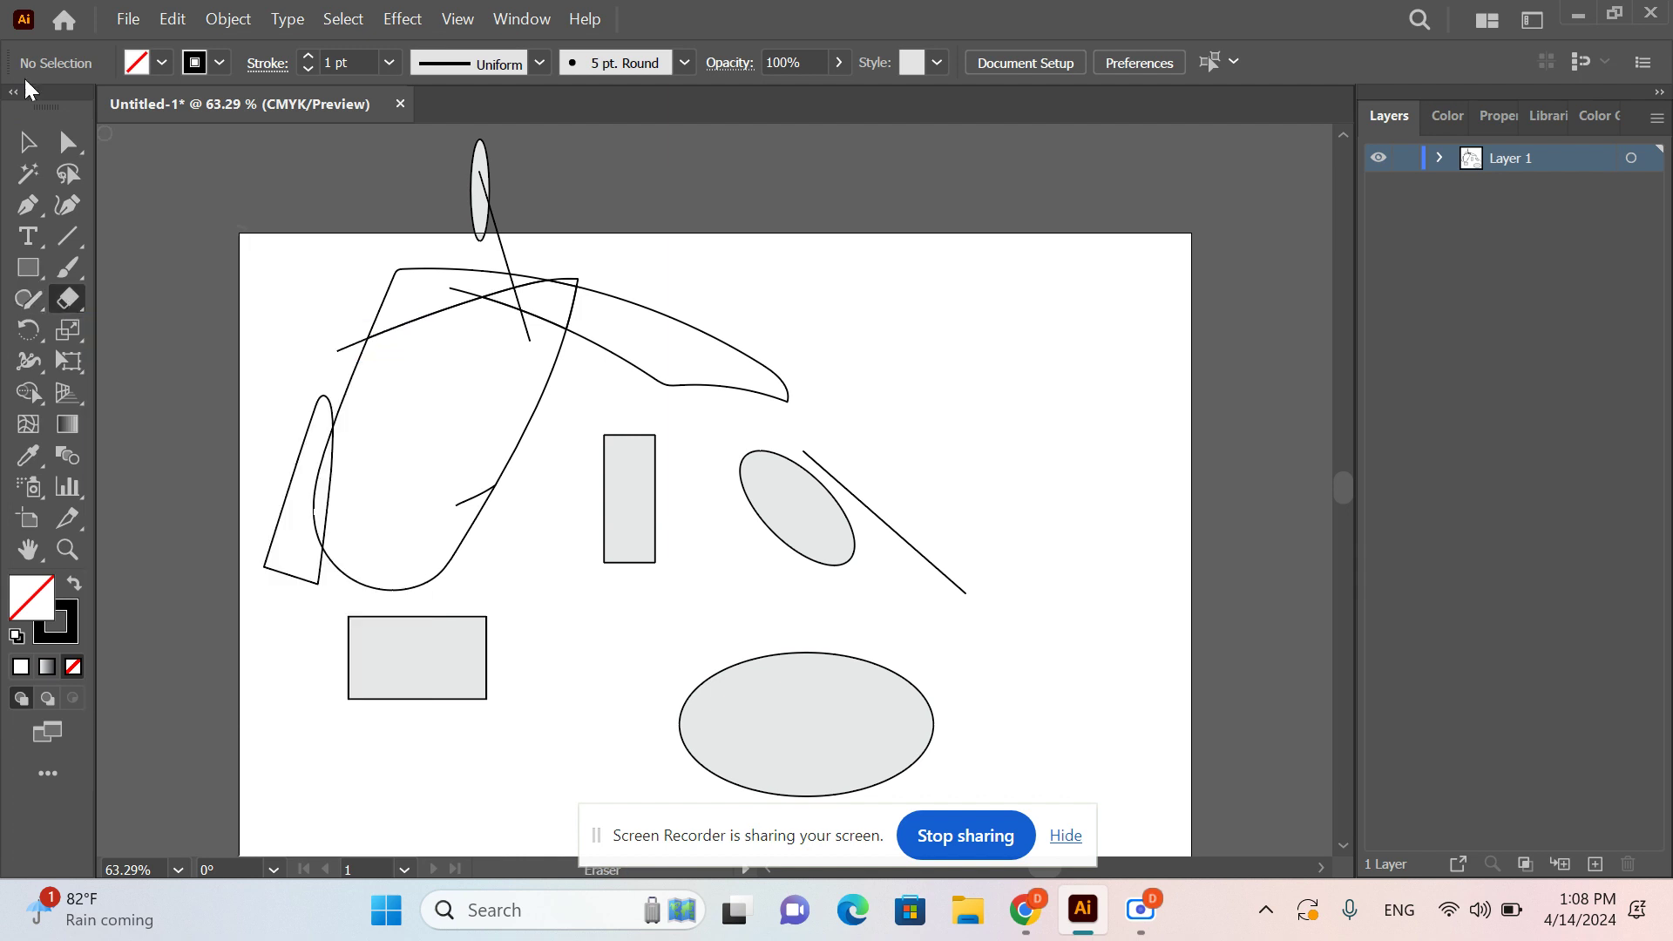
click(26, 145)
mouse_move(273, 152)
mouse_down()
mouse_move(799, 598)
mouse_move(880, 729)
mouse_up()
key(Delete)
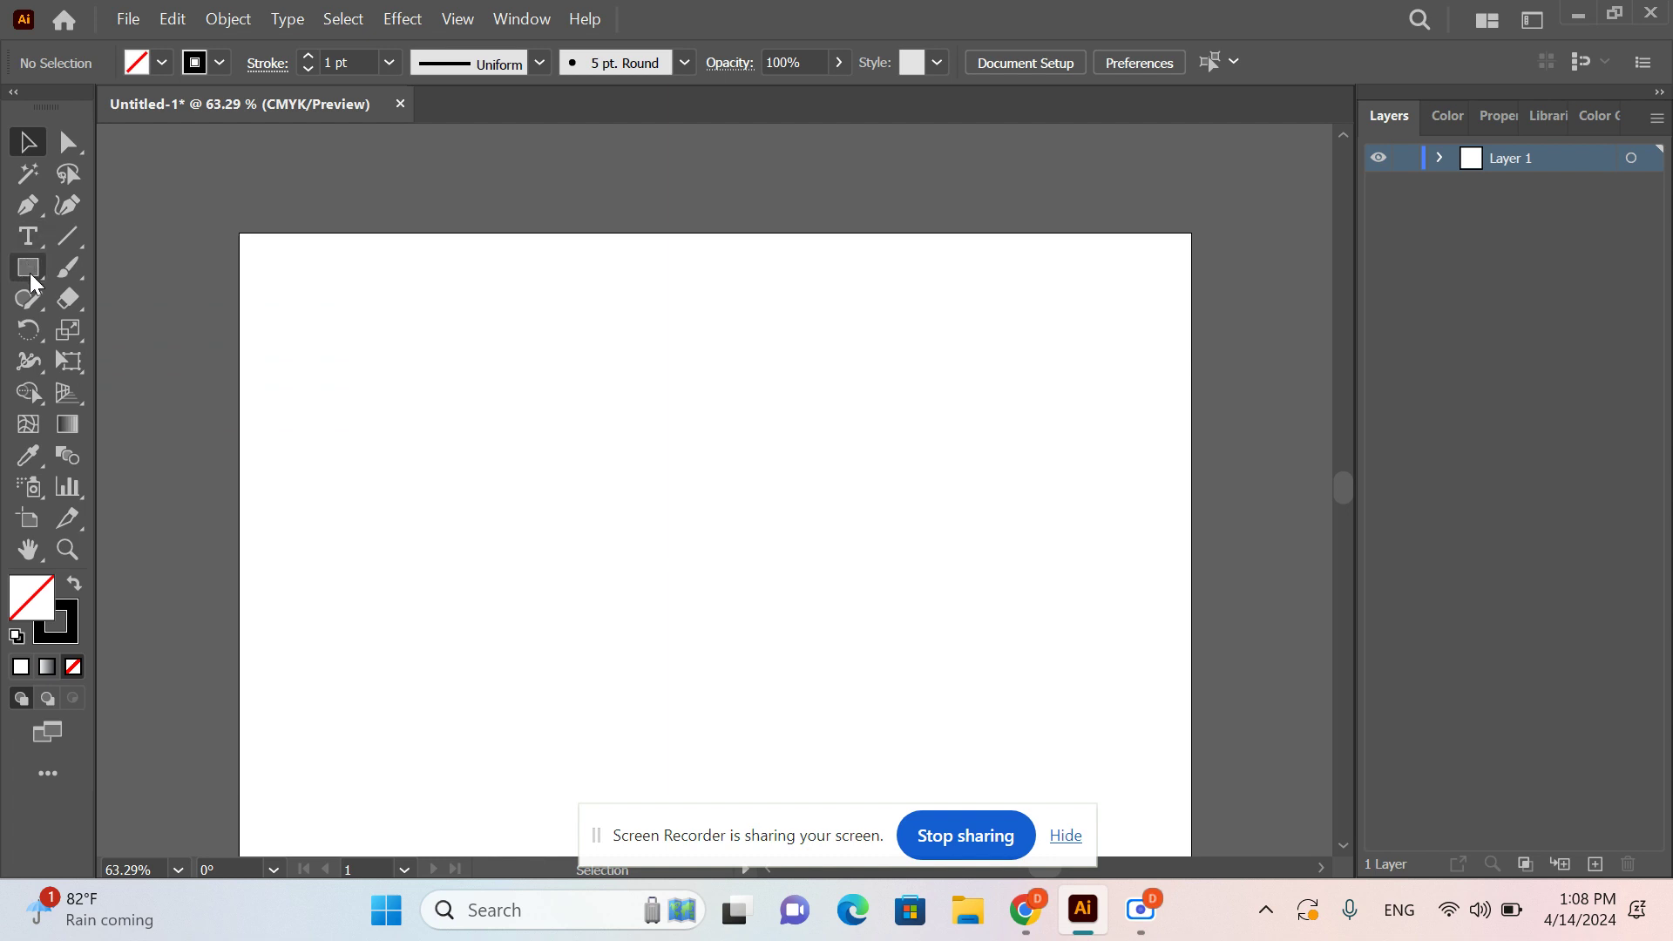
- Draw a circle with the Ellipse tool in the artboard's upper left area and move it slightly down and right
click(29, 273)
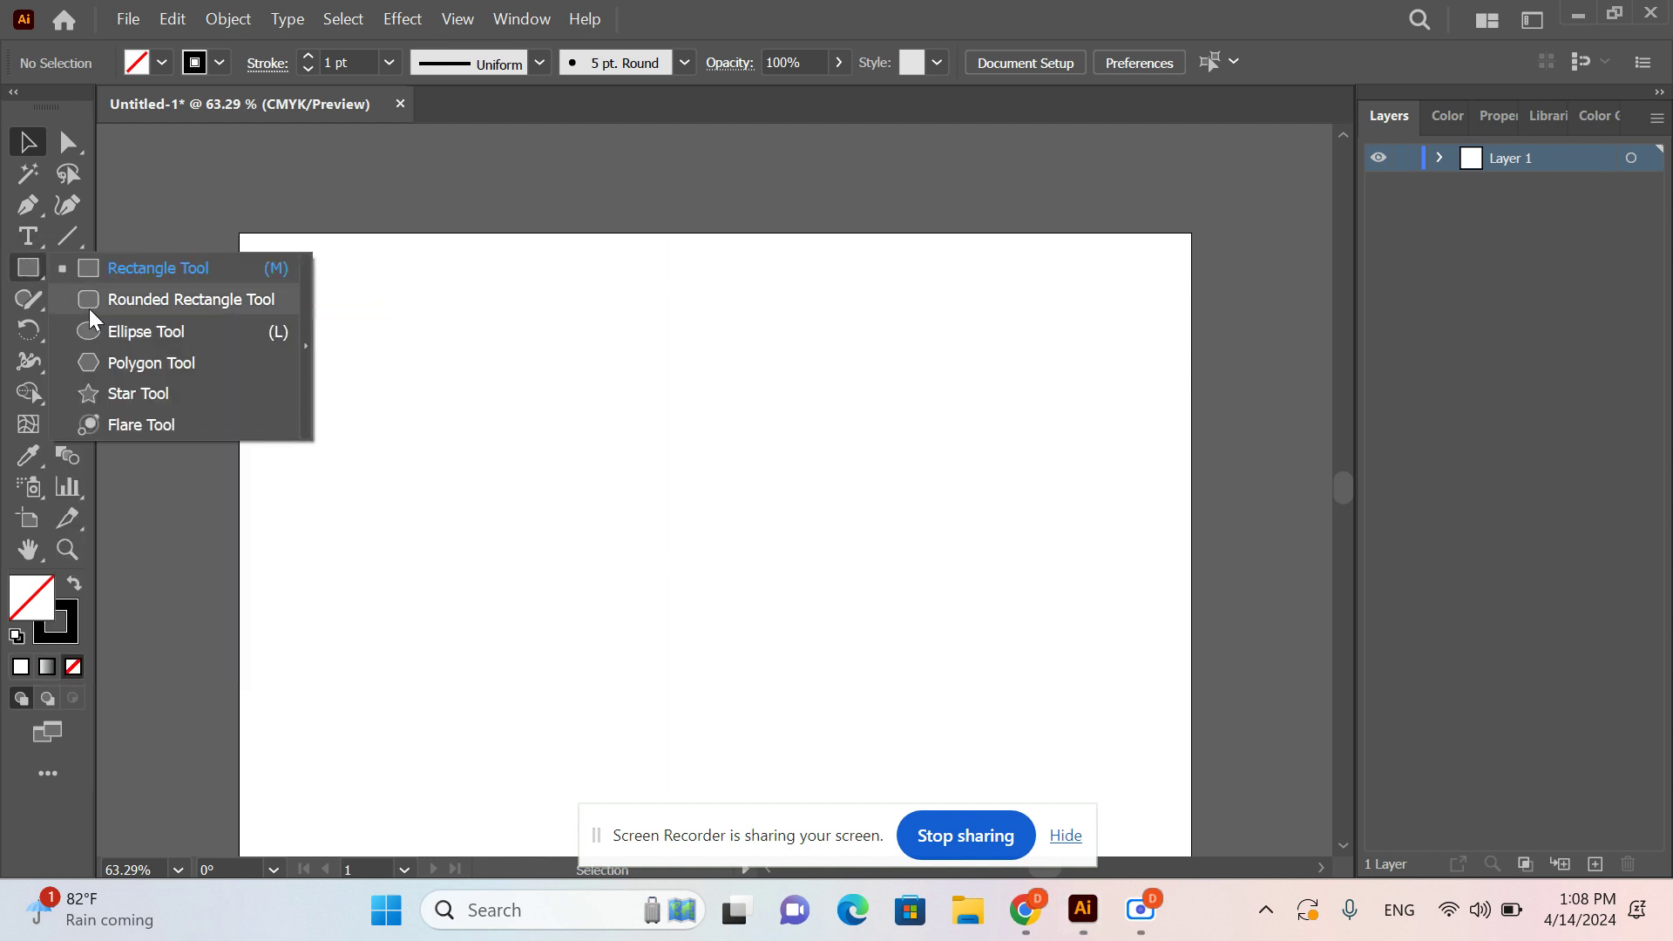
click(102, 332)
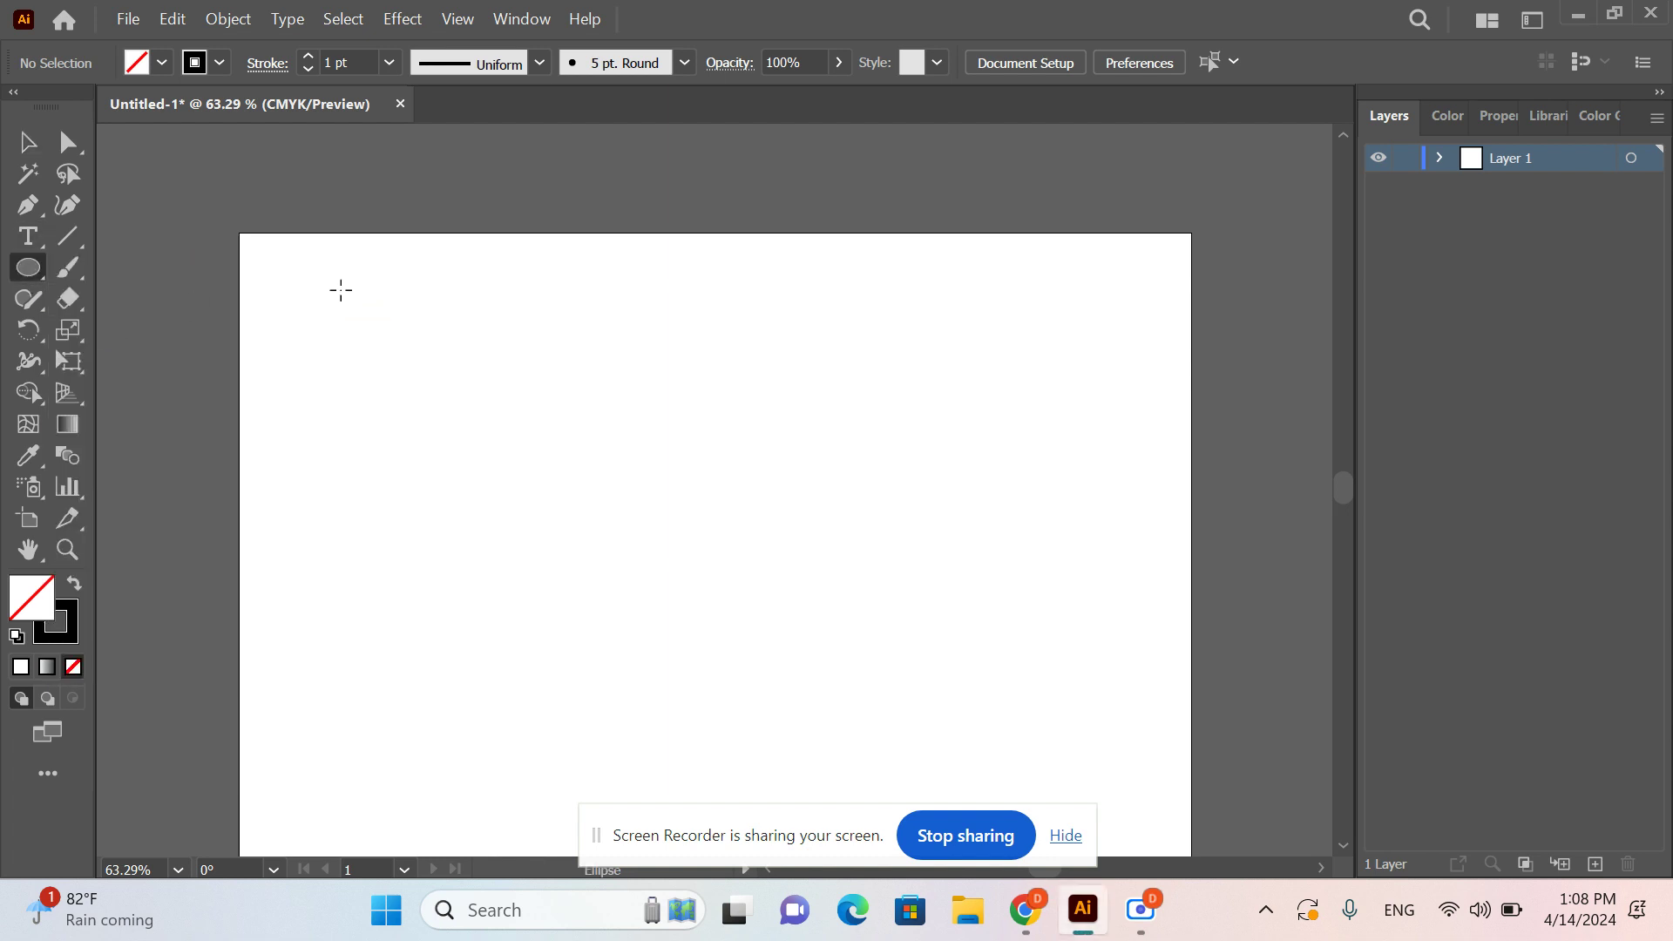
drag(390, 323, 455, 400)
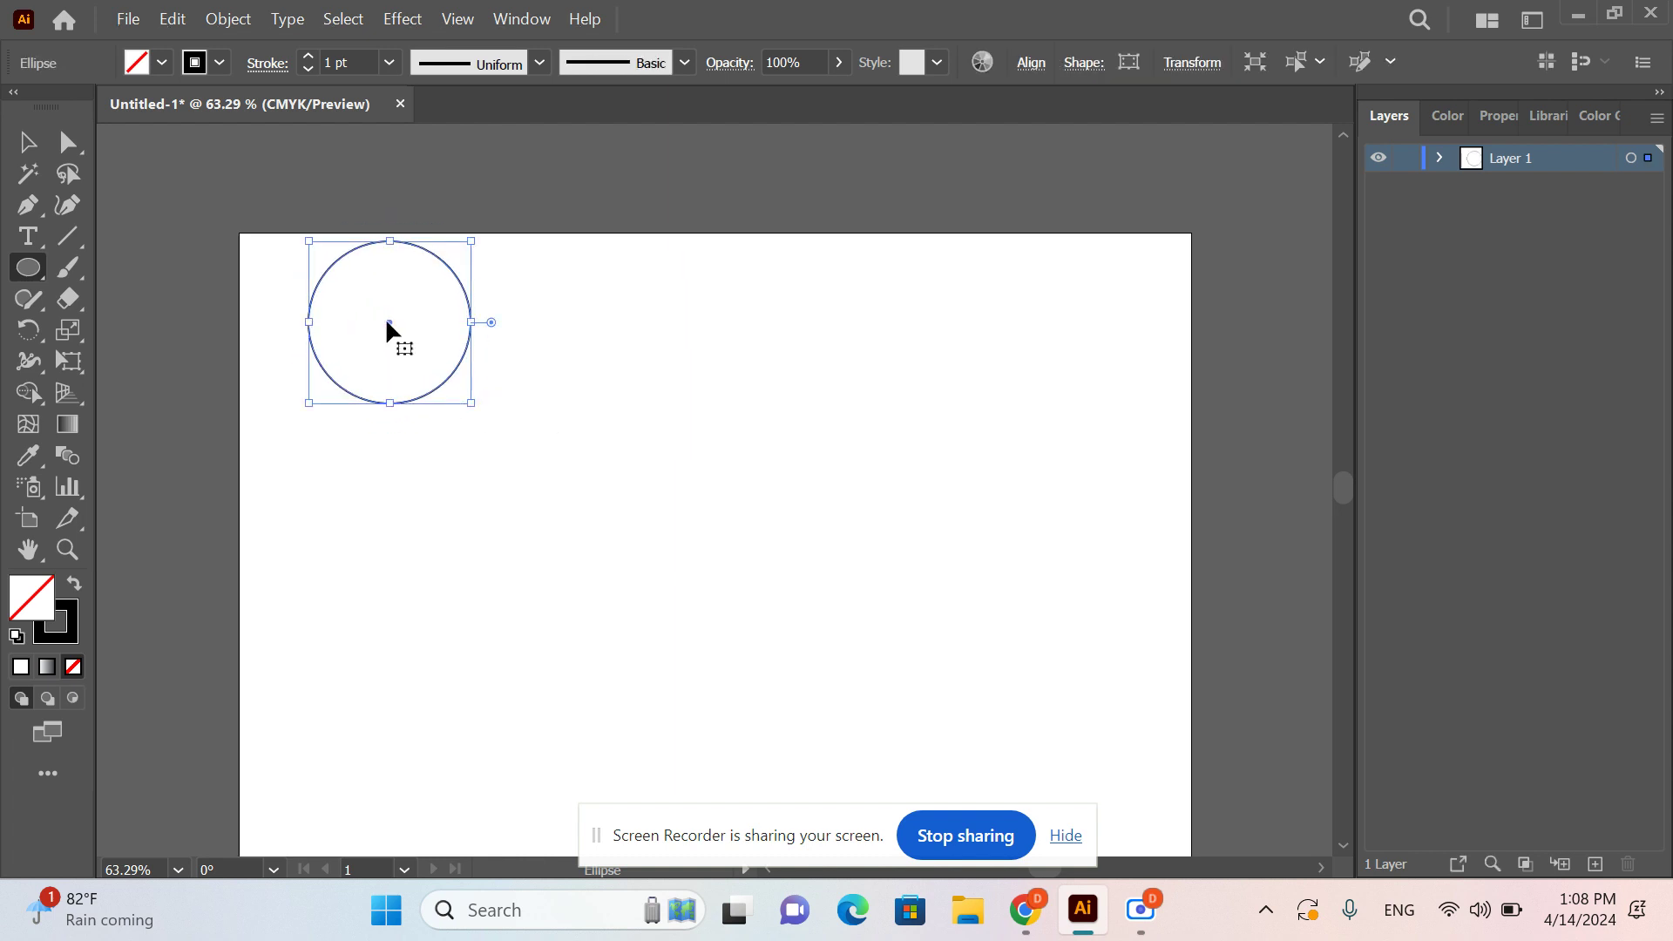
drag(389, 323, 495, 395)
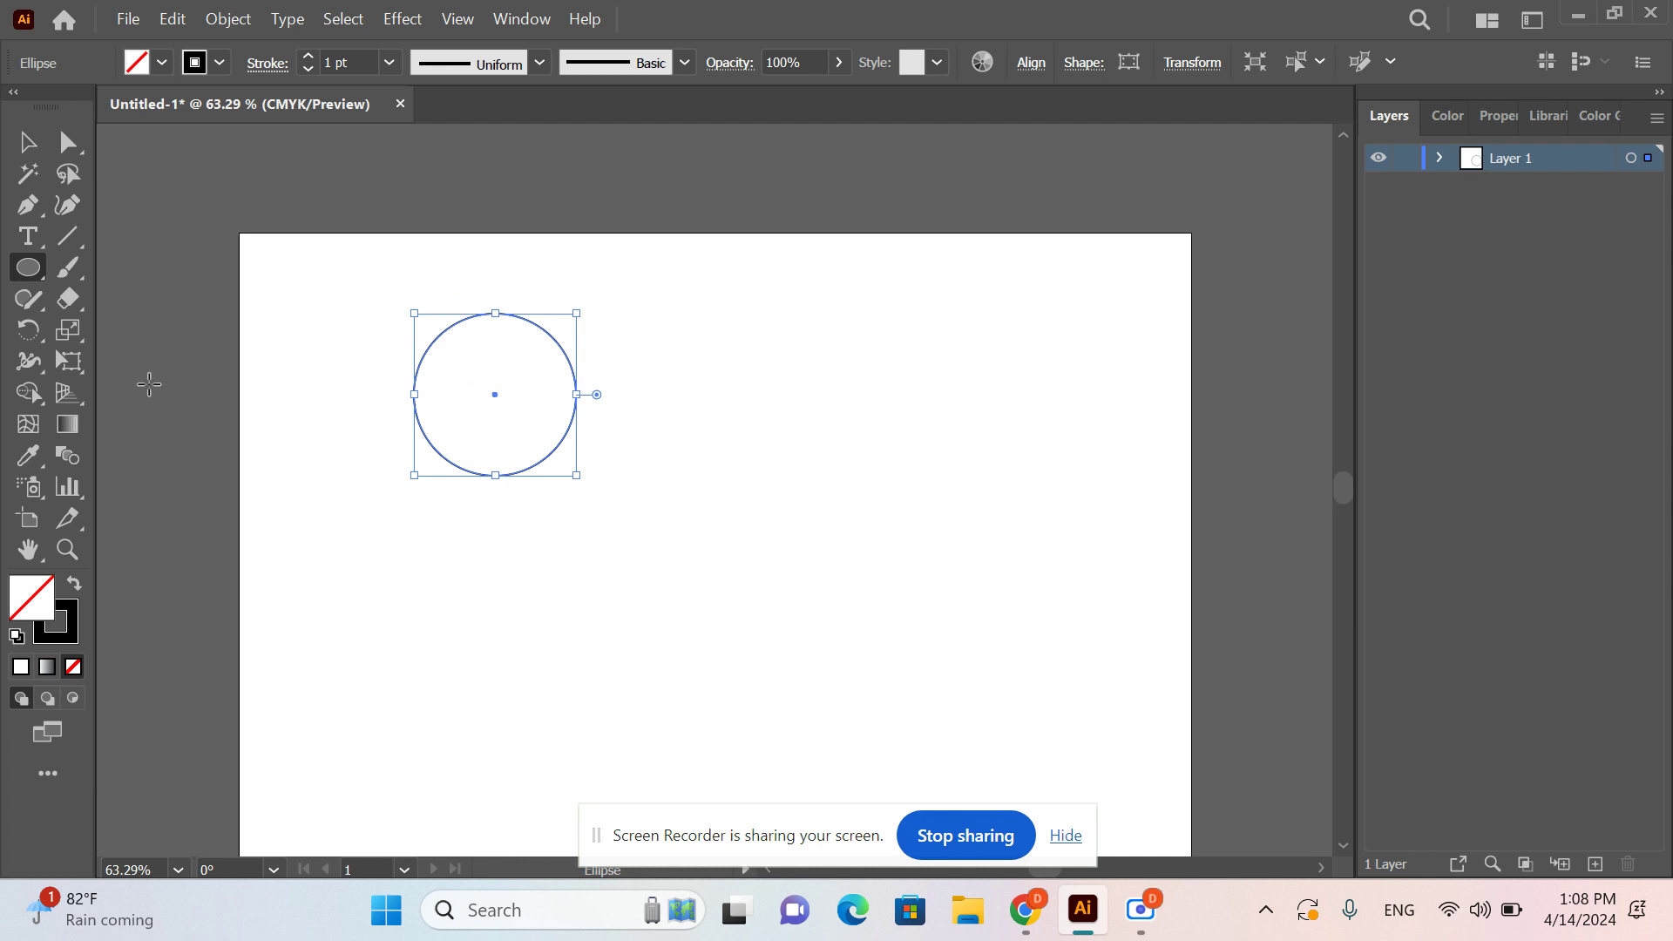
- Fill the circle with blue, colour 002BFF
double_click(32, 603)
click(824, 407)
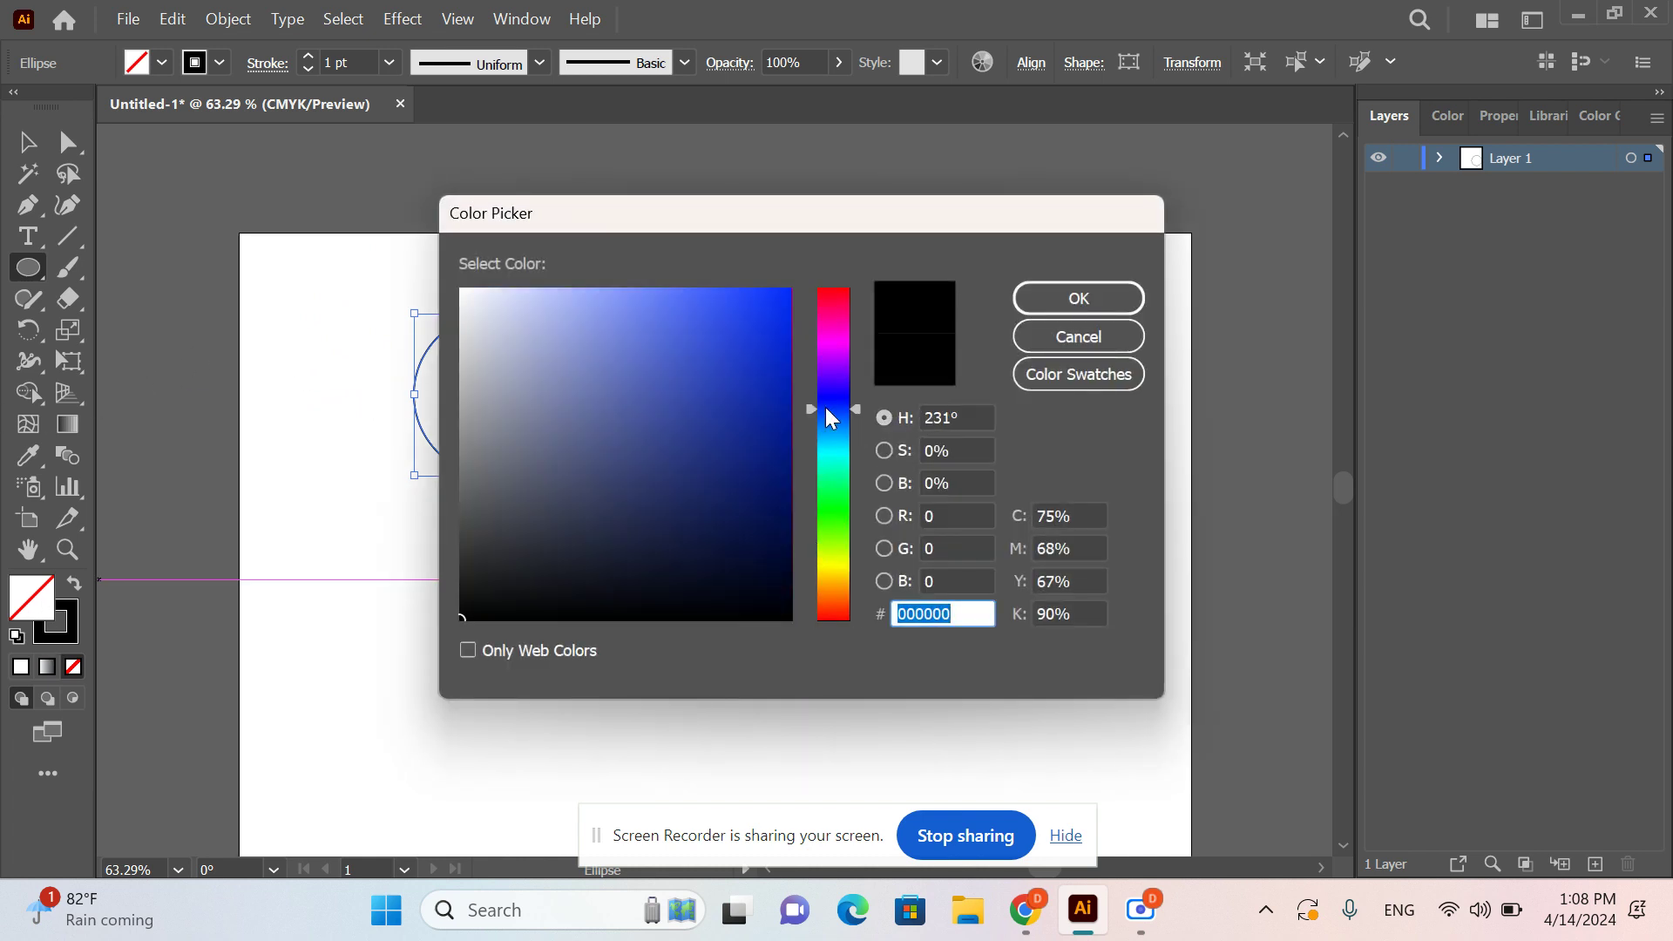
drag(754, 340, 828, 270)
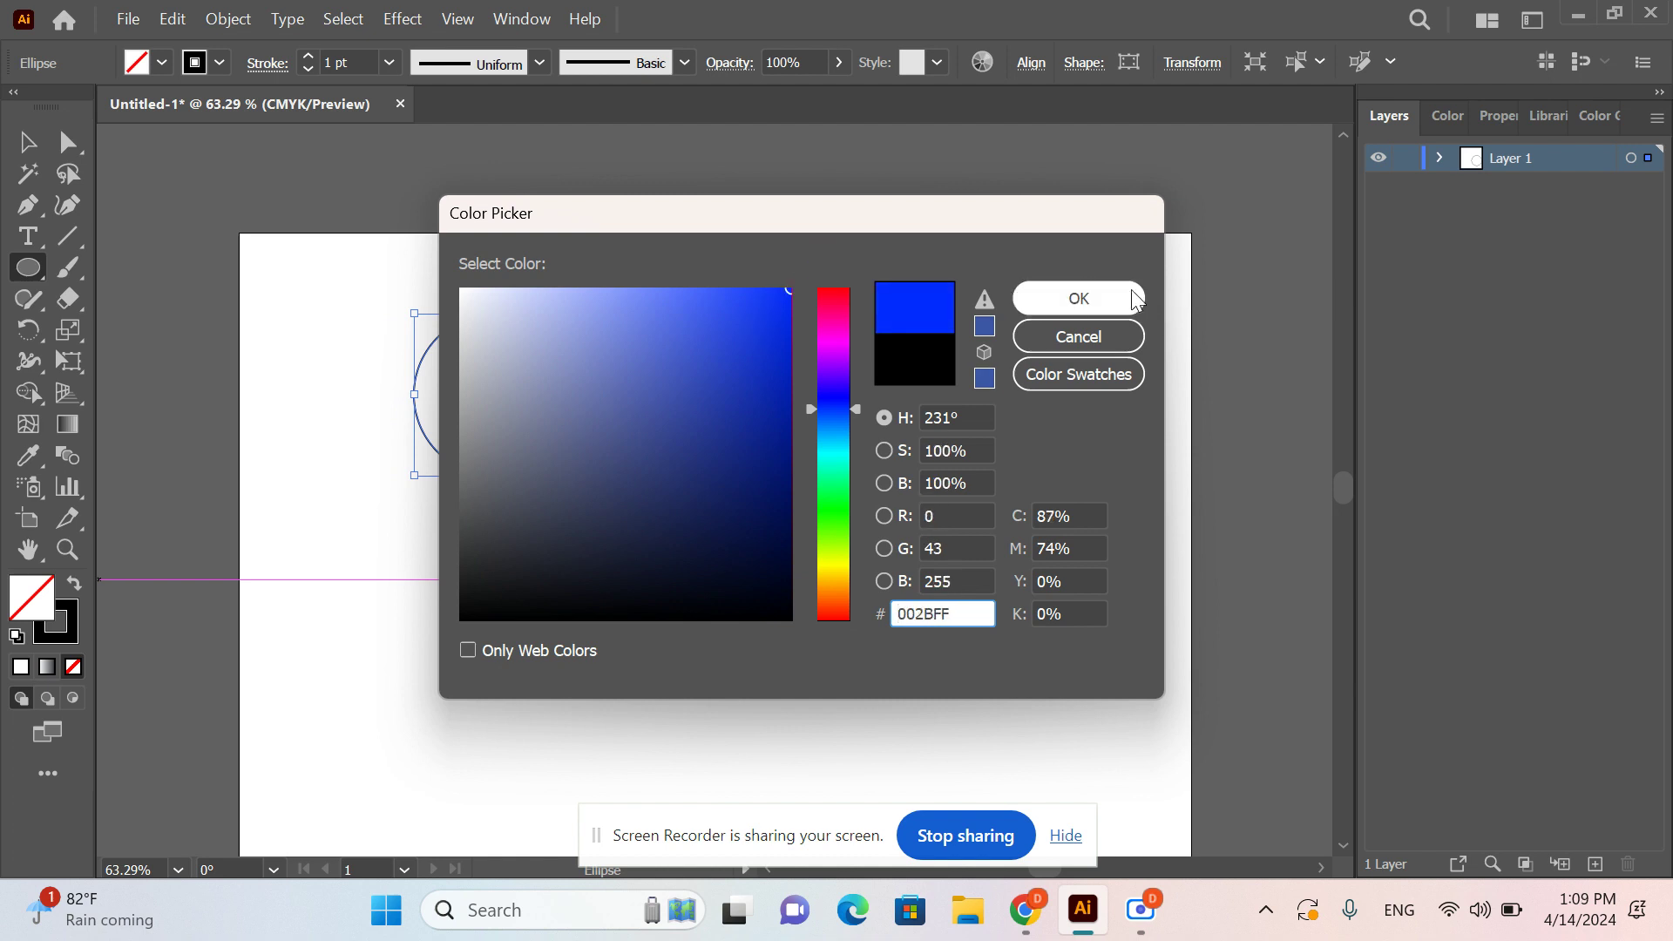
click(1079, 298)
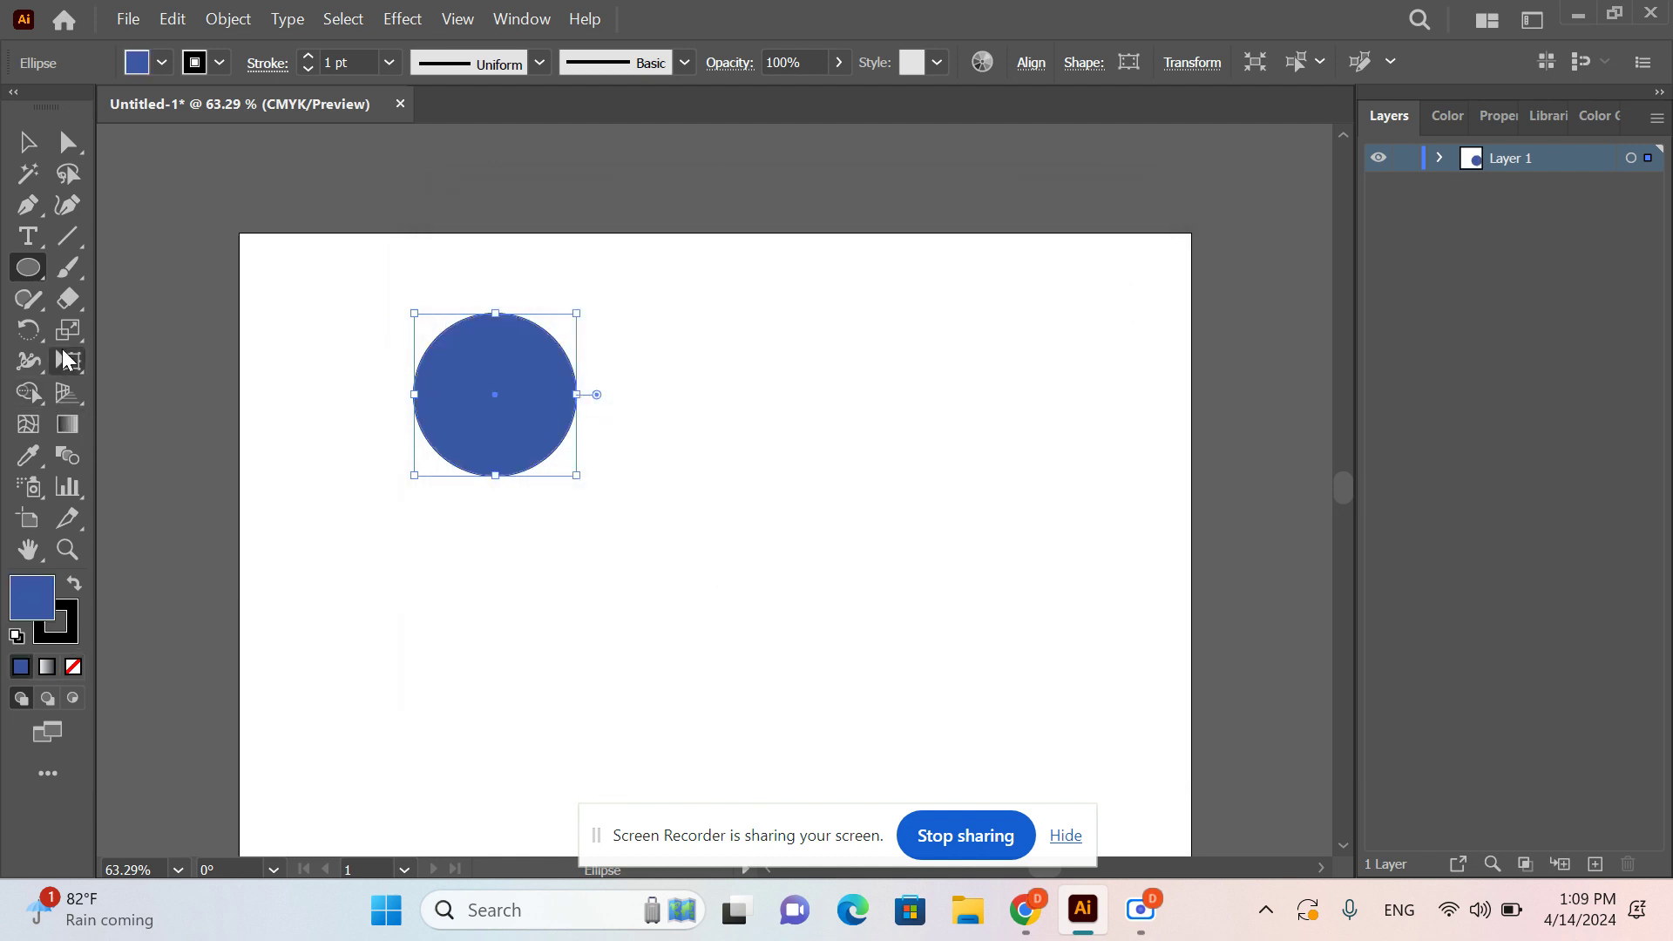
- Cut a wavy band across the blue circle's middle with the Eraser tool, undoing the straight cut tried first
click(70, 299)
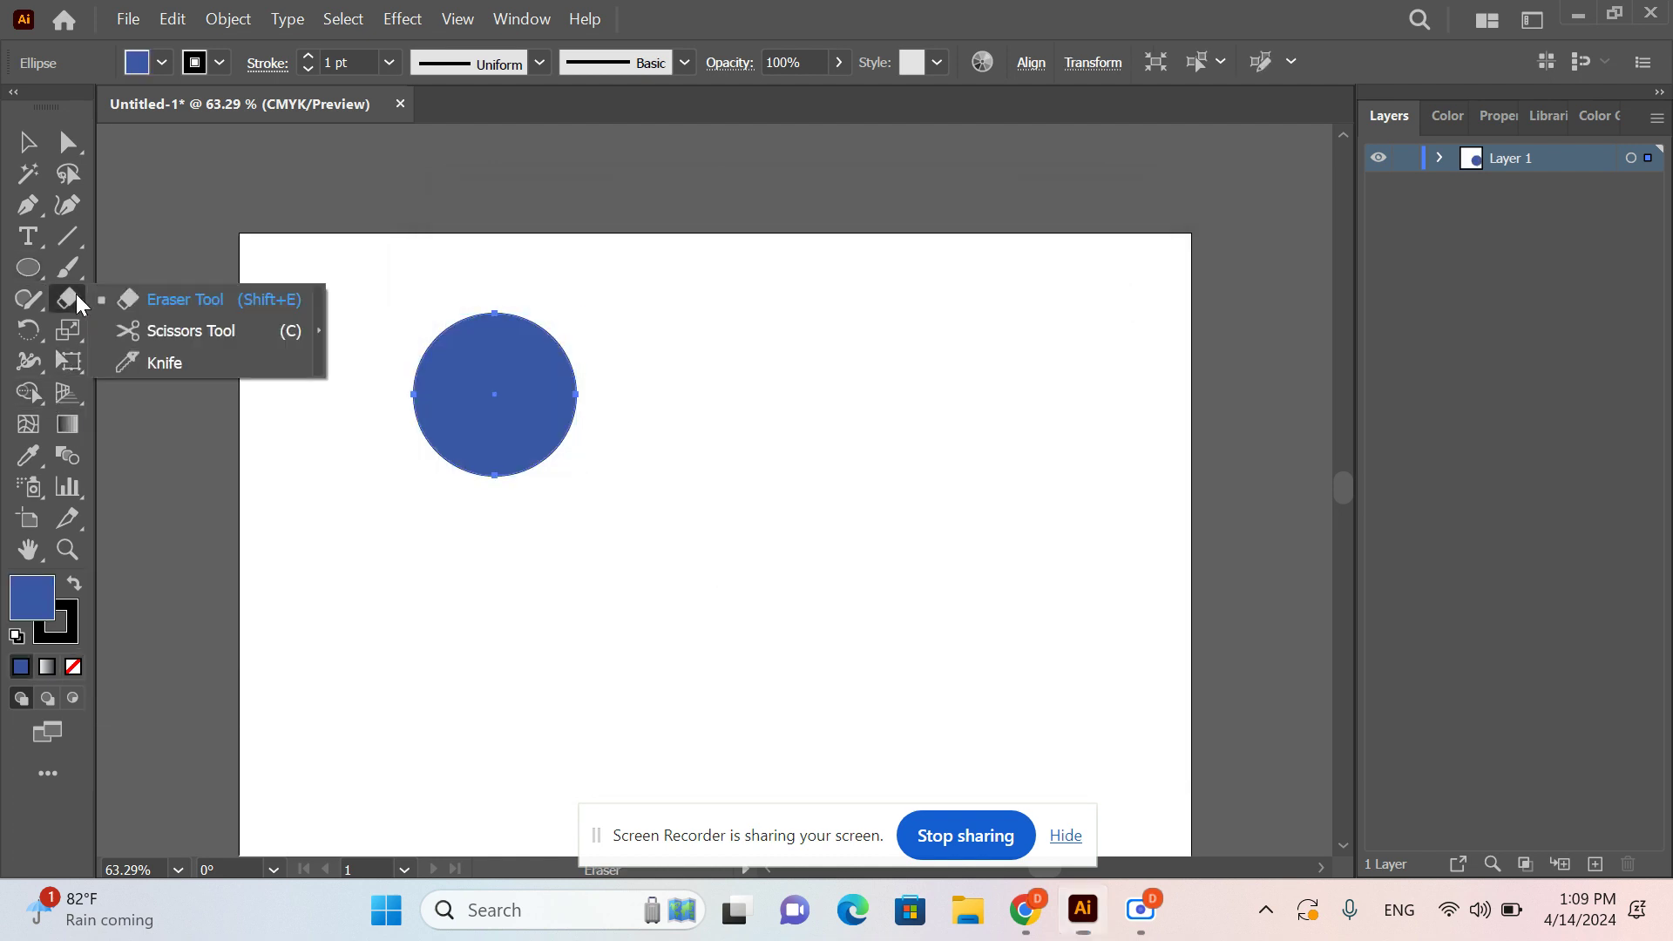
click(136, 303)
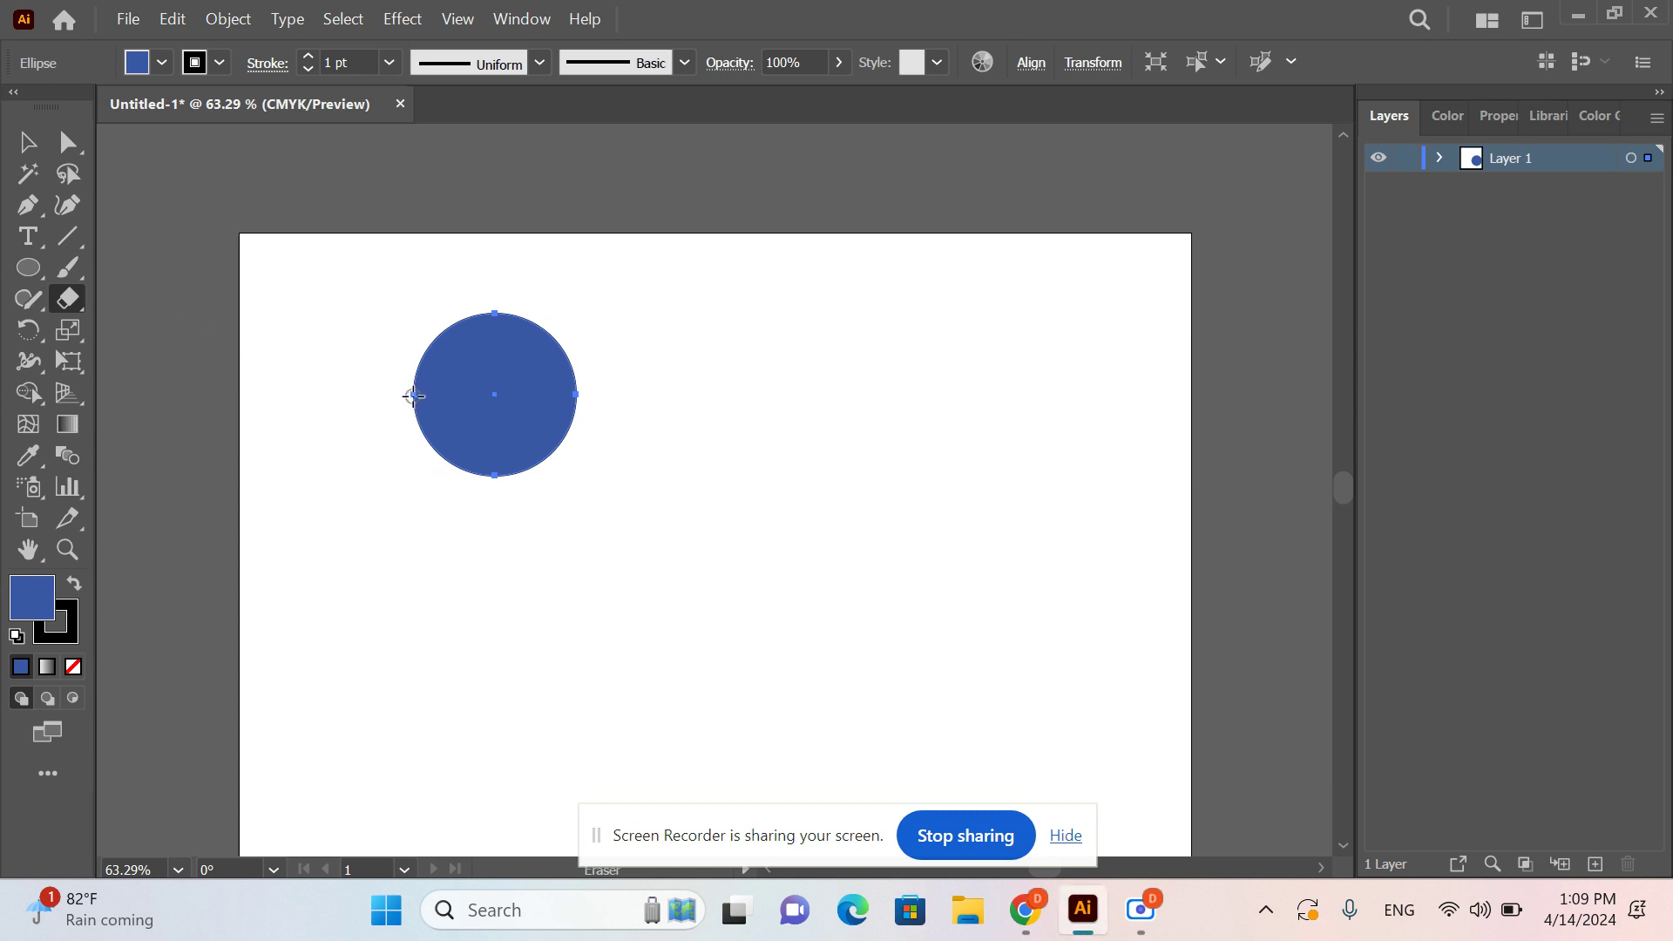
drag(414, 396, 644, 398)
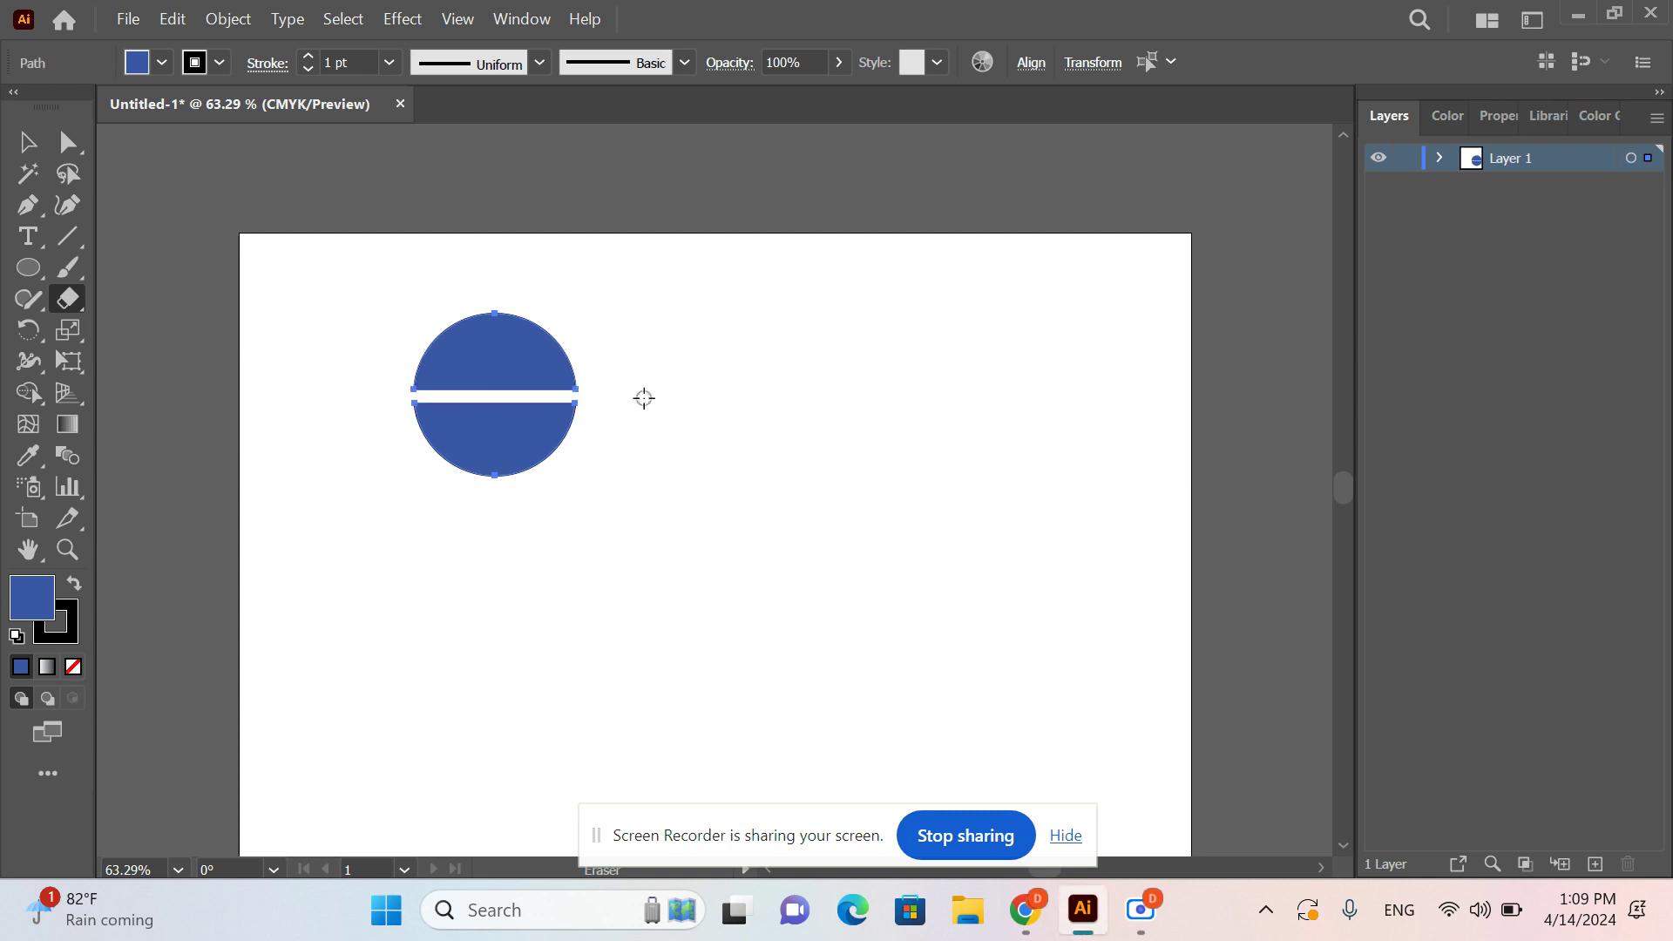
key(ctrl)
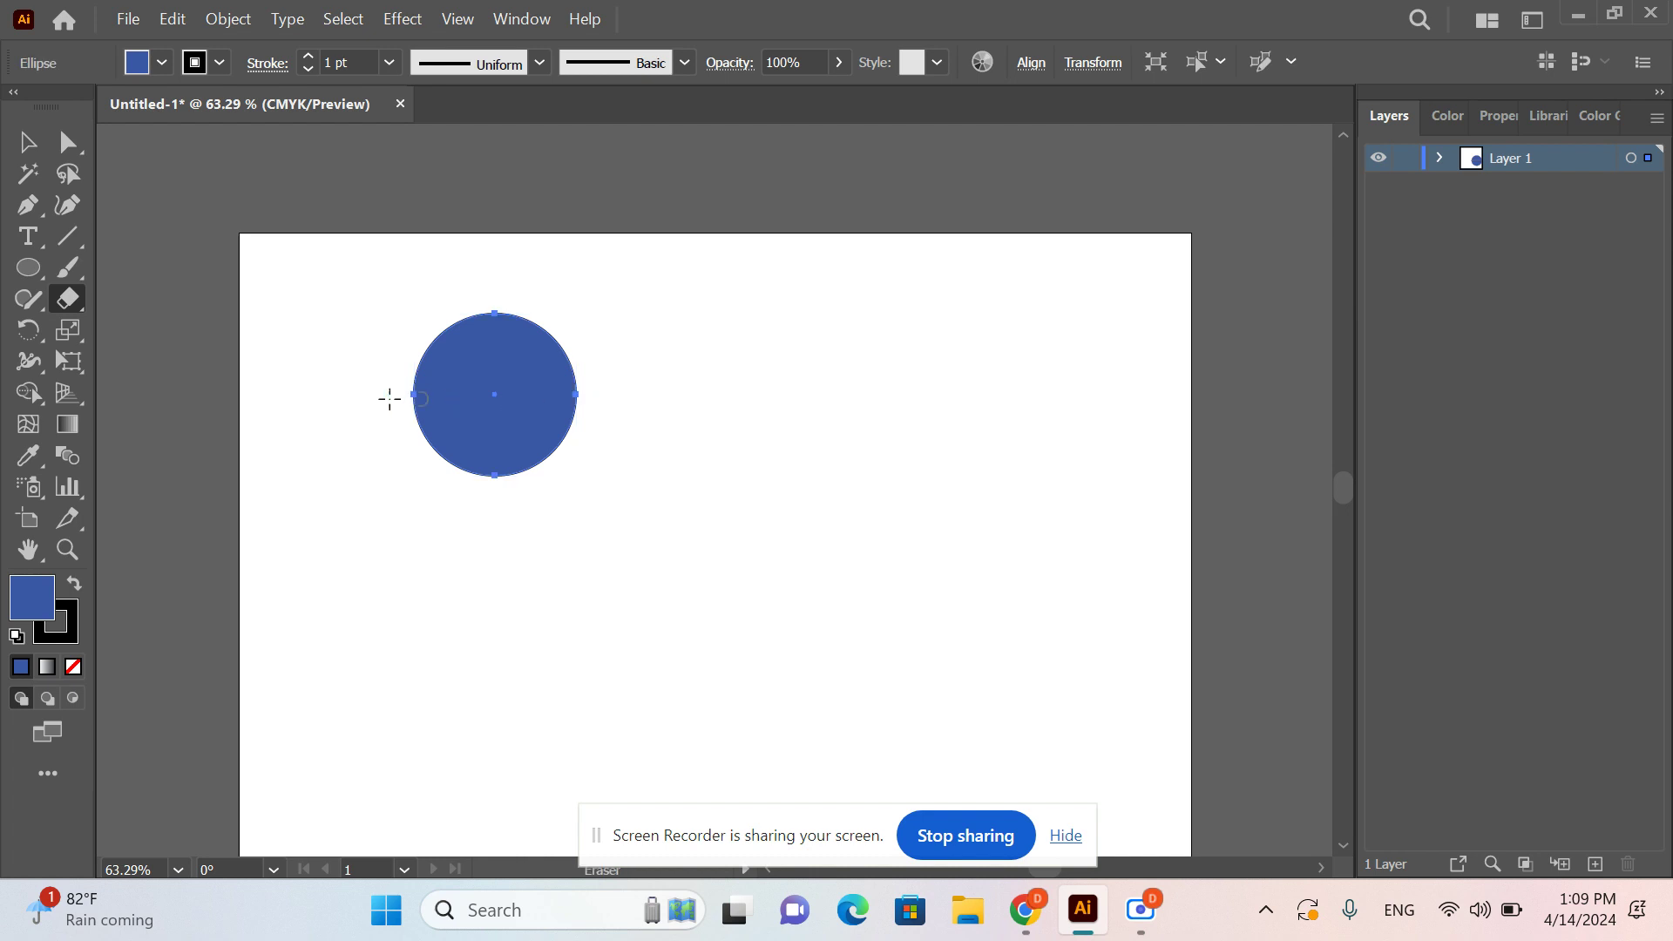
mouse_move(400, 385)
mouse_down()
mouse_move(523, 407)
mouse_move(613, 381)
mouse_up()
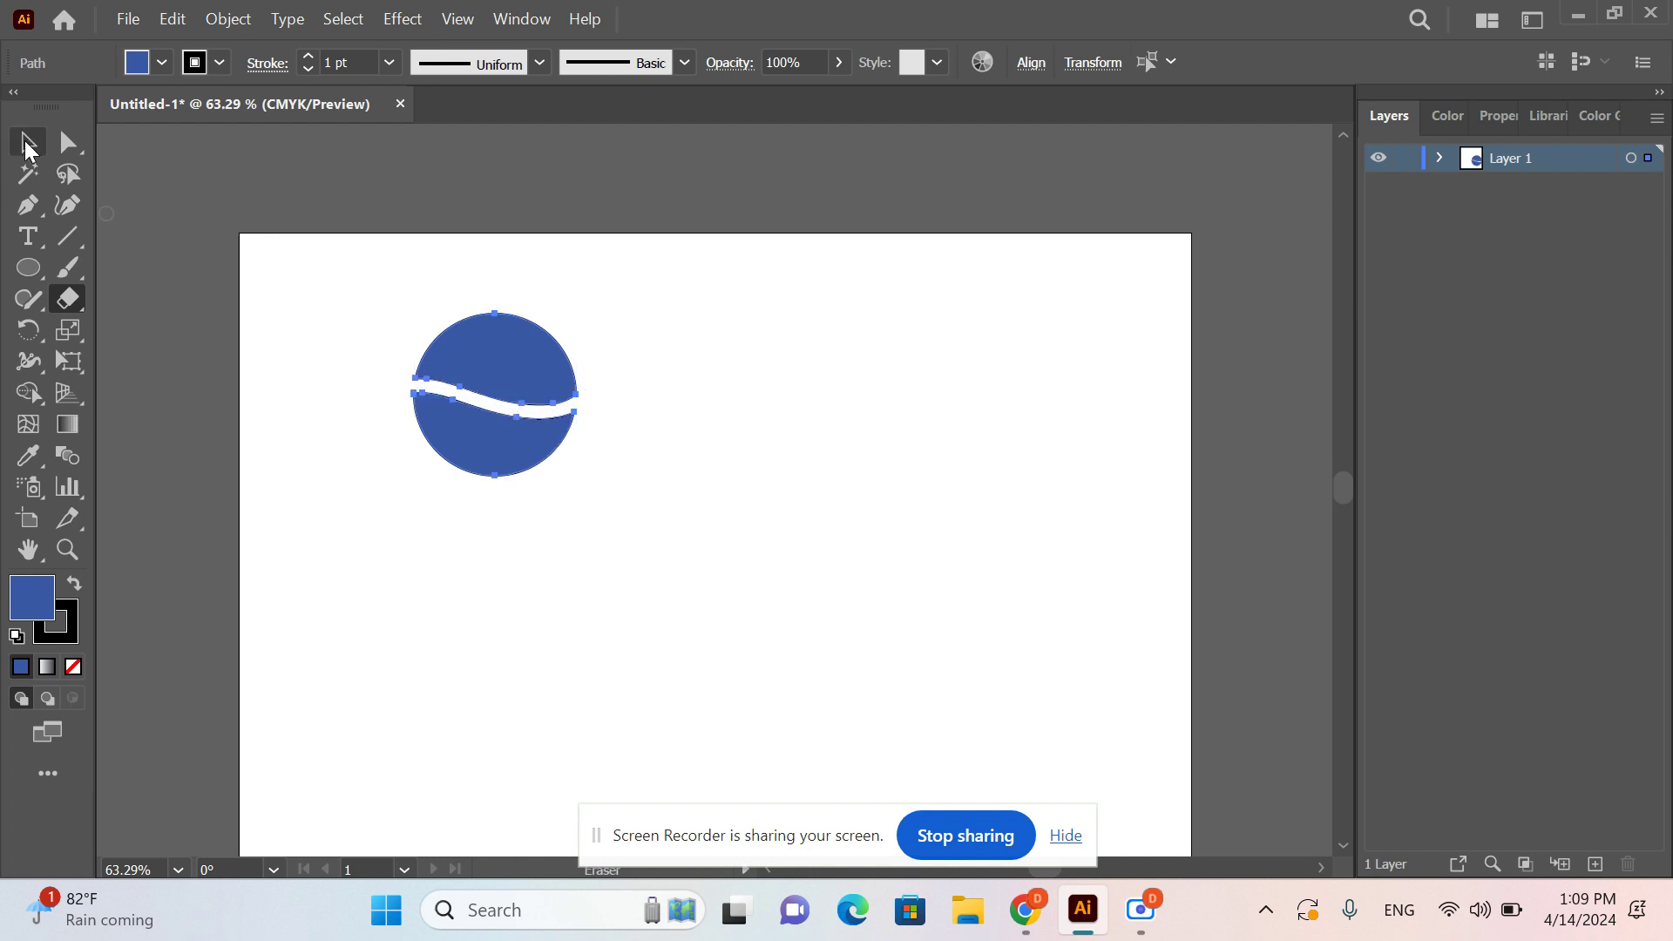
- Smooth the upper half of the split circle along its wavy edge with the Smooth tool
click(25, 141)
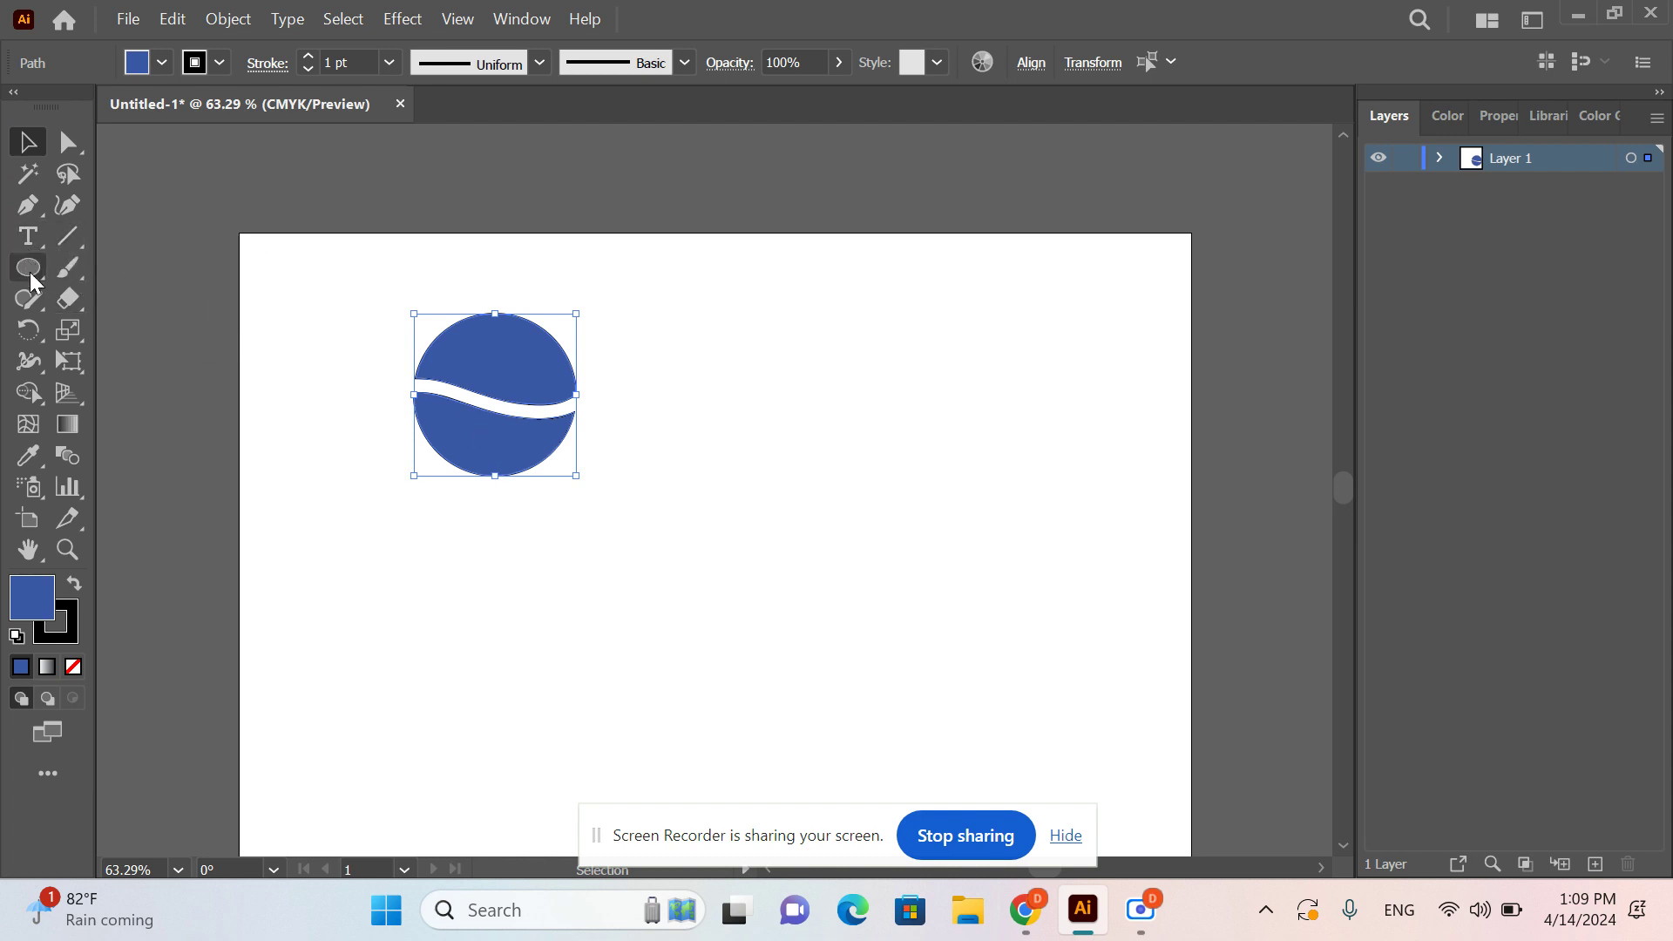
drag(30, 299, 141, 362)
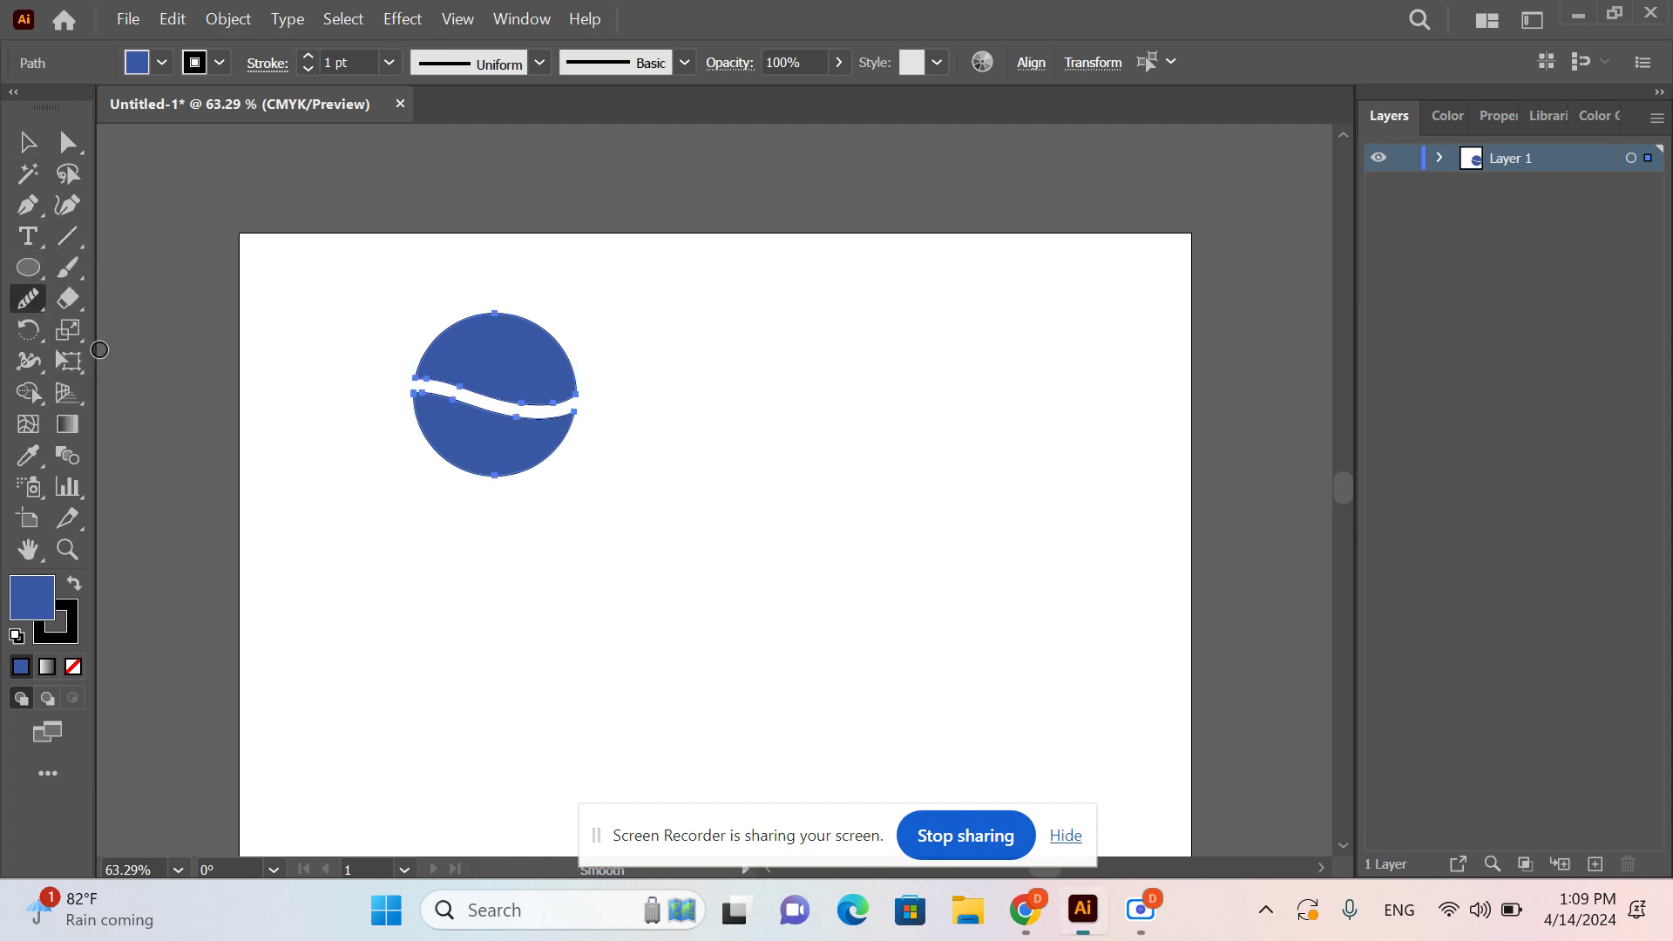
mouse_move(405, 371)
mouse_down()
mouse_move(572, 400)
mouse_move(450, 395)
mouse_up()
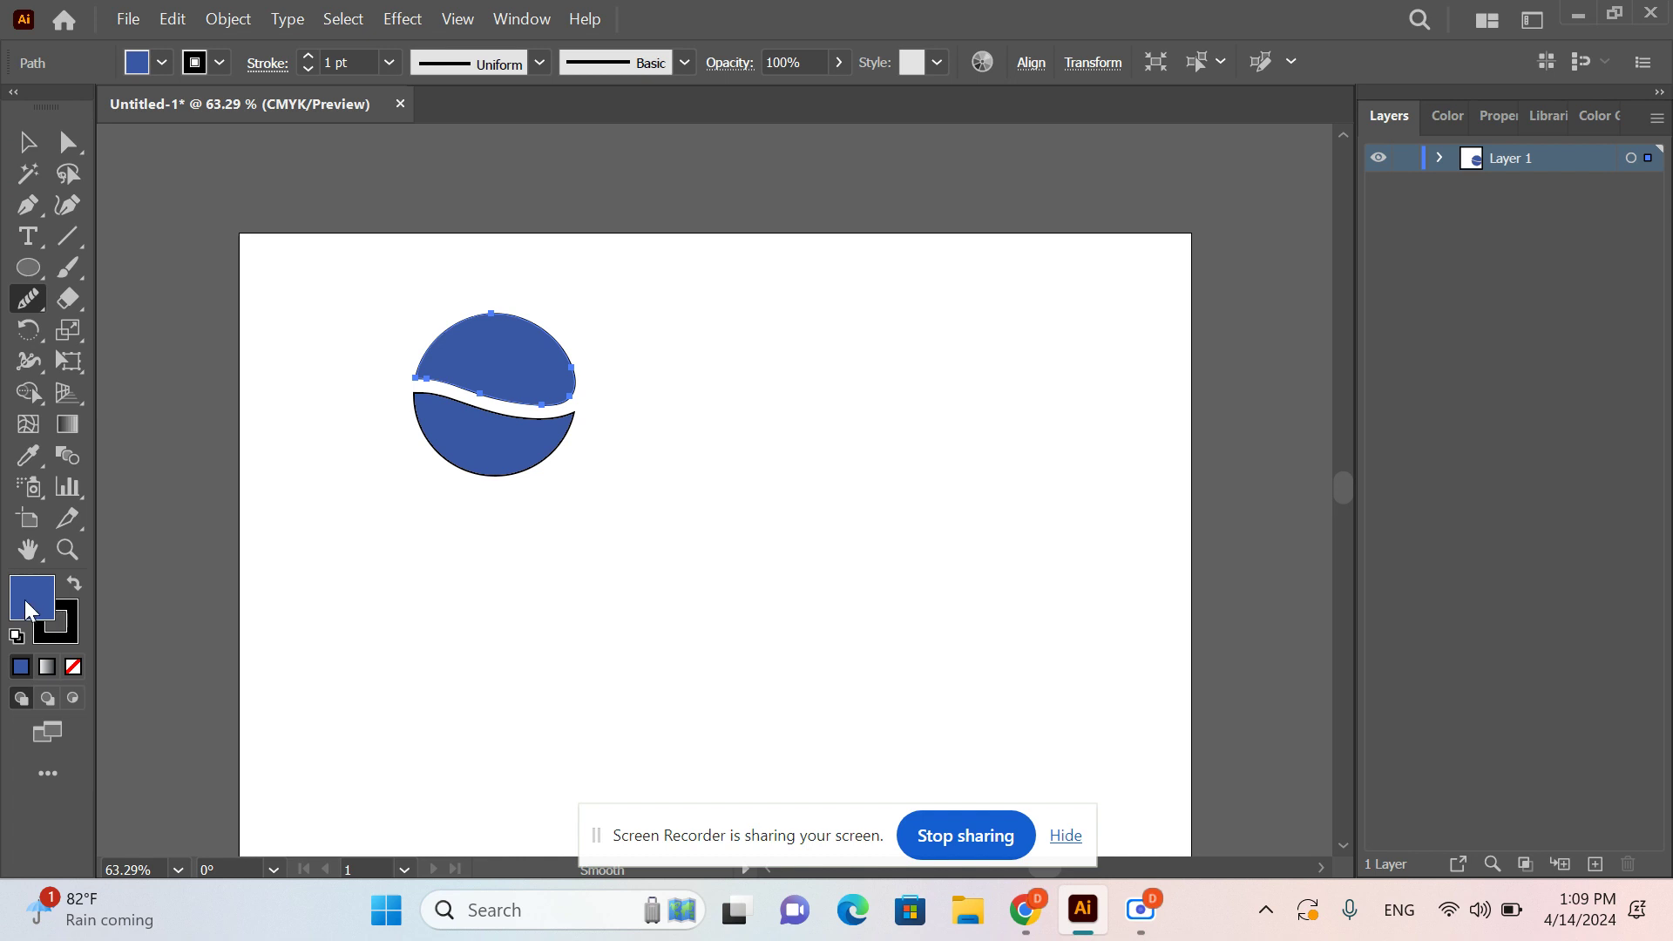
- Fill the lower half of the split circle with red
double_click(28, 610)
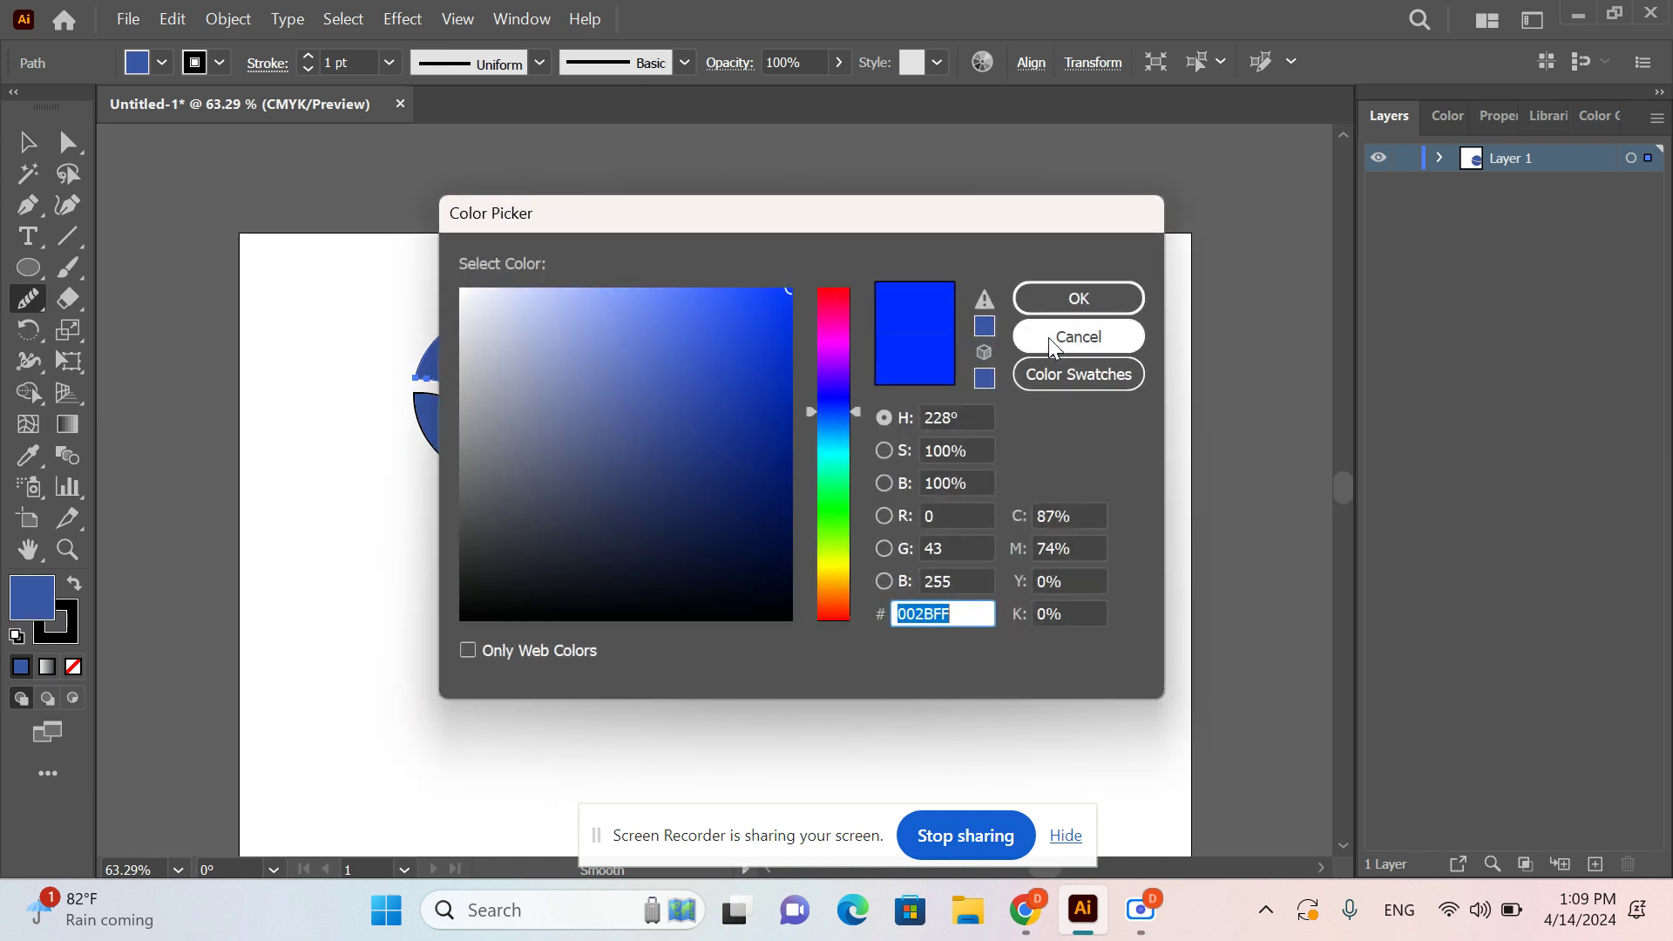
click(1051, 338)
key(v)
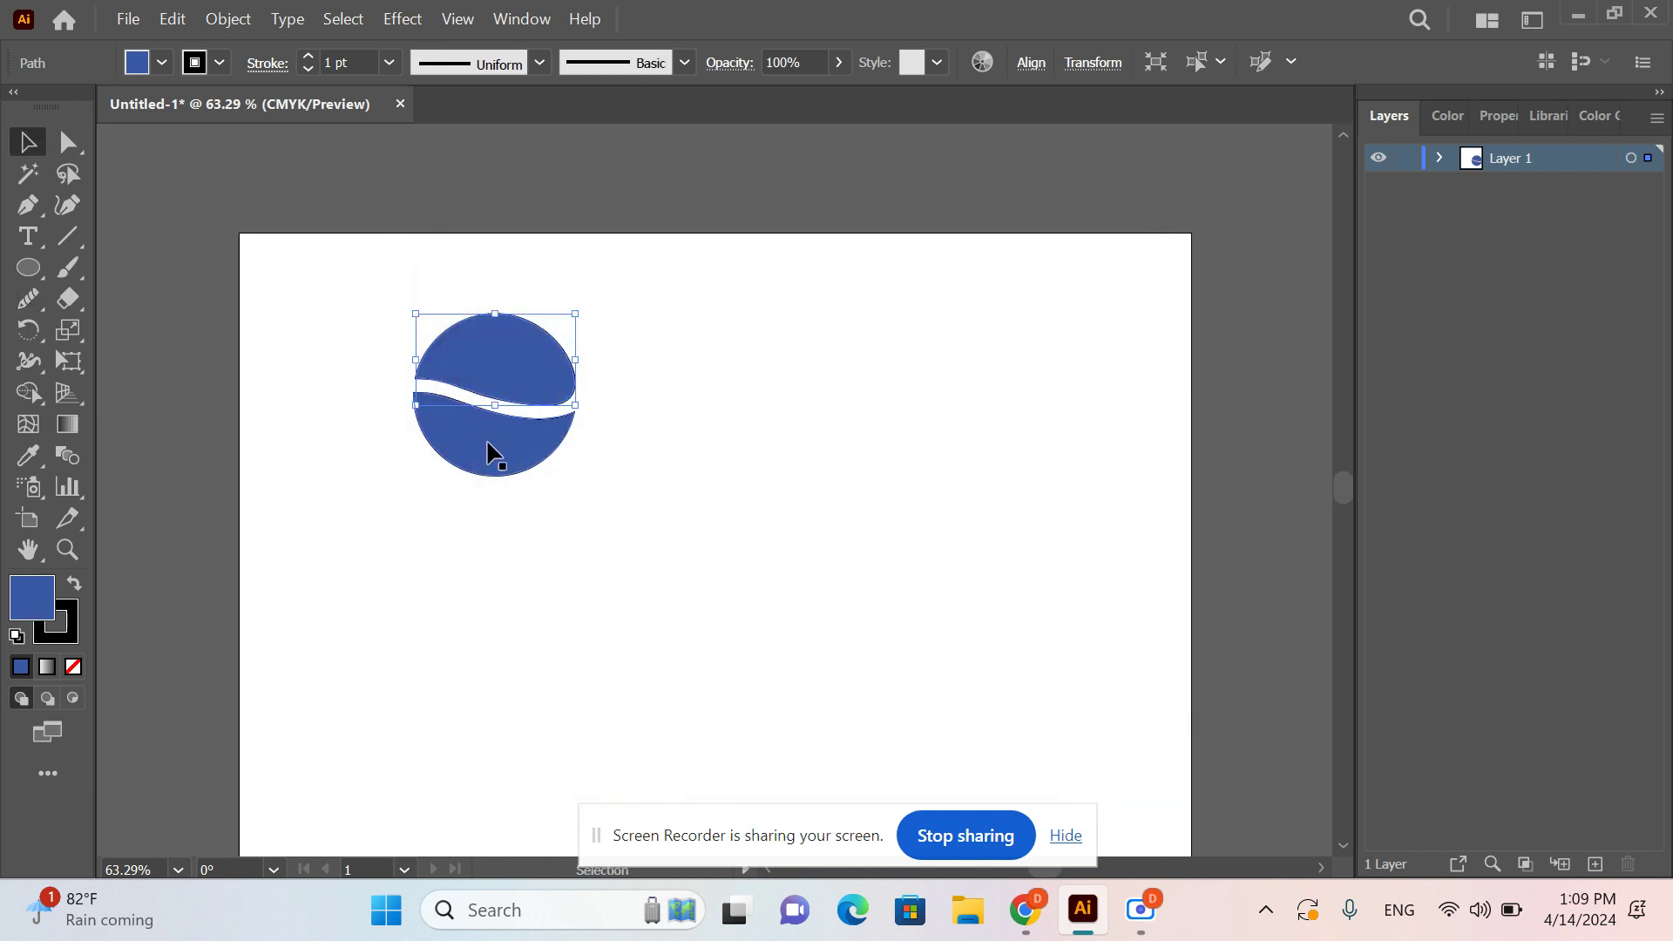
click(488, 446)
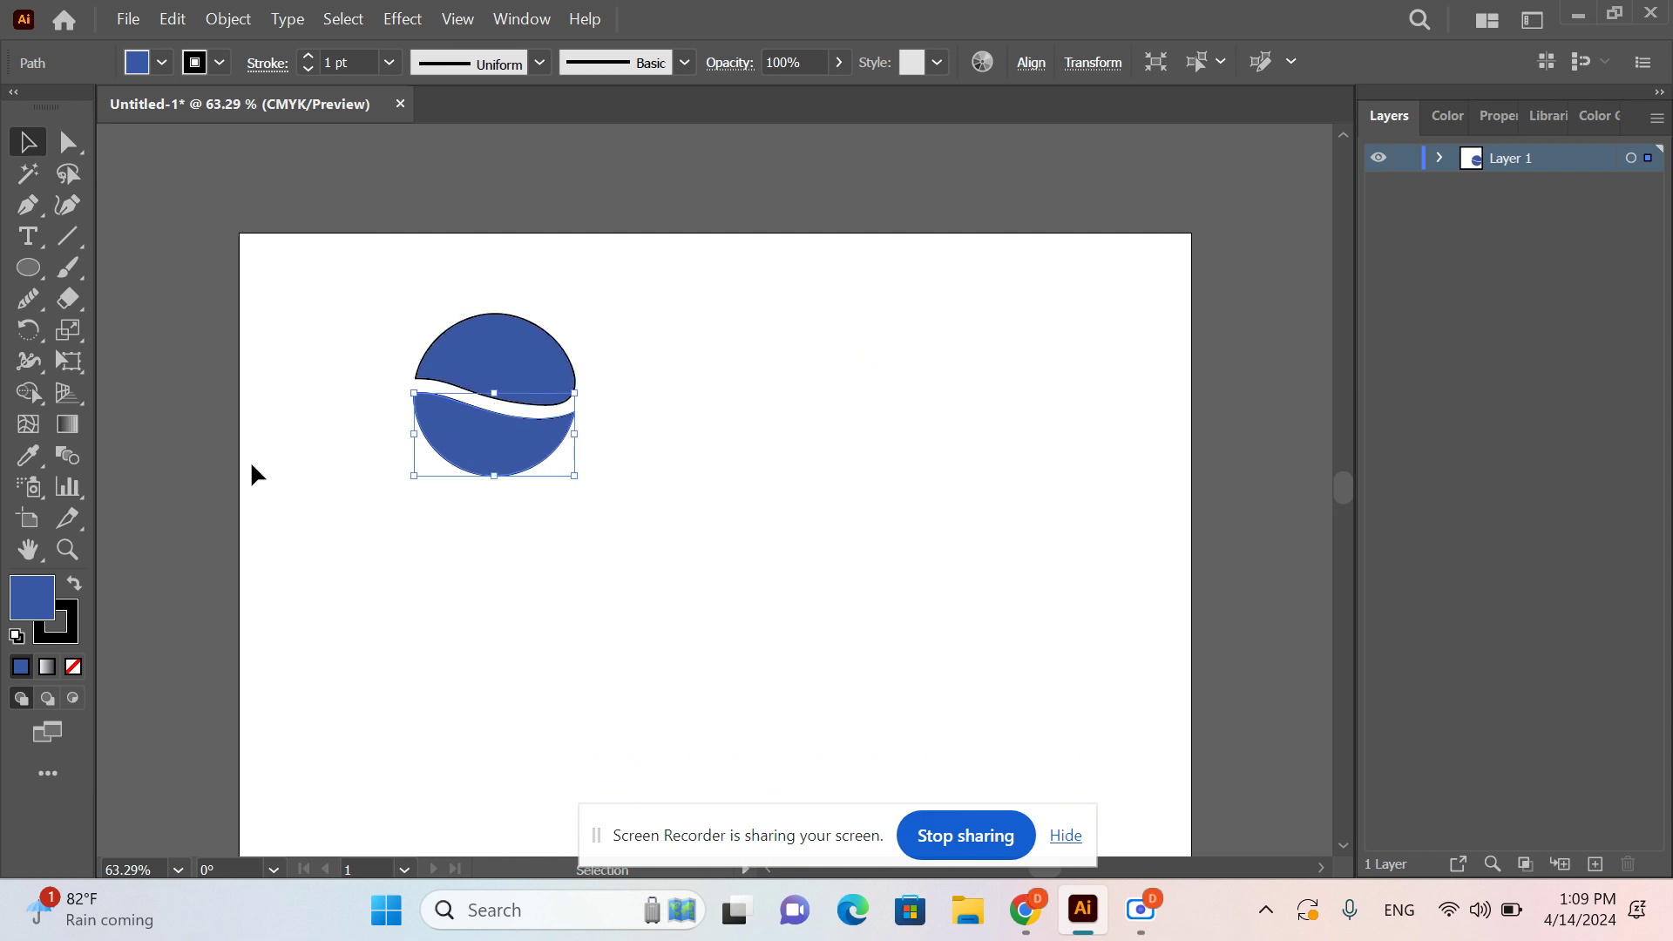
double_click(35, 605)
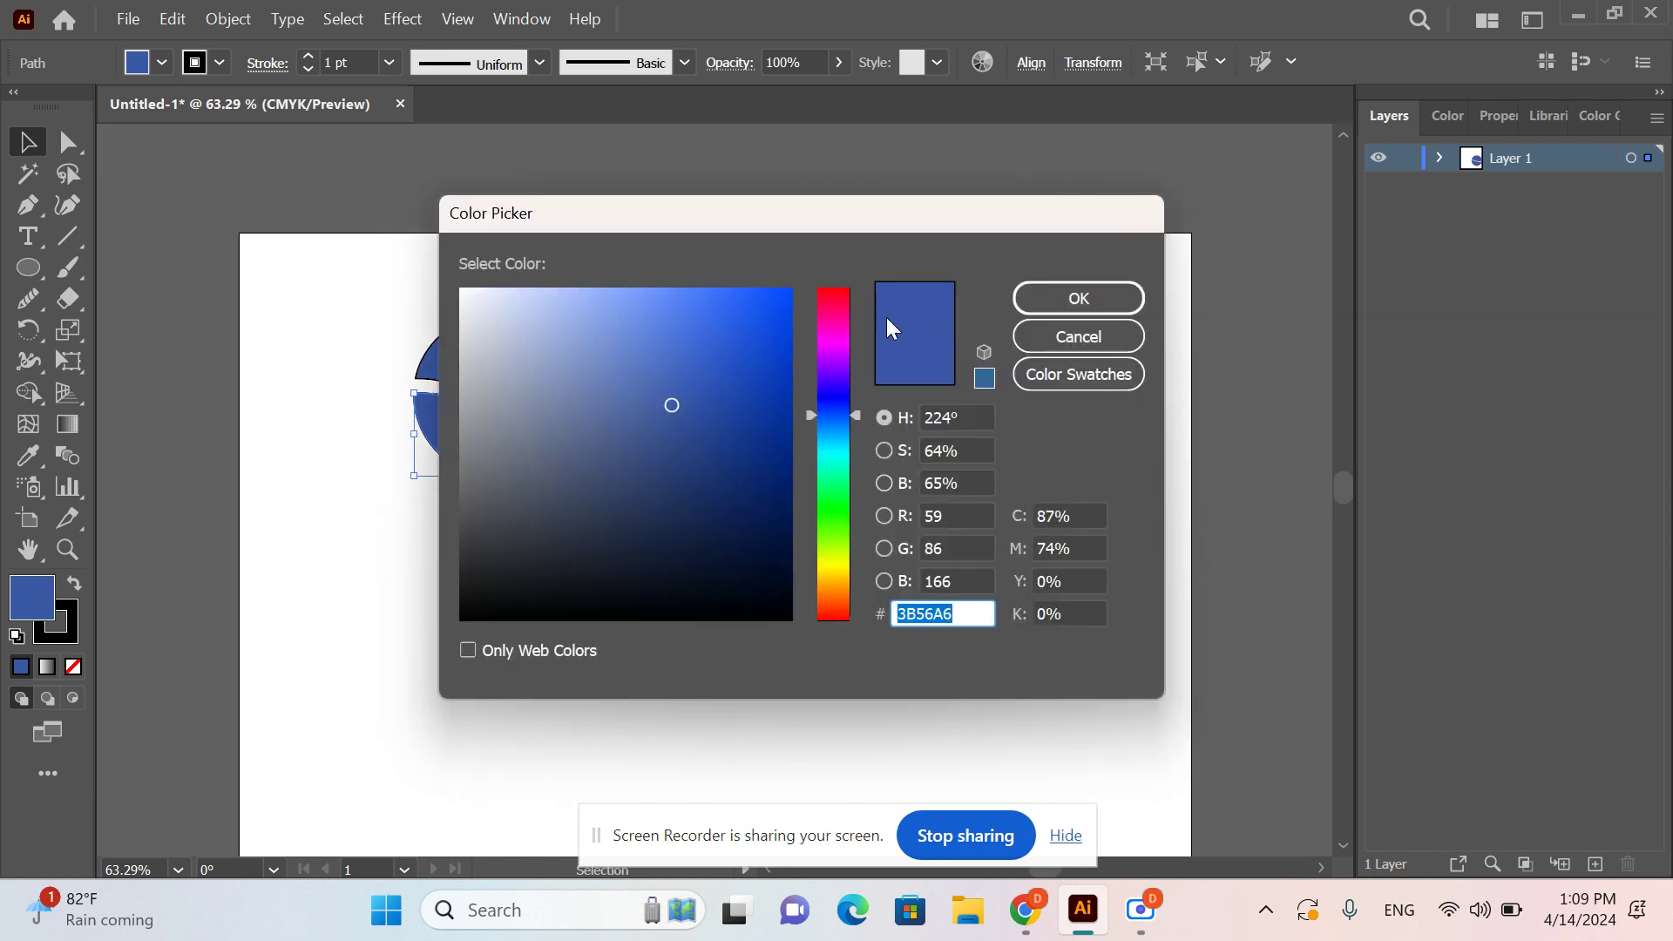
mouse_move(838, 296)
mouse_down()
mouse_move(780, 301)
mouse_move(794, 285)
mouse_up()
click(1080, 299)
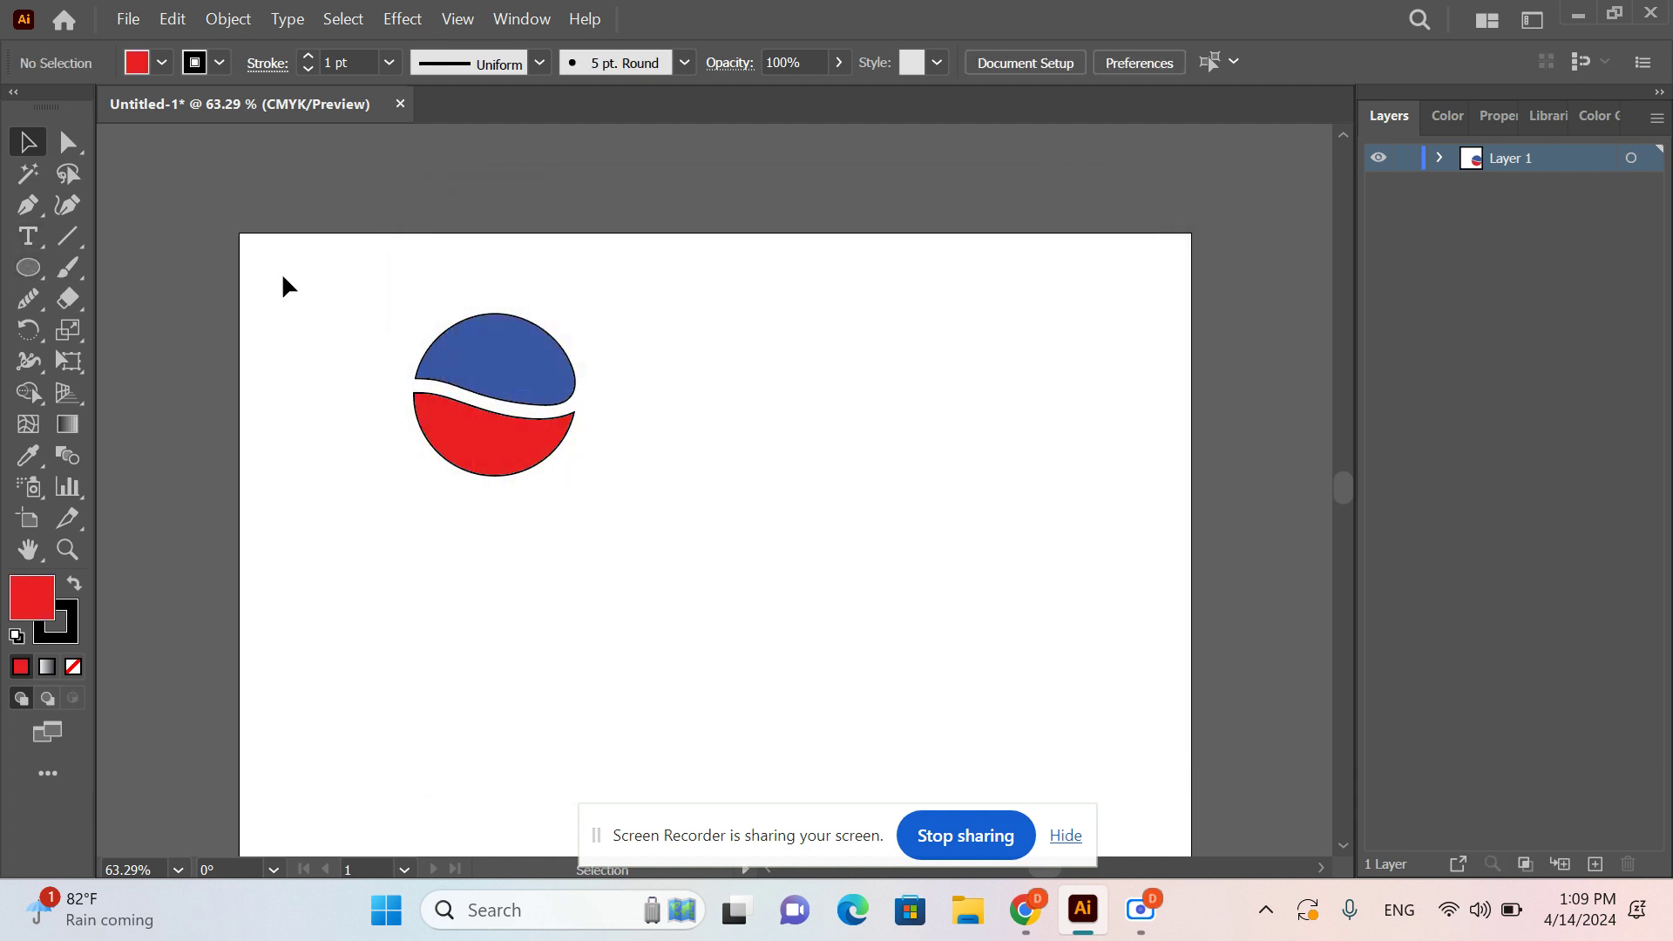
- Delete both halves of the split circle to clear the artboard
drag(439, 288, 560, 542)
key(Delete)
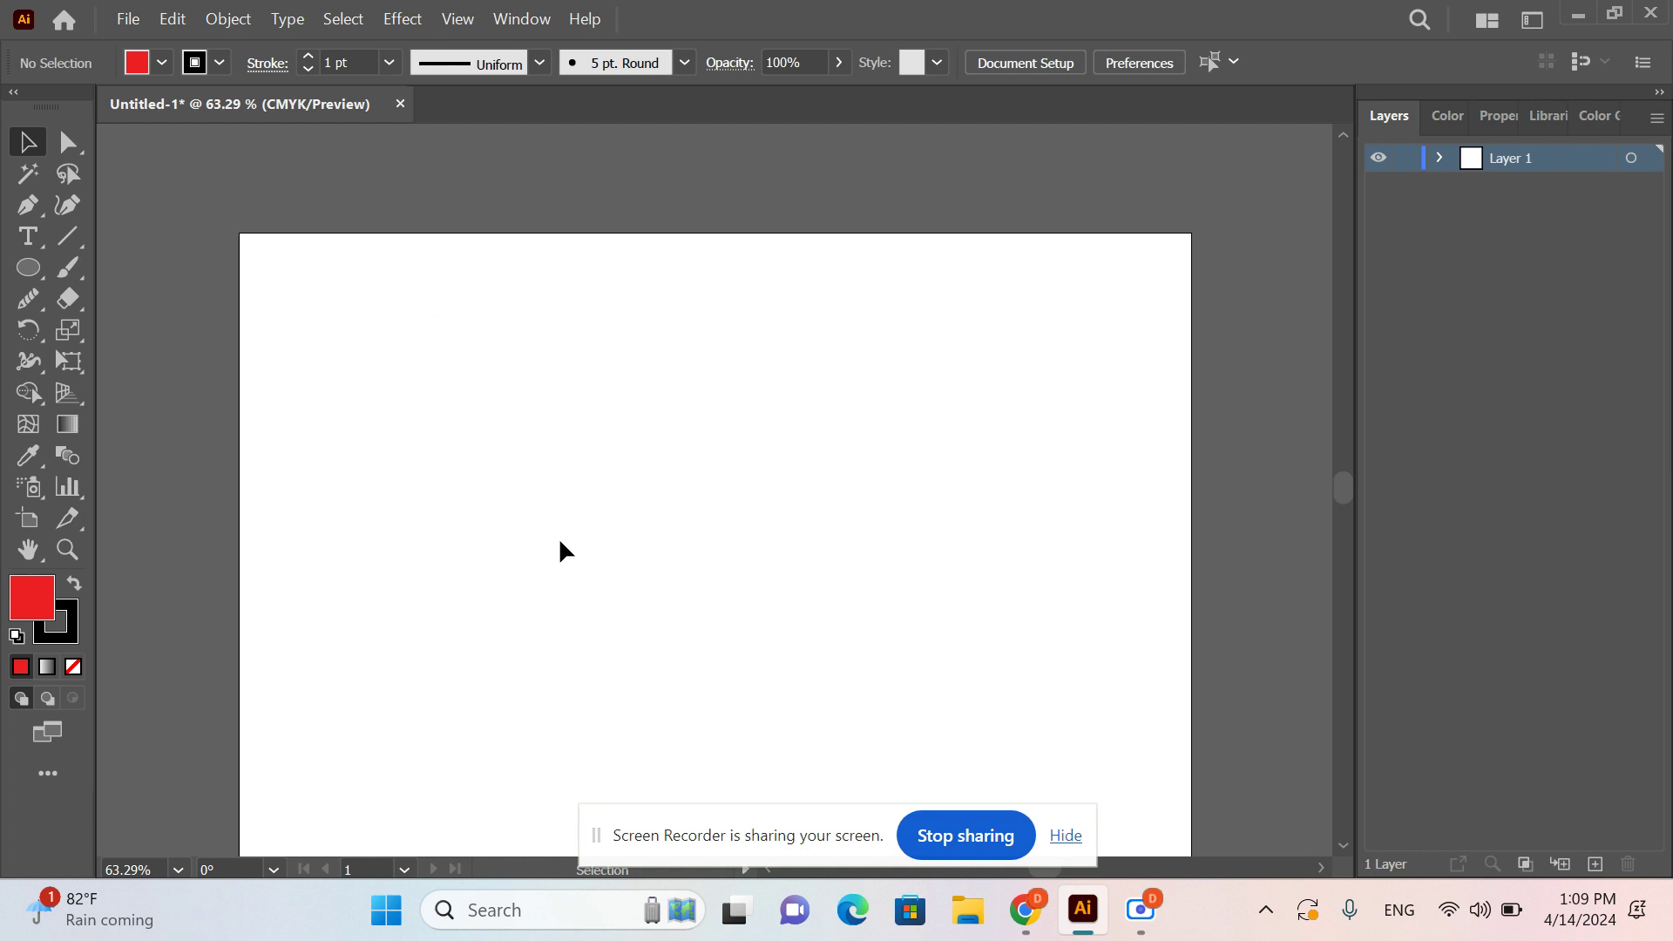
- Place the Next Gen Digital logo file from the Downloads folder into the document
click(128, 19)
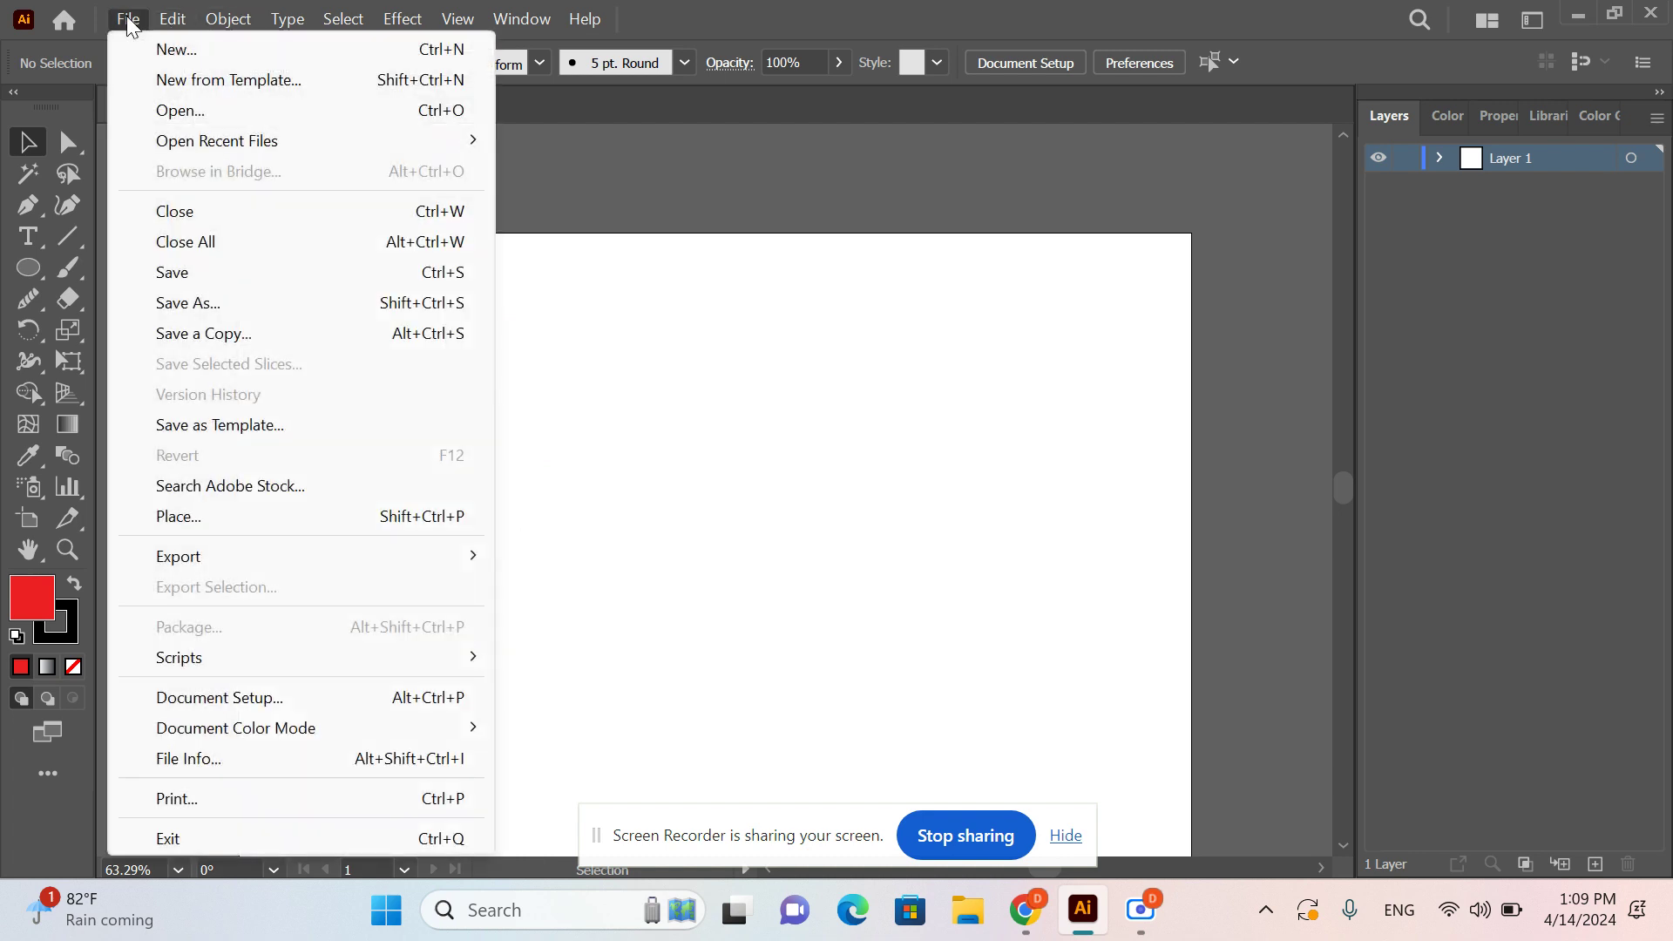
click(213, 516)
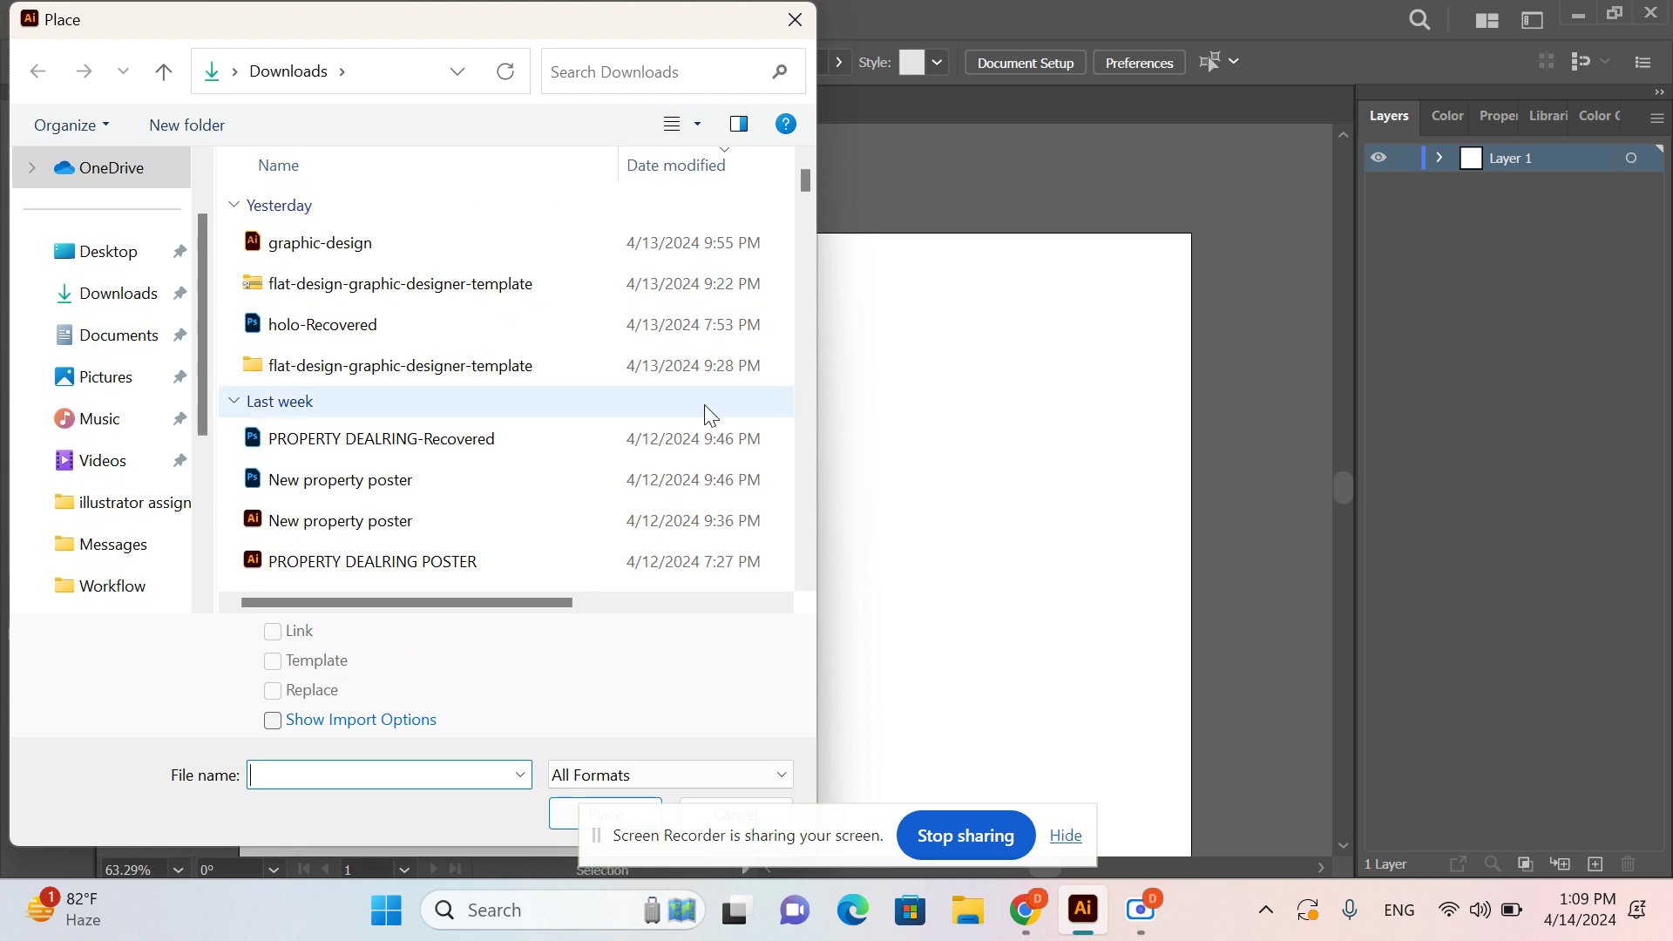
drag(798, 178, 802, 247)
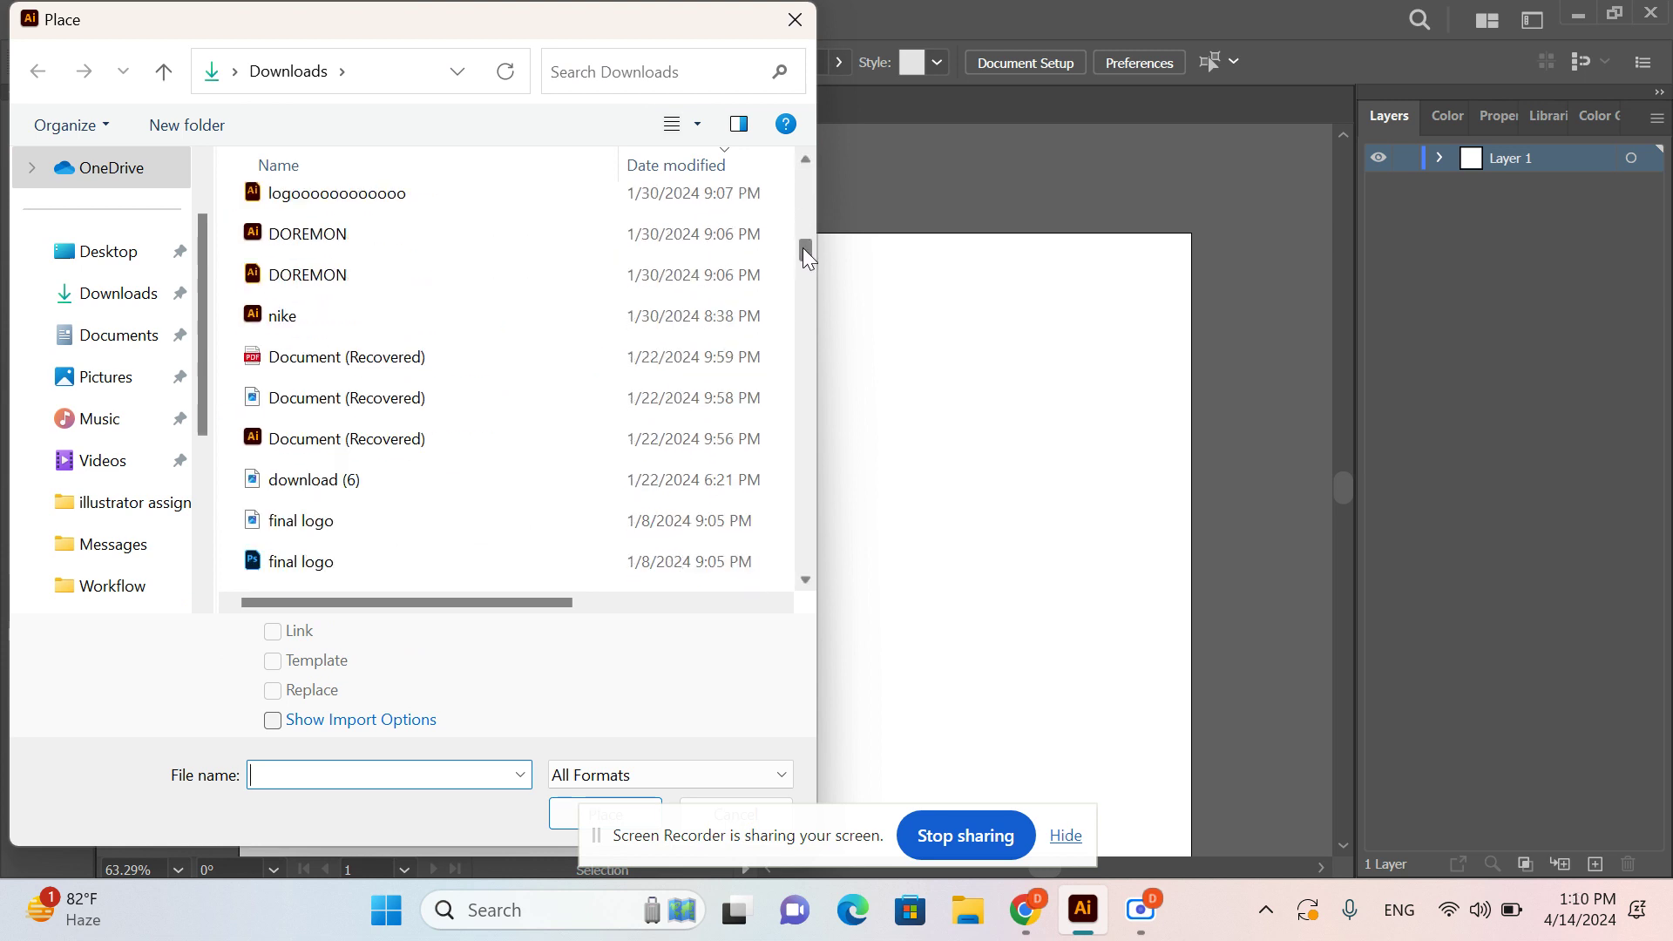
click(443, 199)
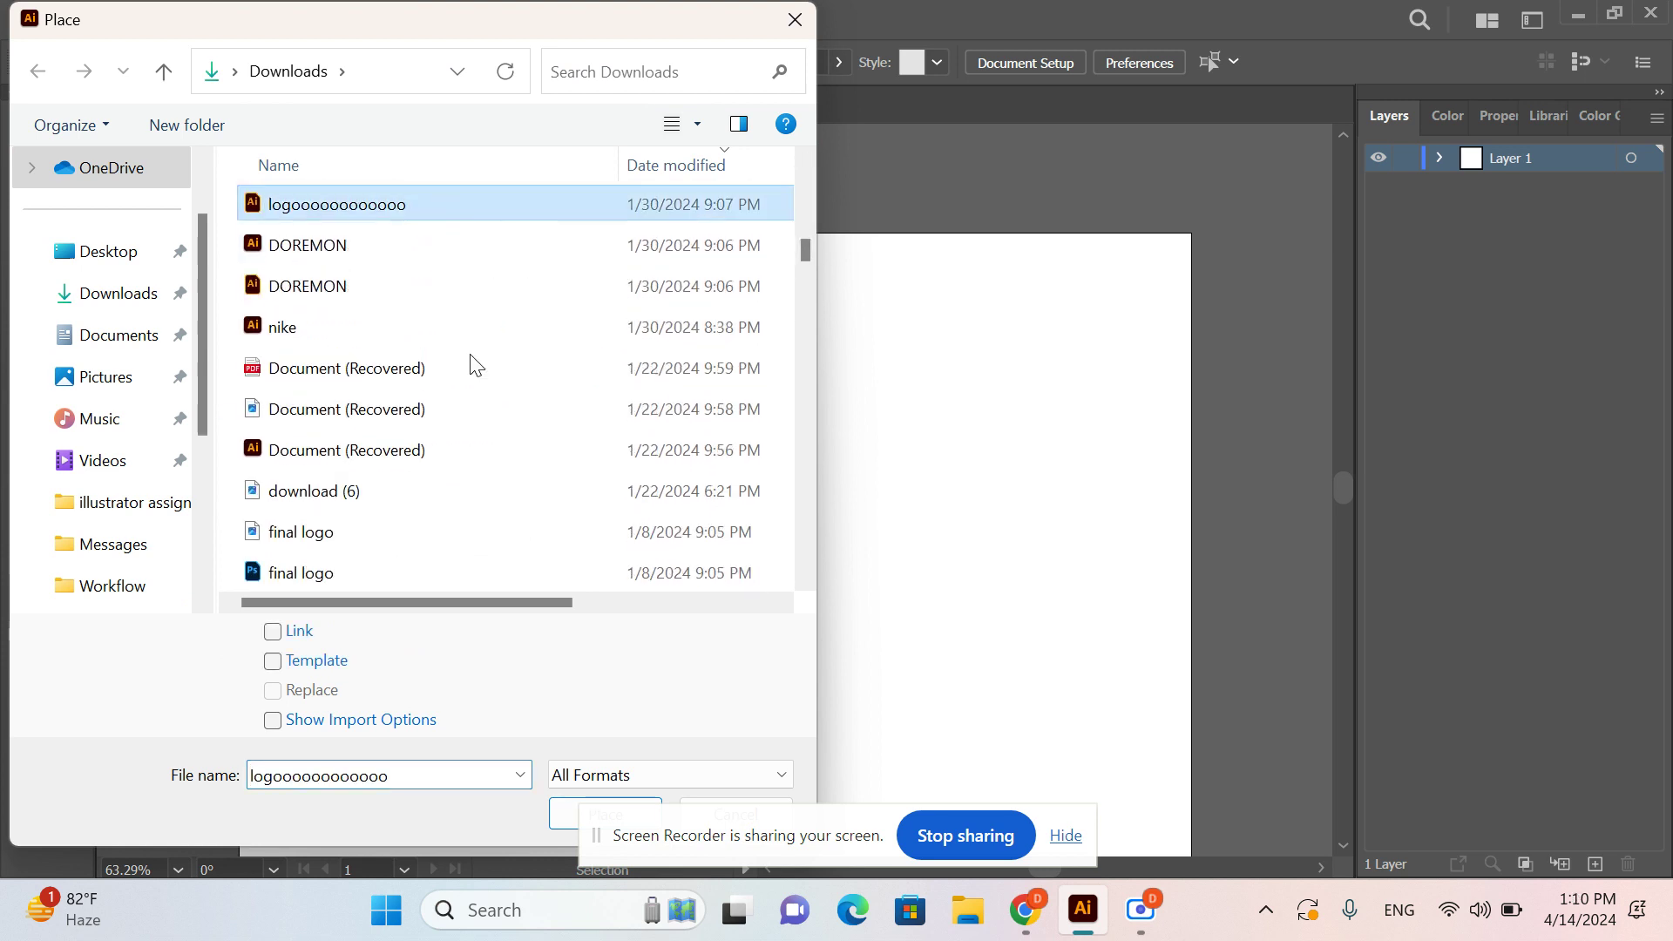
click(560, 813)
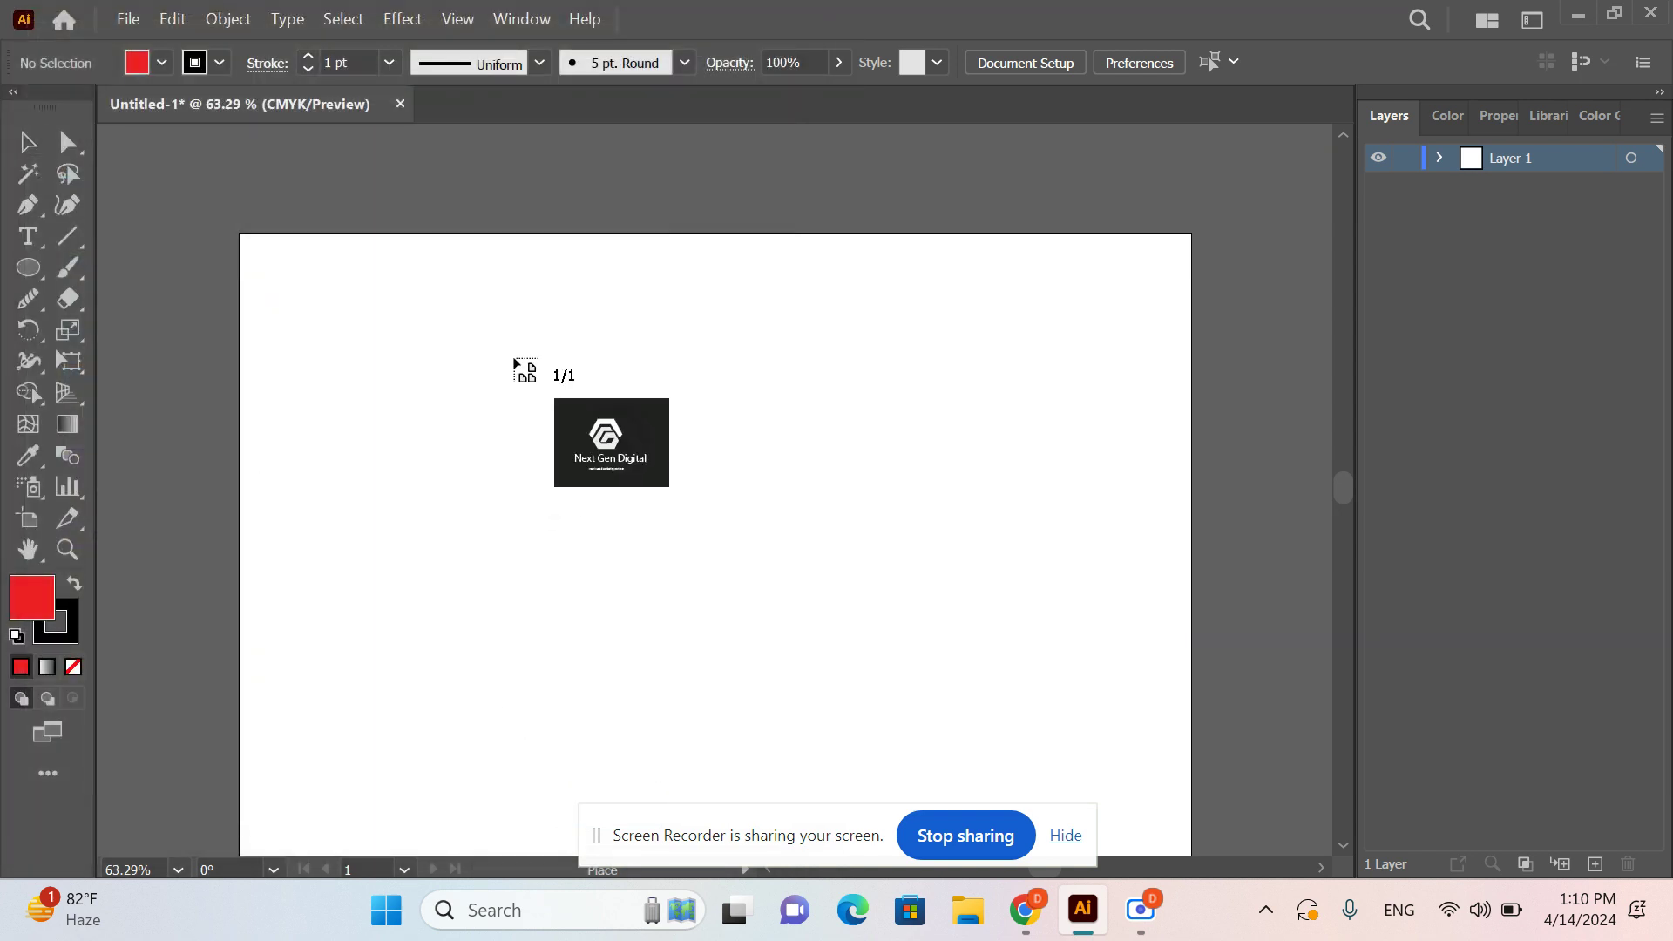
click(512, 356)
- Scale the placed logo down to about 7.3 x 5.6 in and move it into the middle area of the artboard
drag(741, 486, 471, 353)
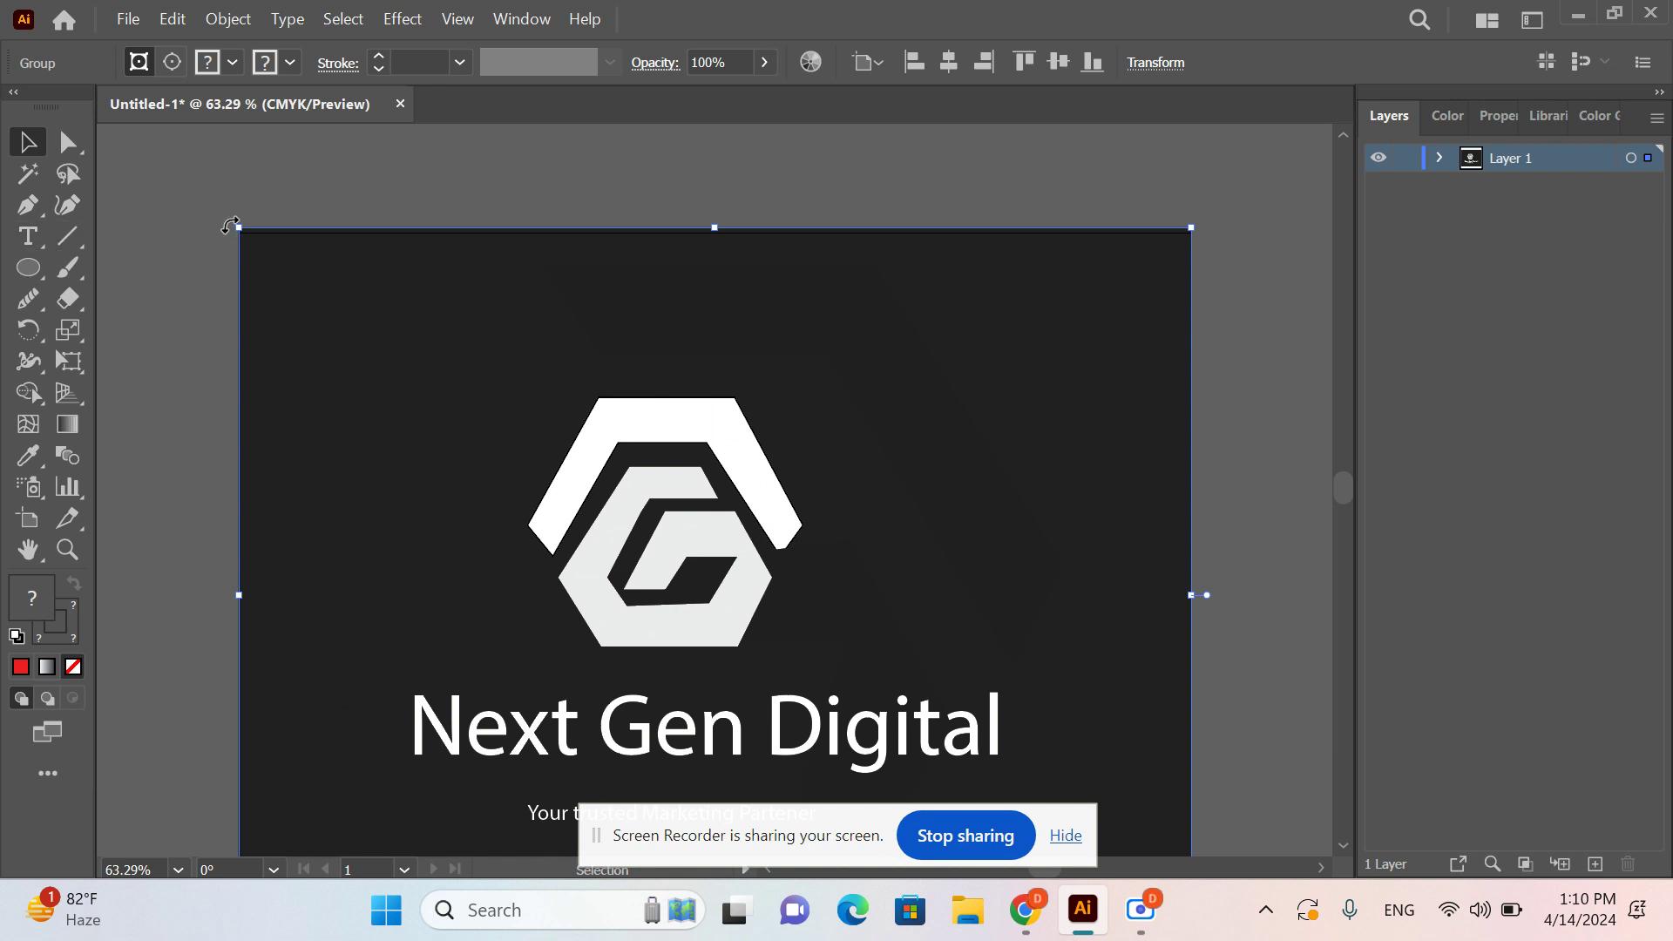
drag(229, 224, 560, 478)
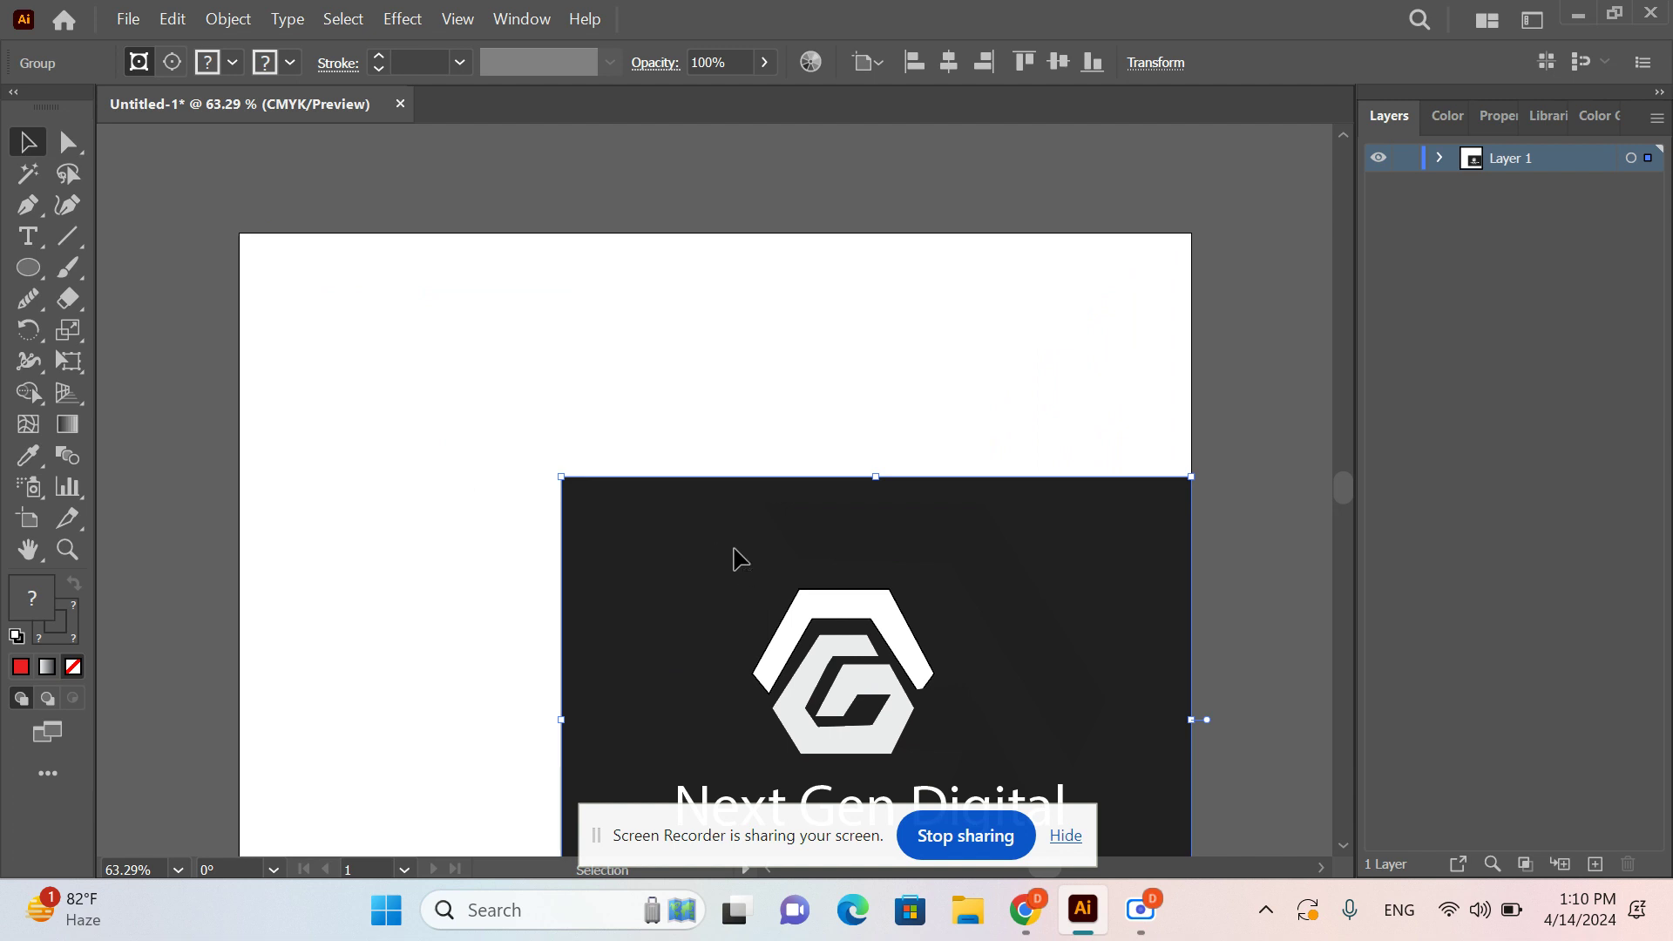
drag(734, 549, 541, 387)
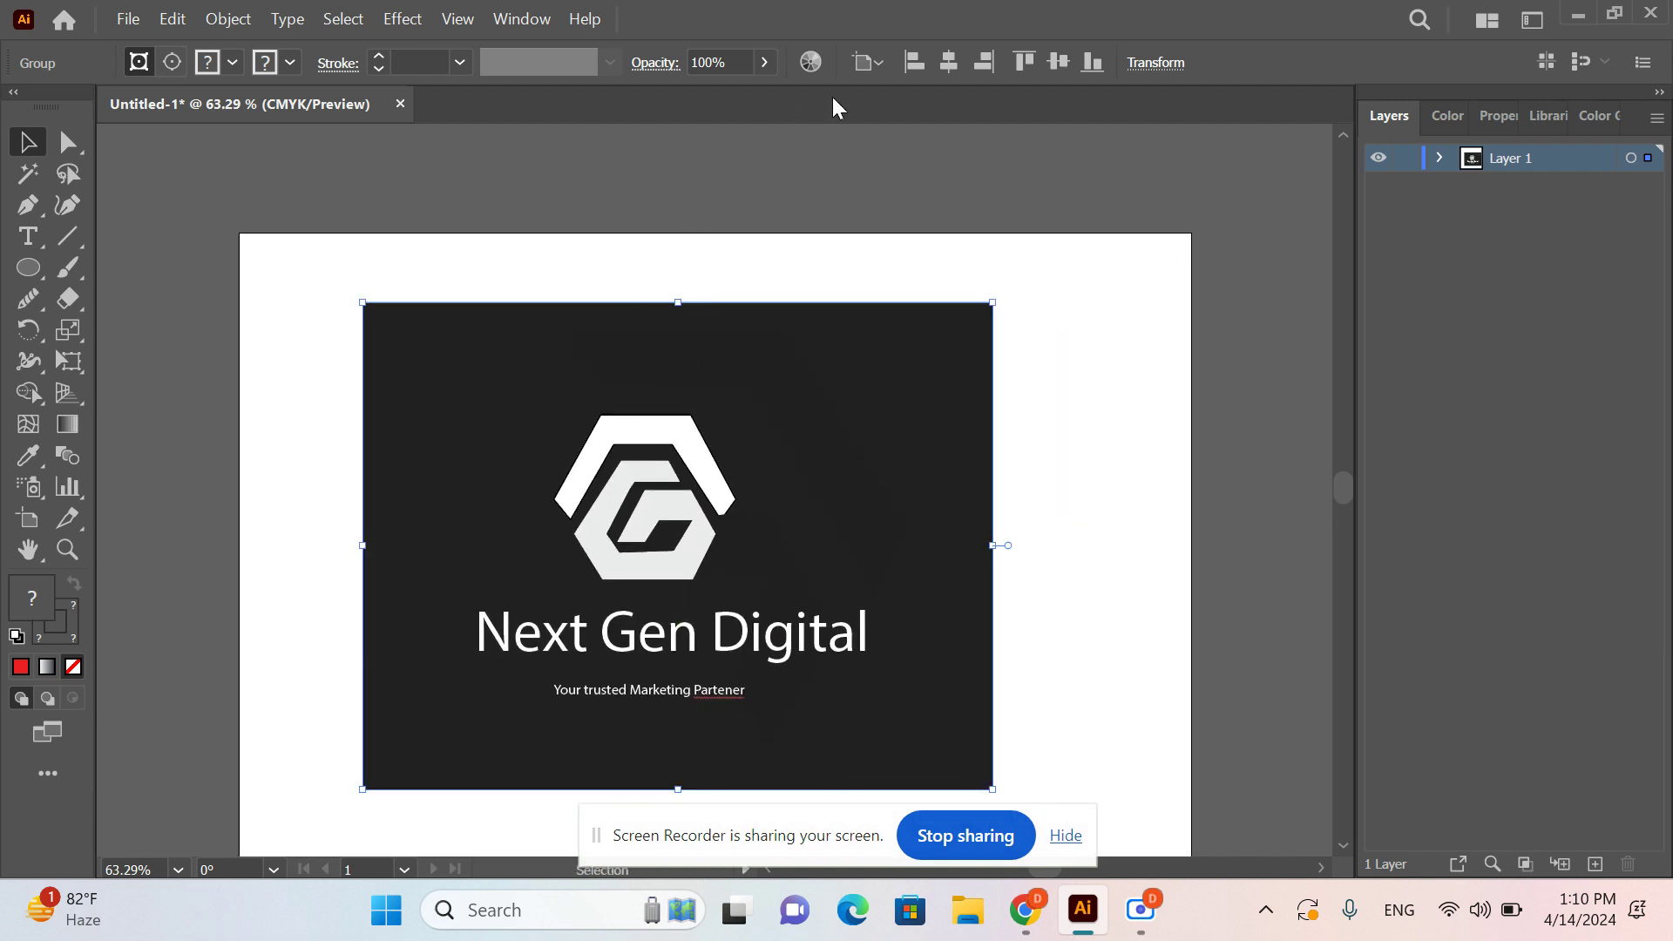
- Align the logo in turn to the artboard's left edge, horizontal centre, top edge, vertical centre and bottom edge
click(916, 61)
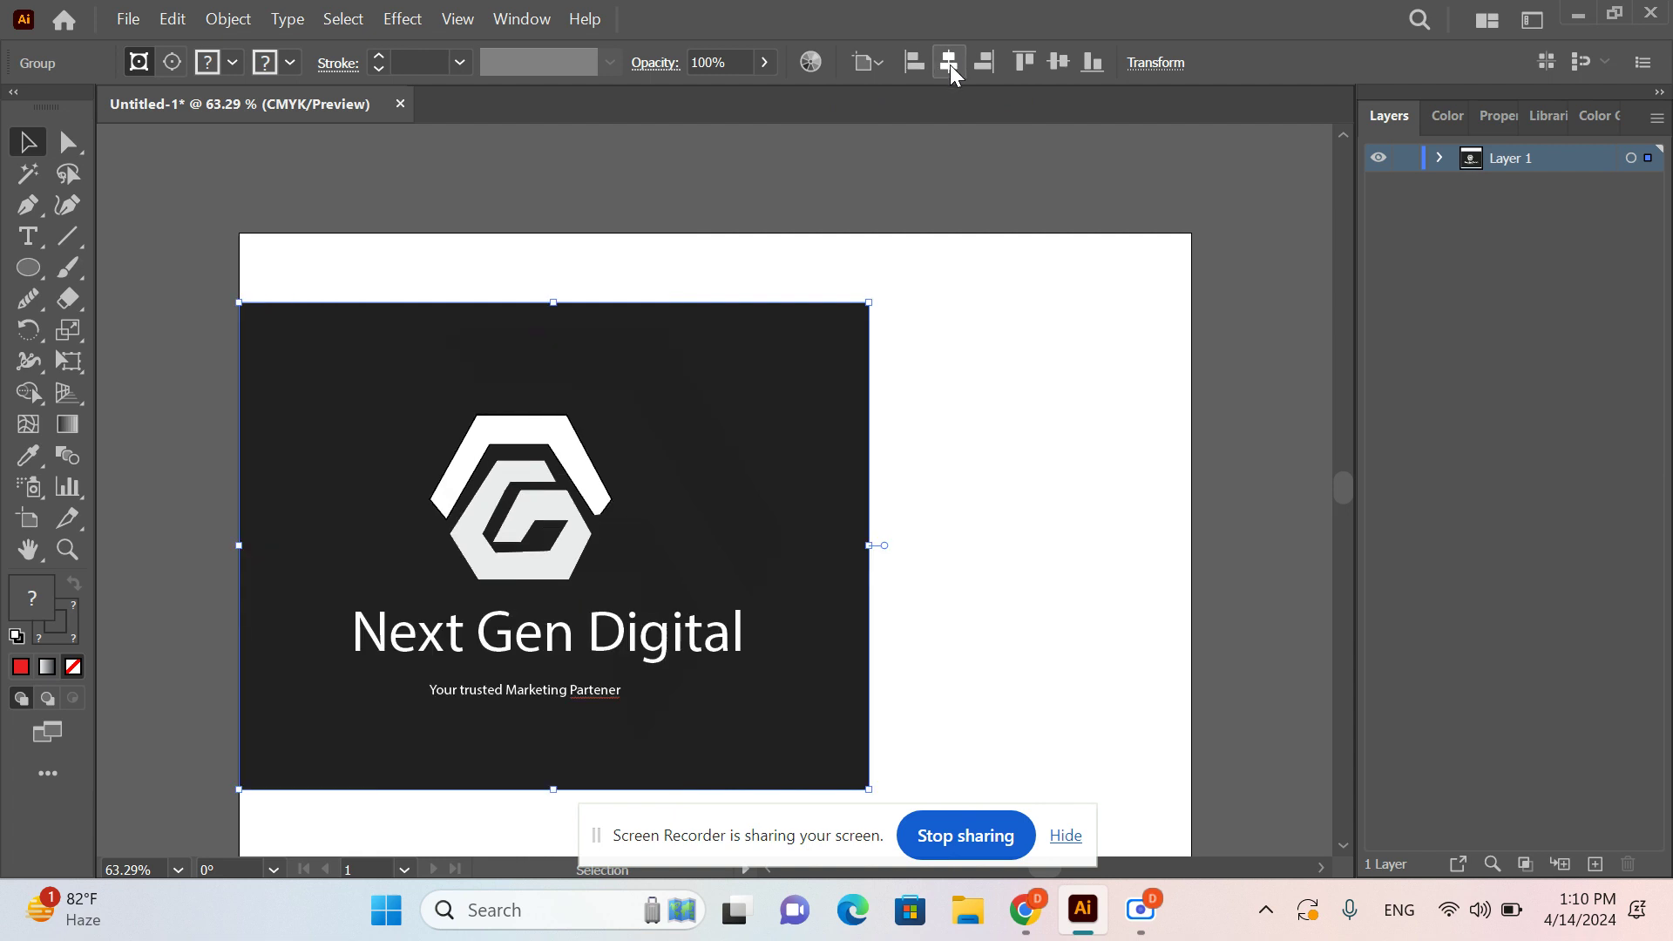
click(950, 62)
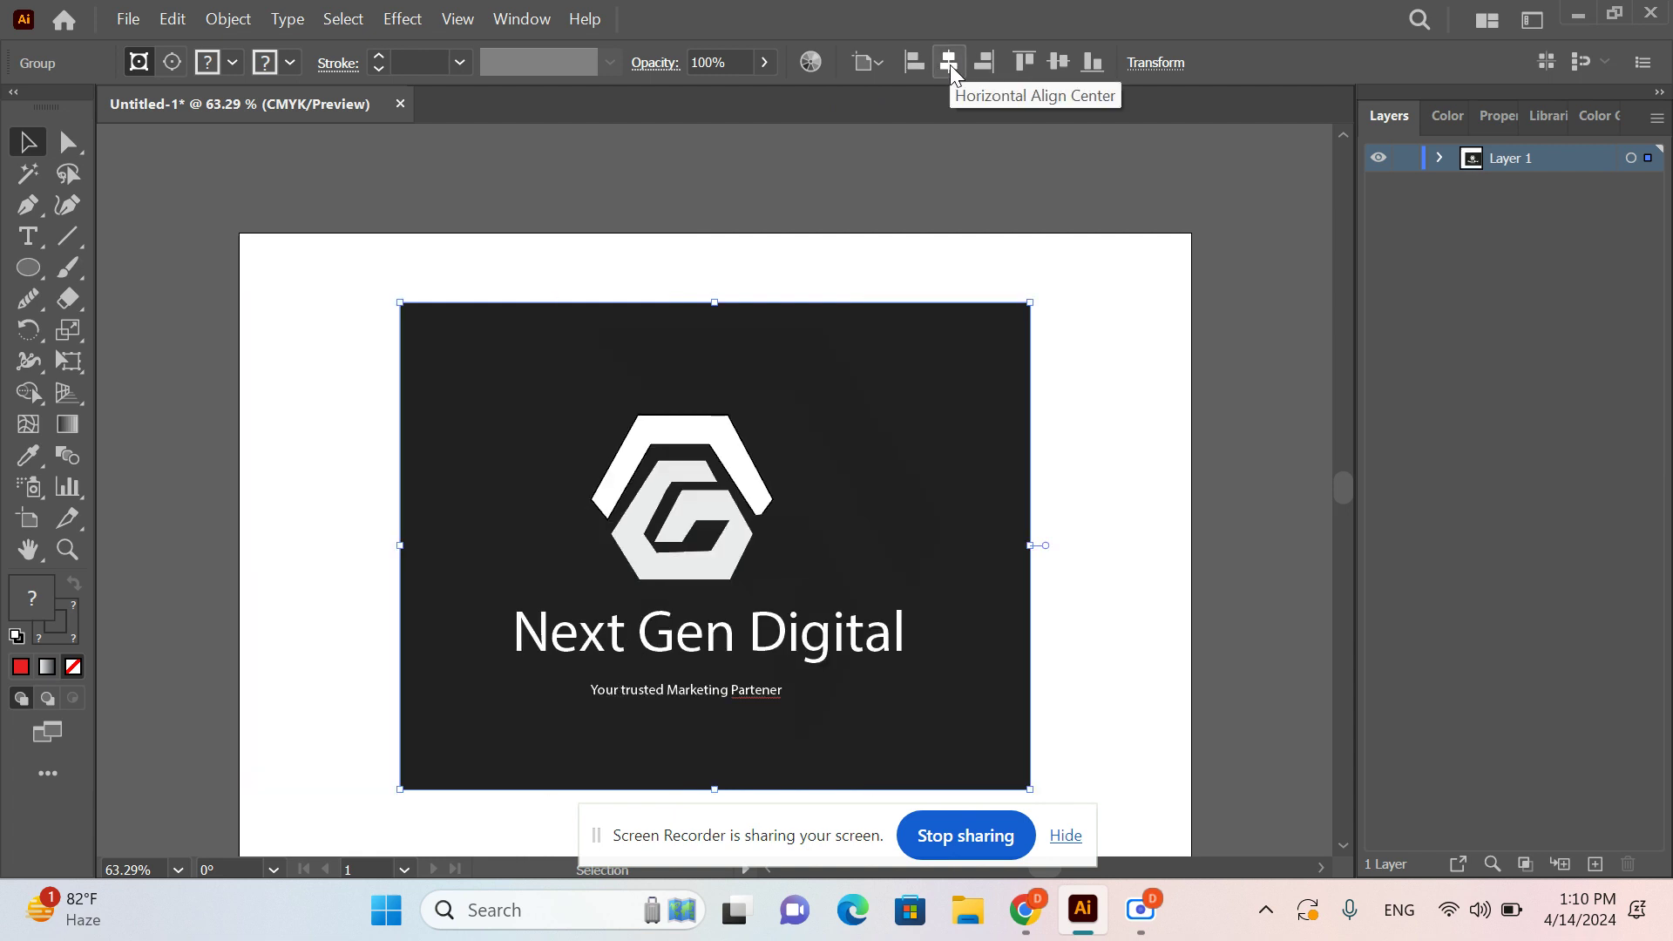
click(1023, 71)
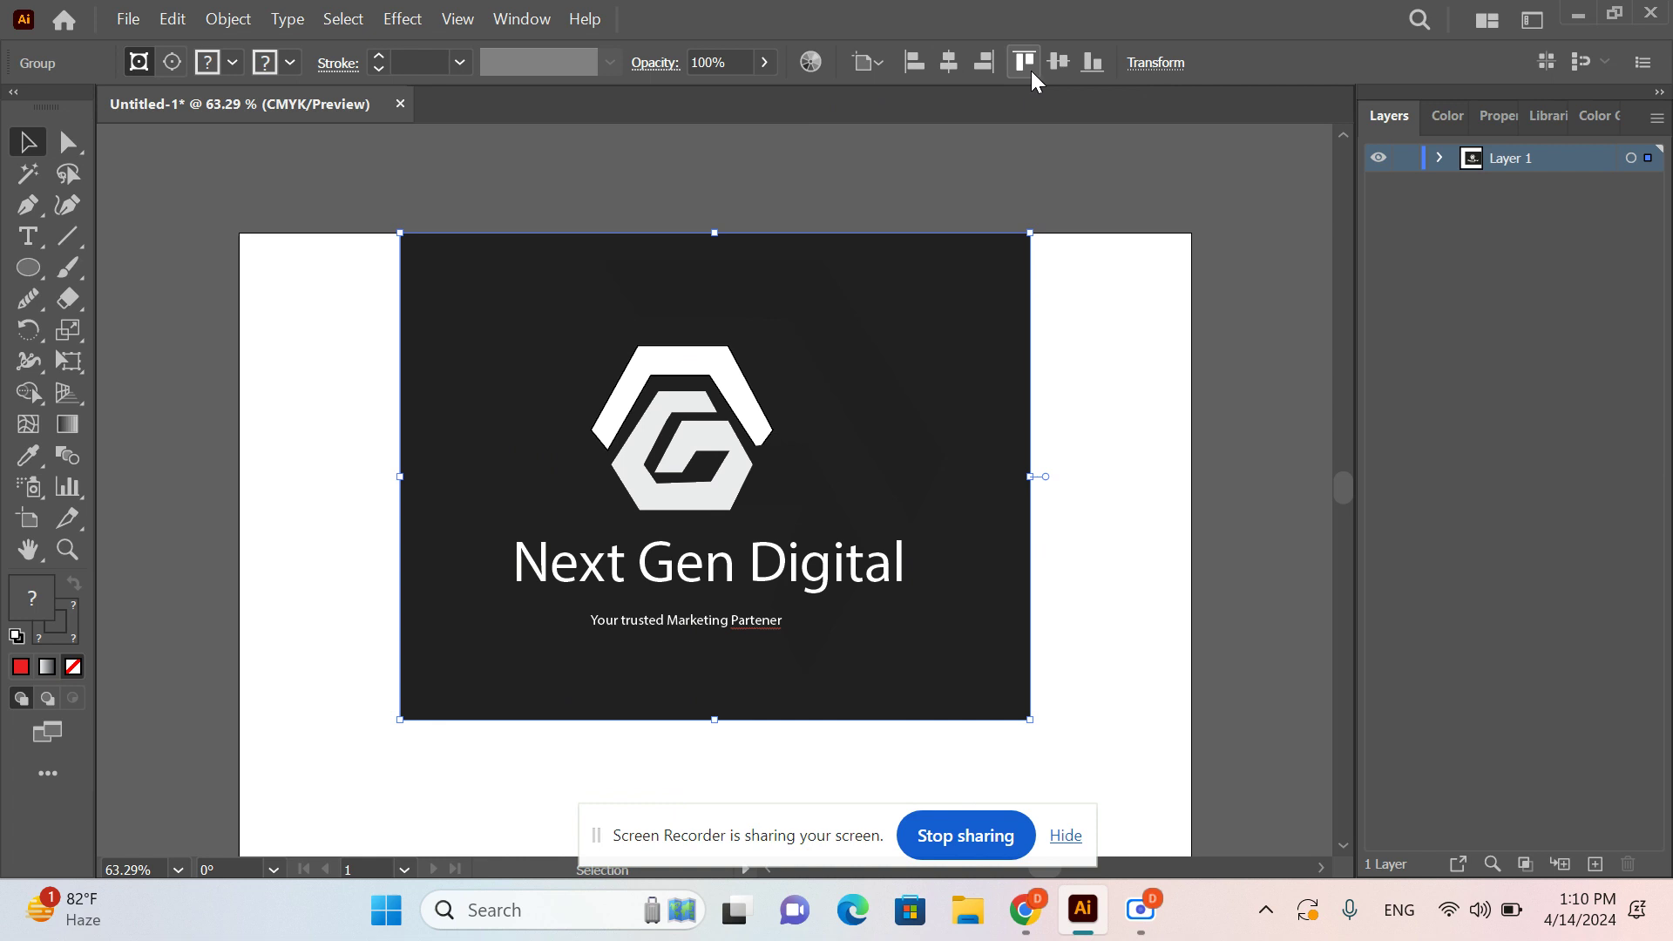
click(1060, 62)
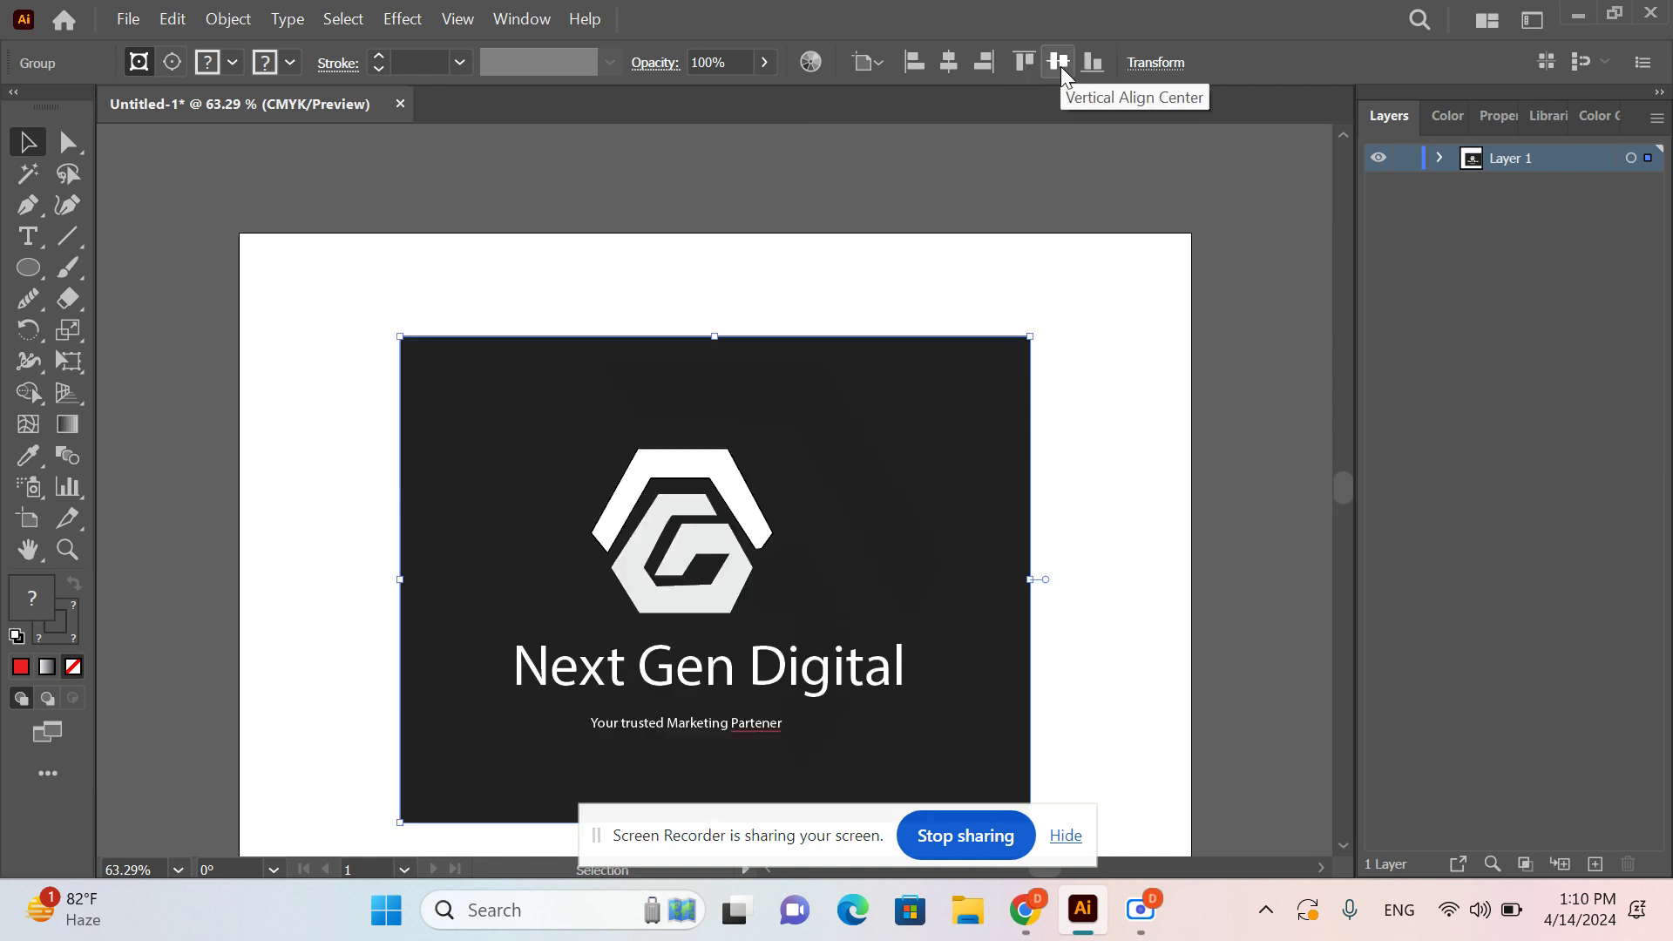
click(1088, 66)
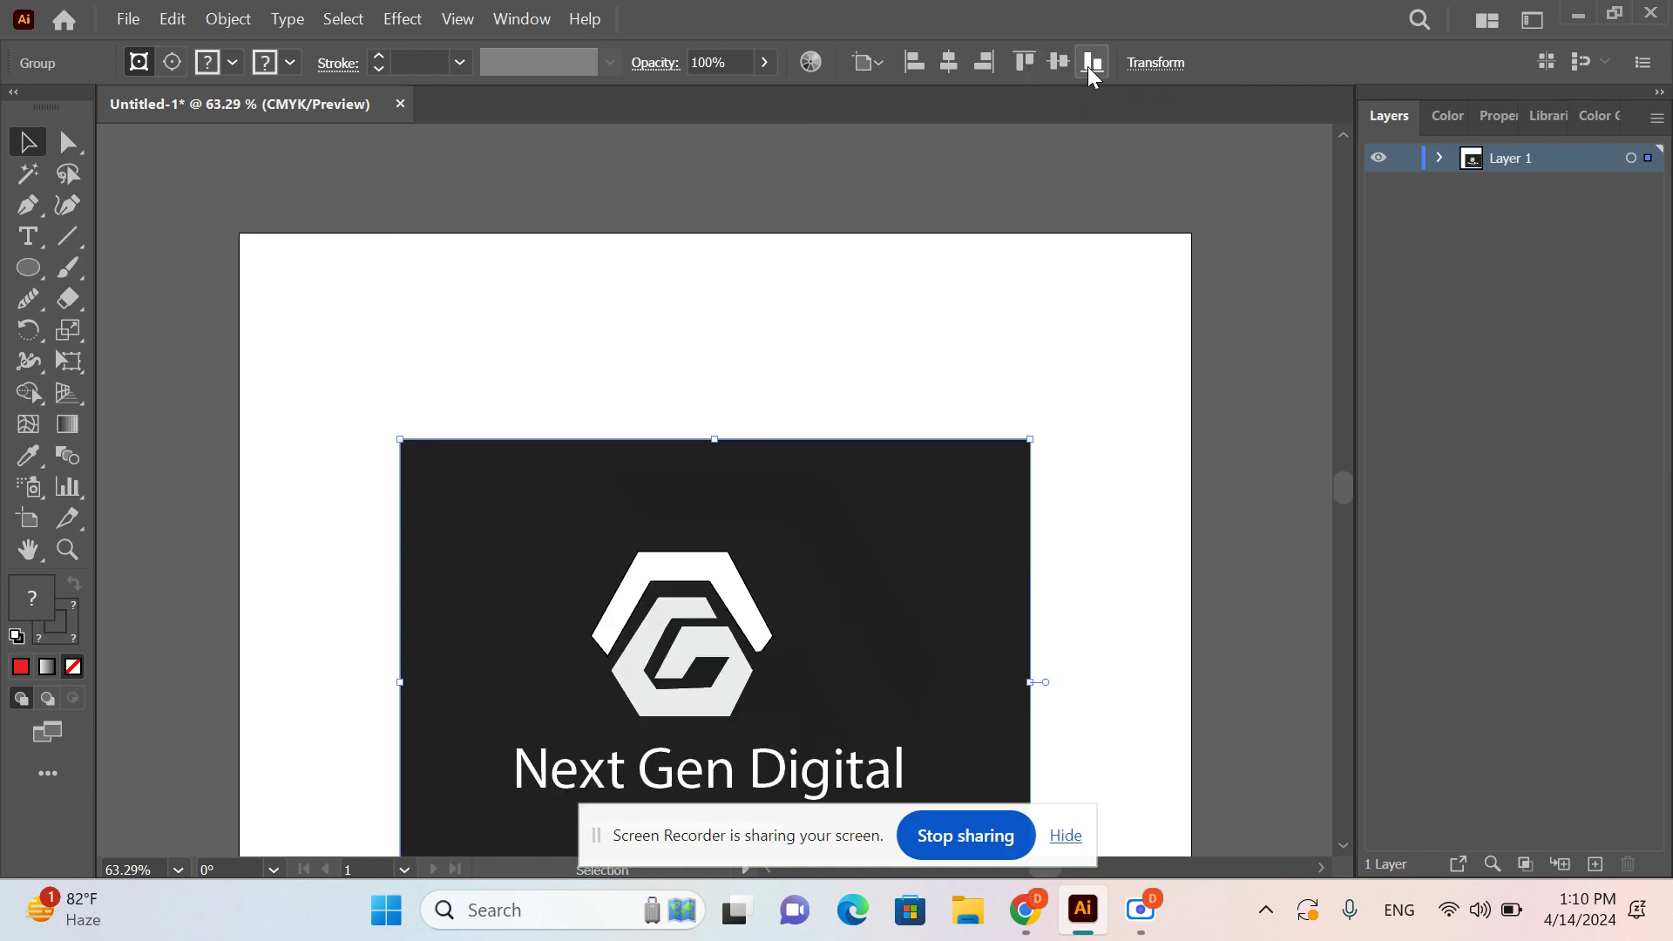
- Check the logo's transform values, and move the logo up to slightly above and right of the artboard's centre
click(1132, 61)
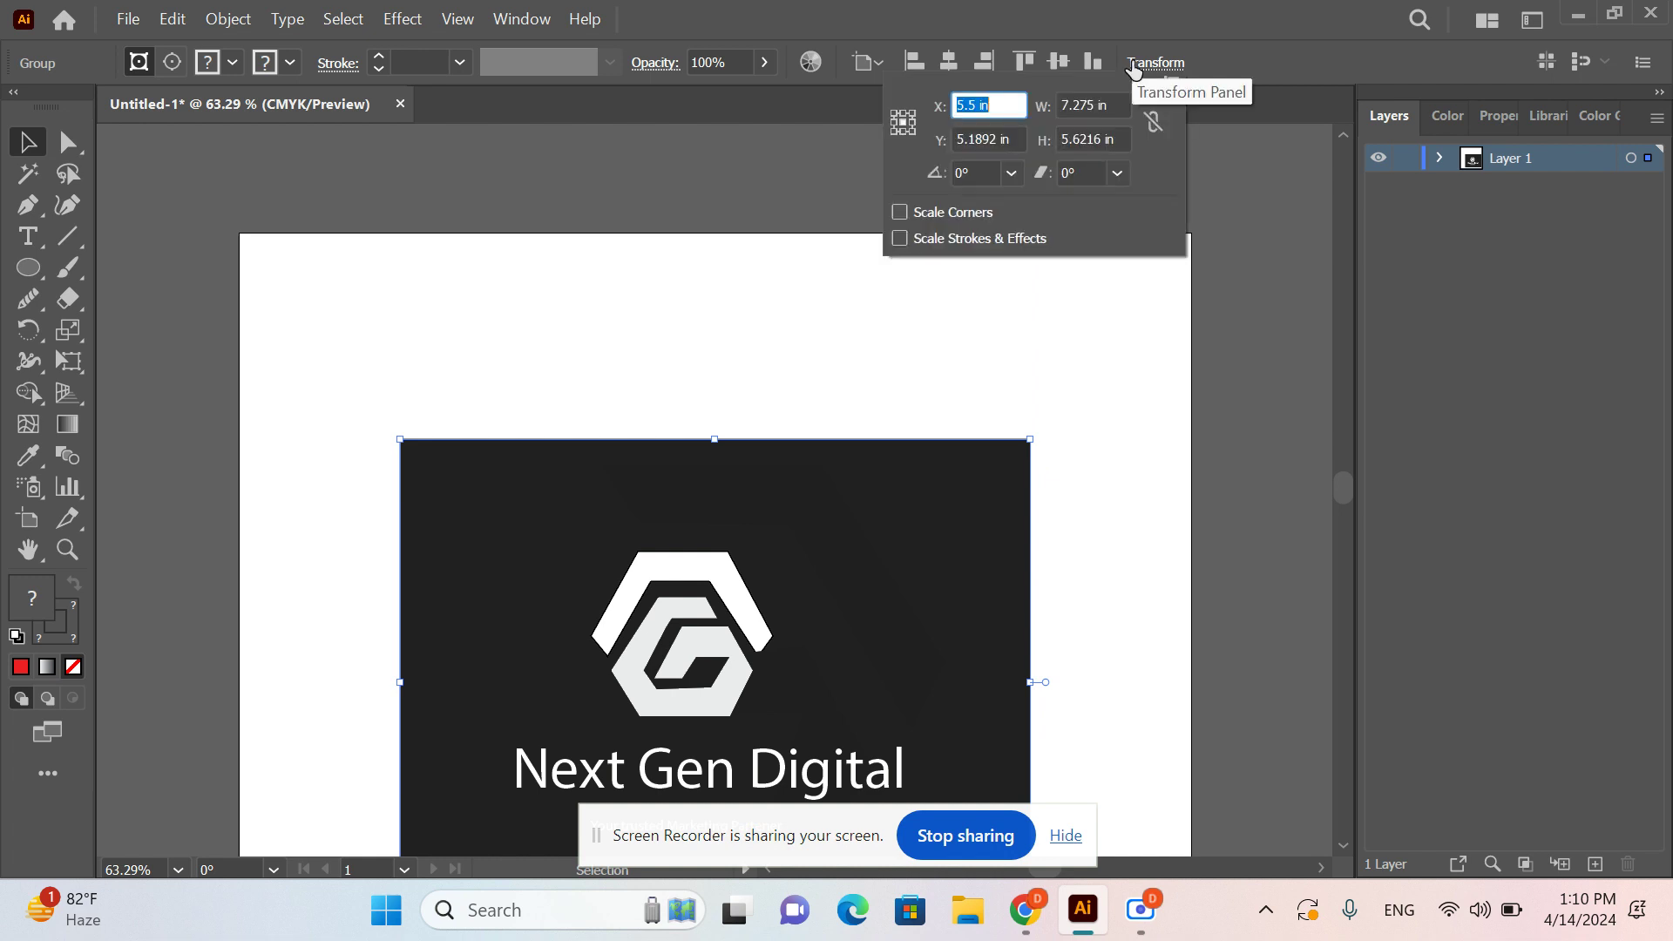
click(787, 148)
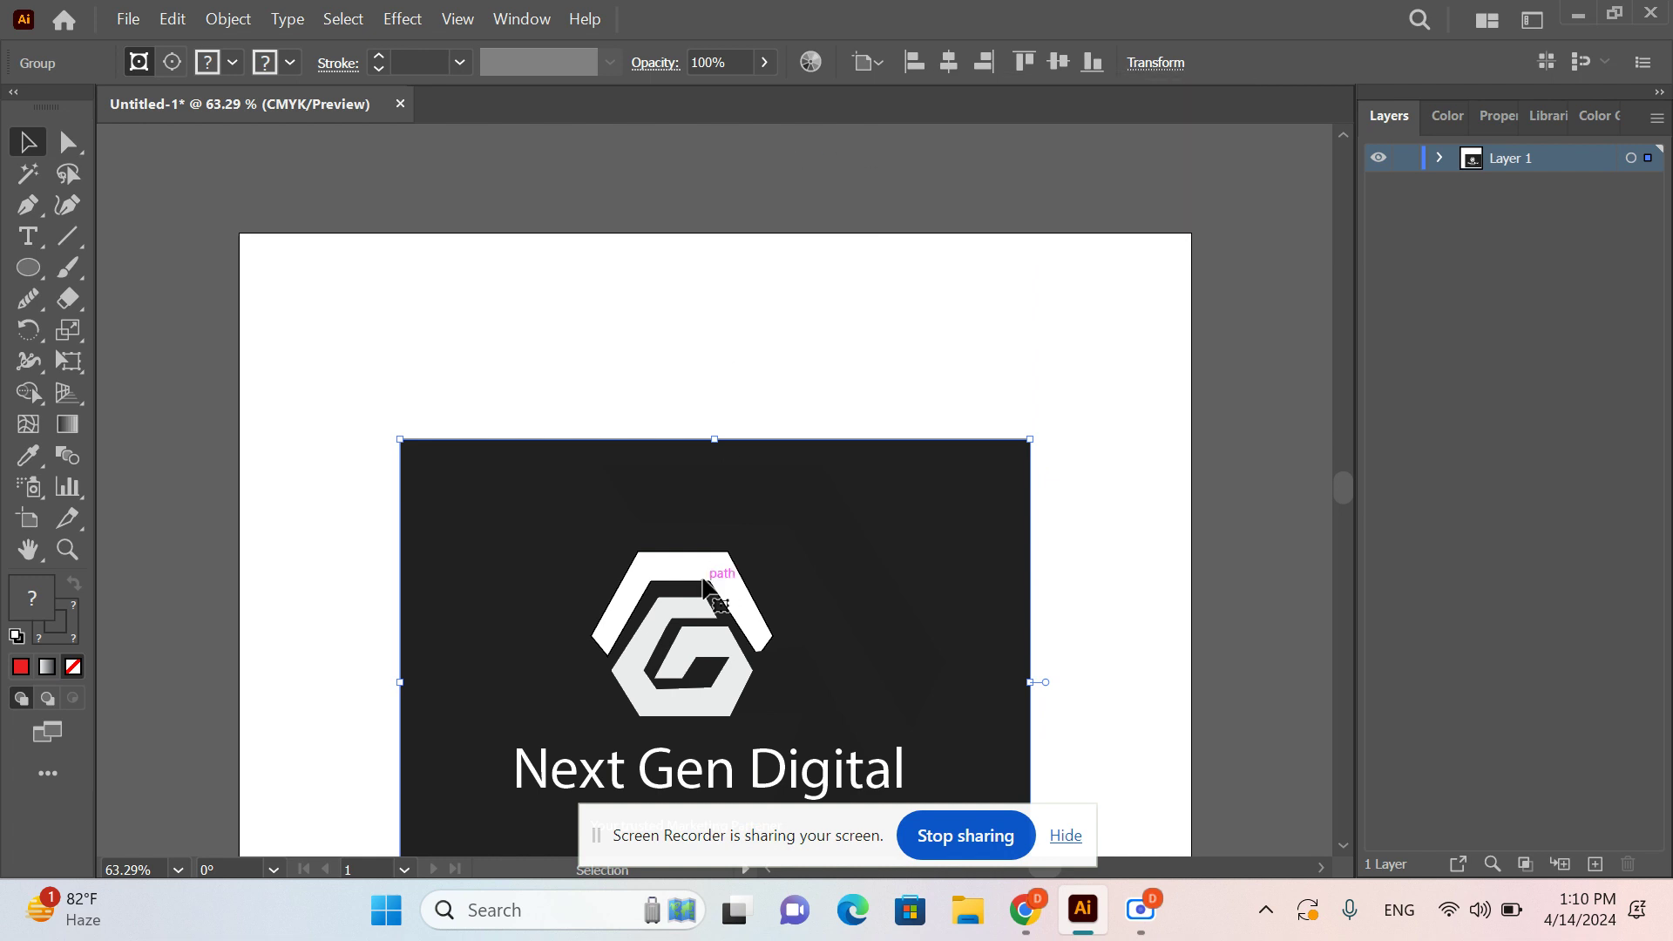
drag(708, 533, 745, 403)
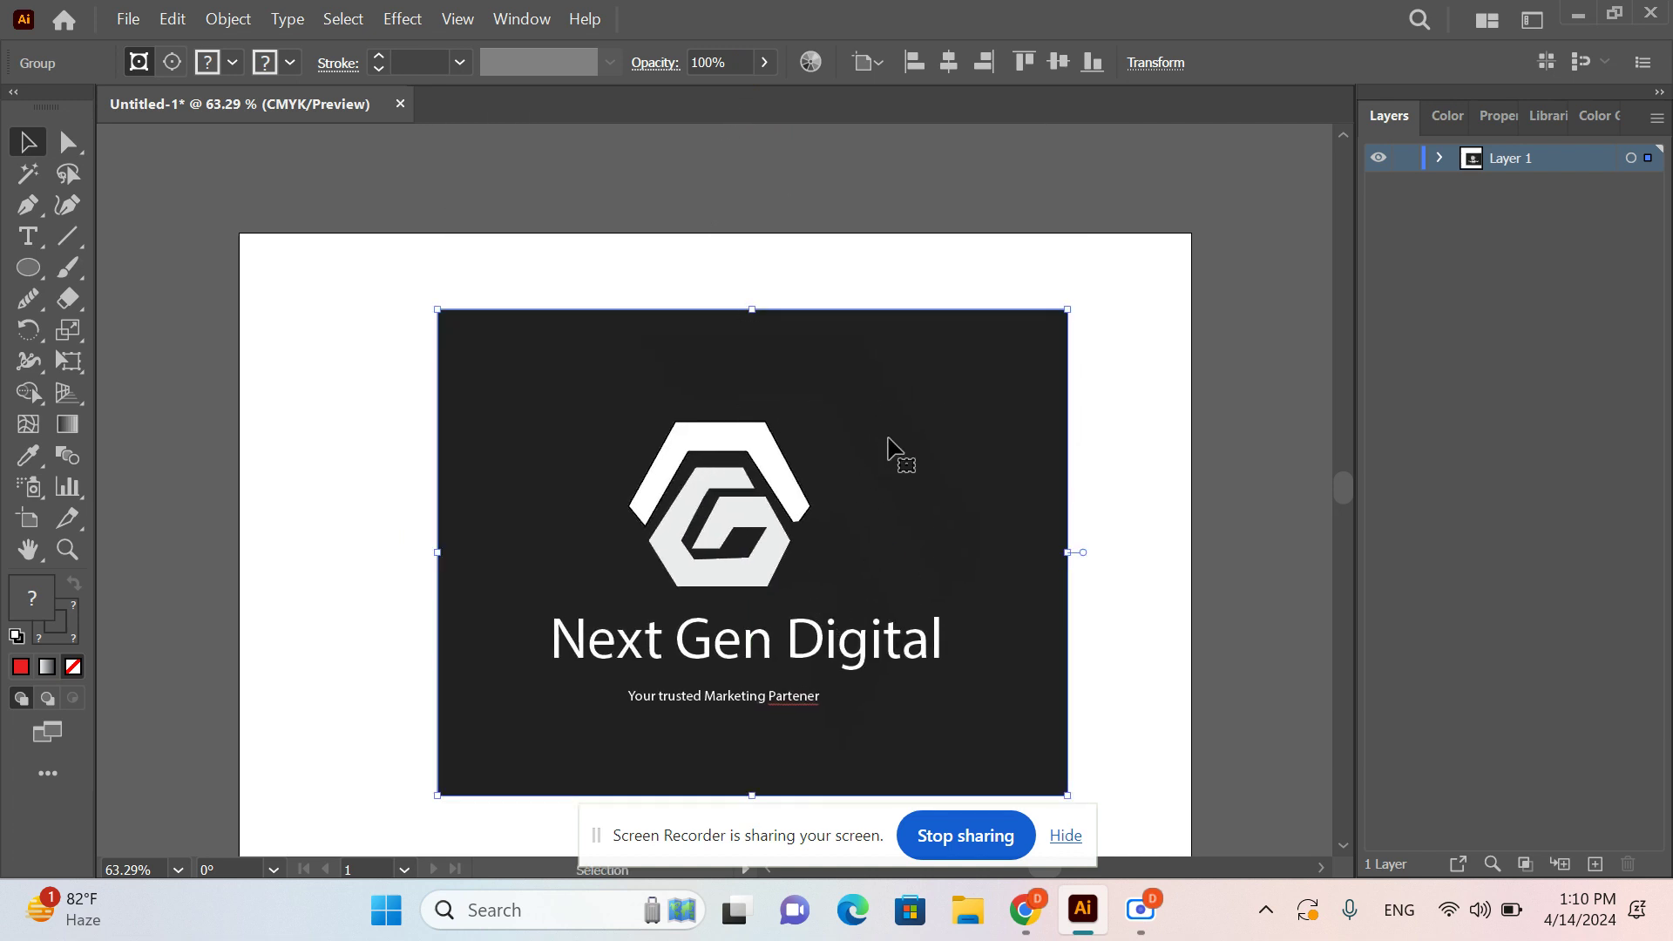
drag(888, 440, 880, 440)
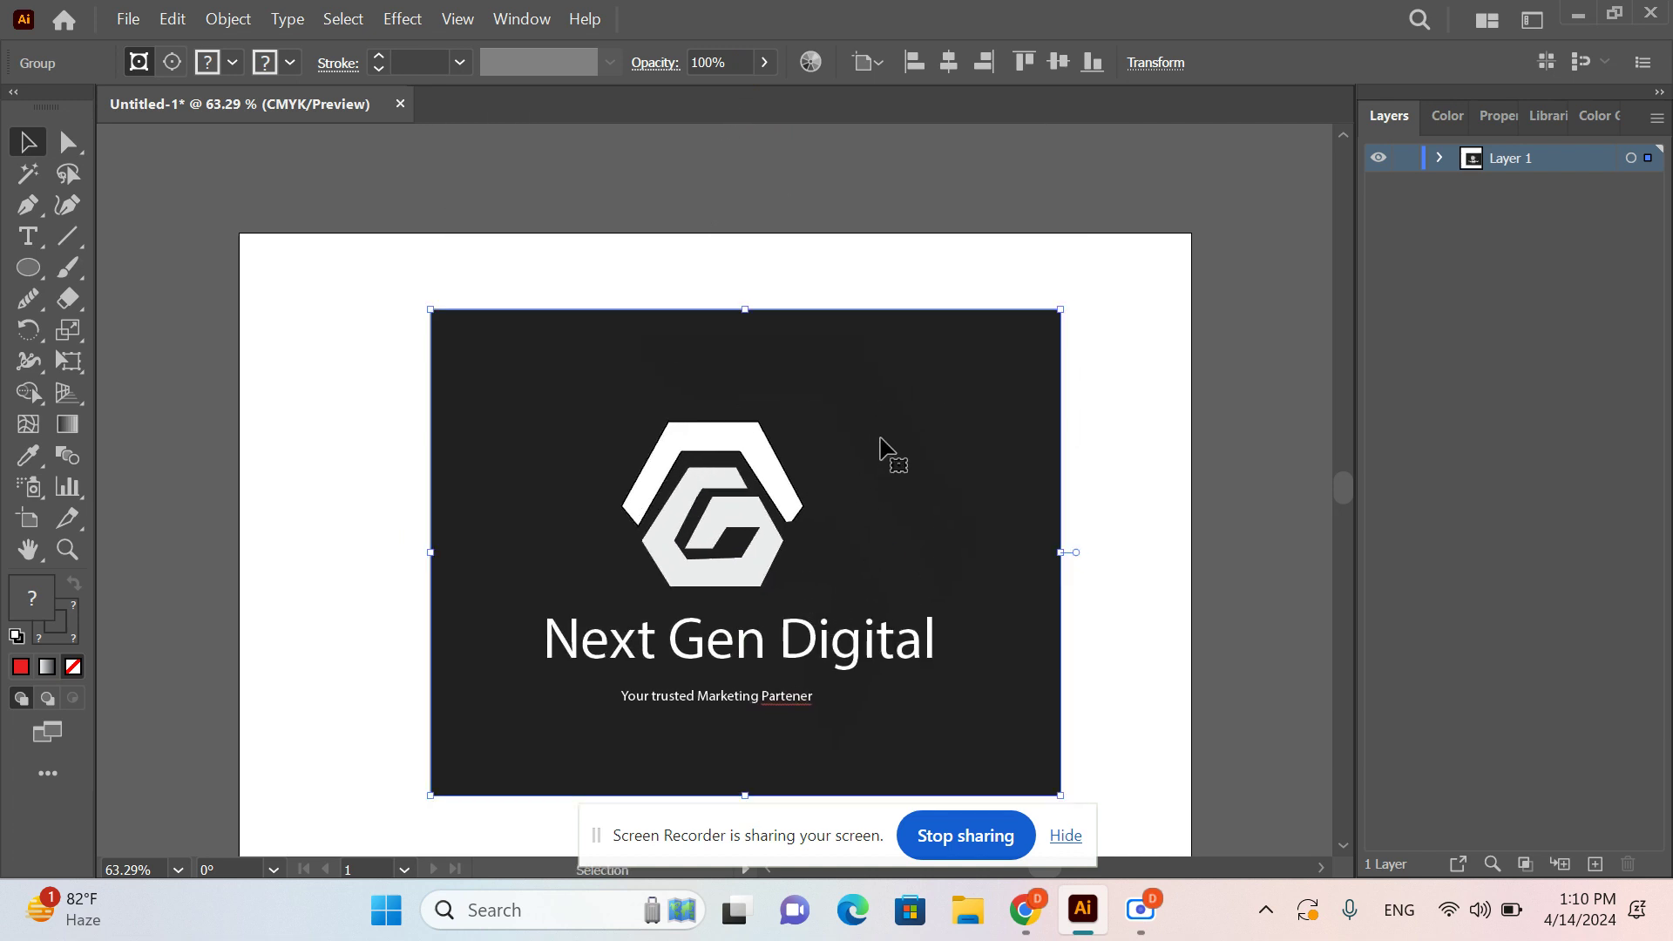
- Lower the logo's opacity to 0% and bring it back to 100%
click(761, 60)
drag(760, 92, 669, 94)
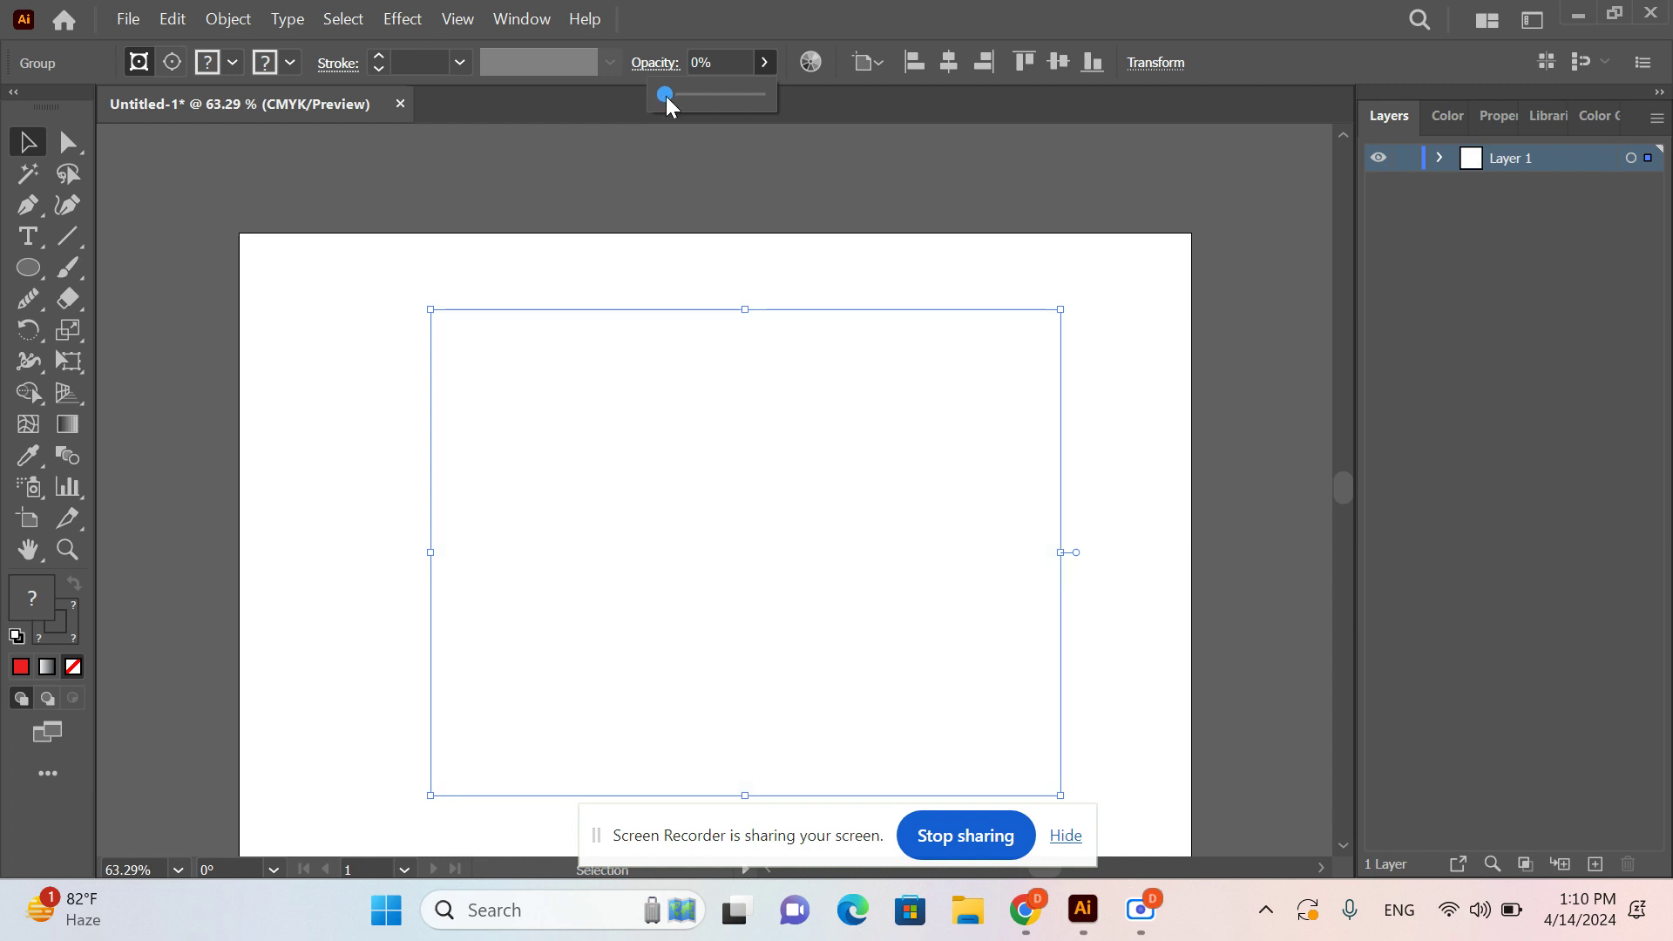
drag(669, 97, 768, 106)
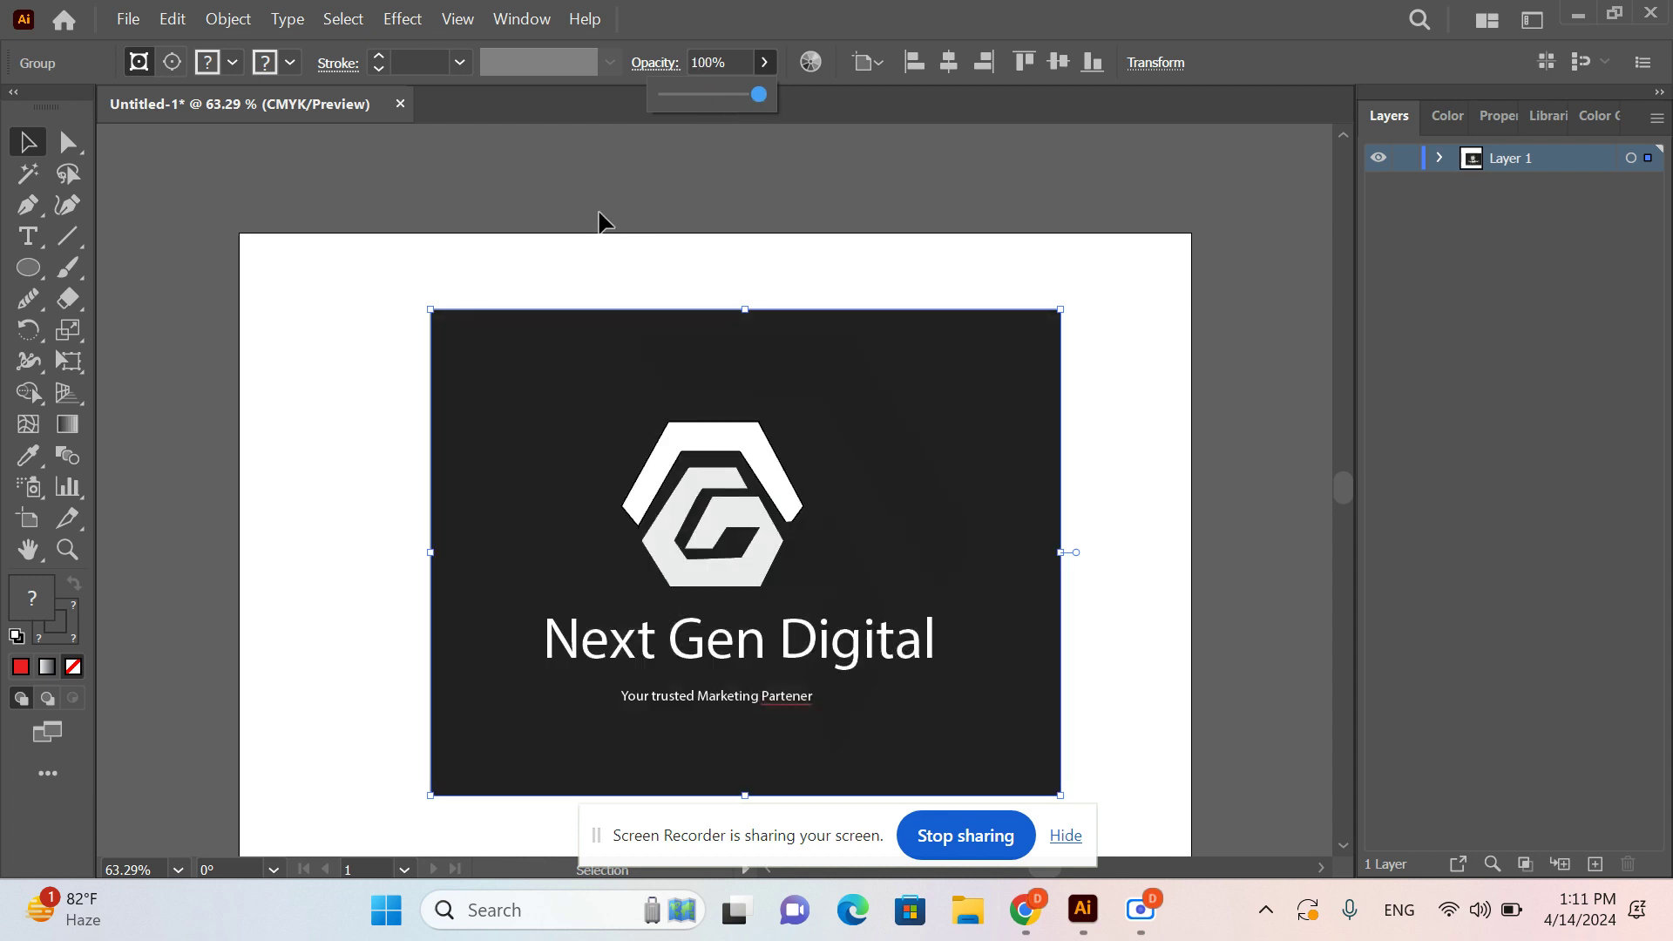